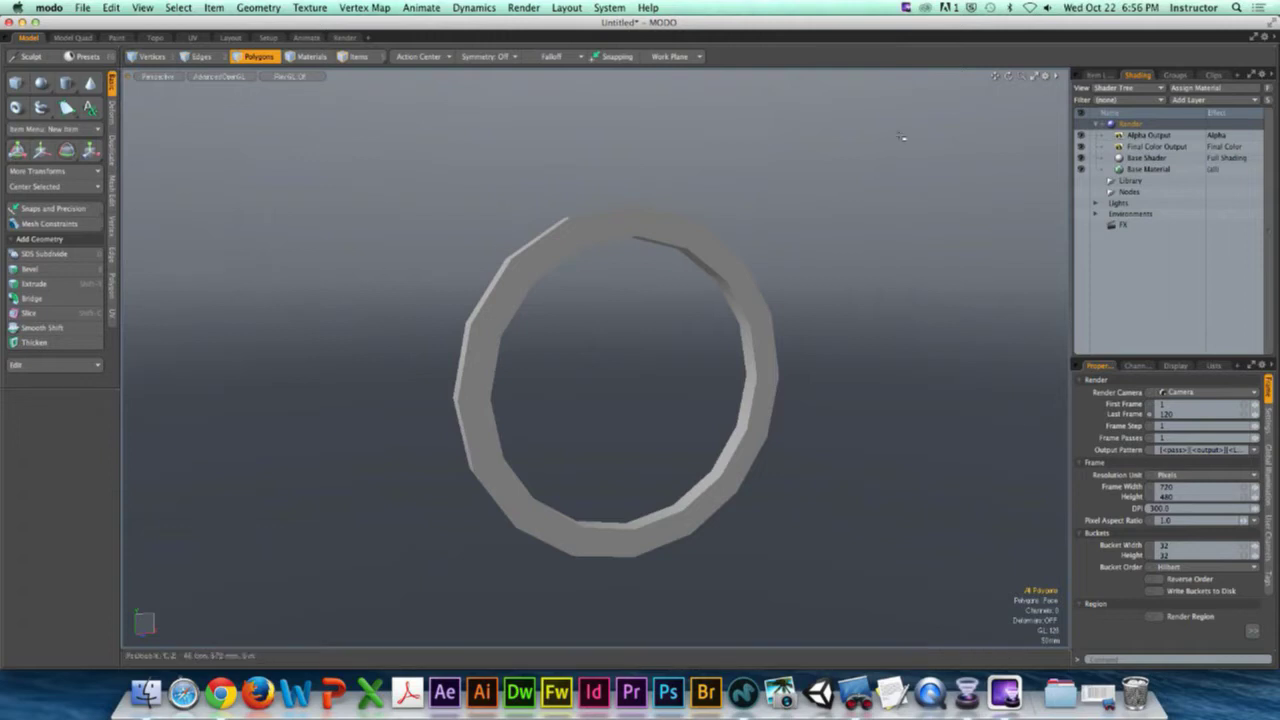
Step: Show the scene's item list and browse the types of items that can be added to it
click(1099, 76)
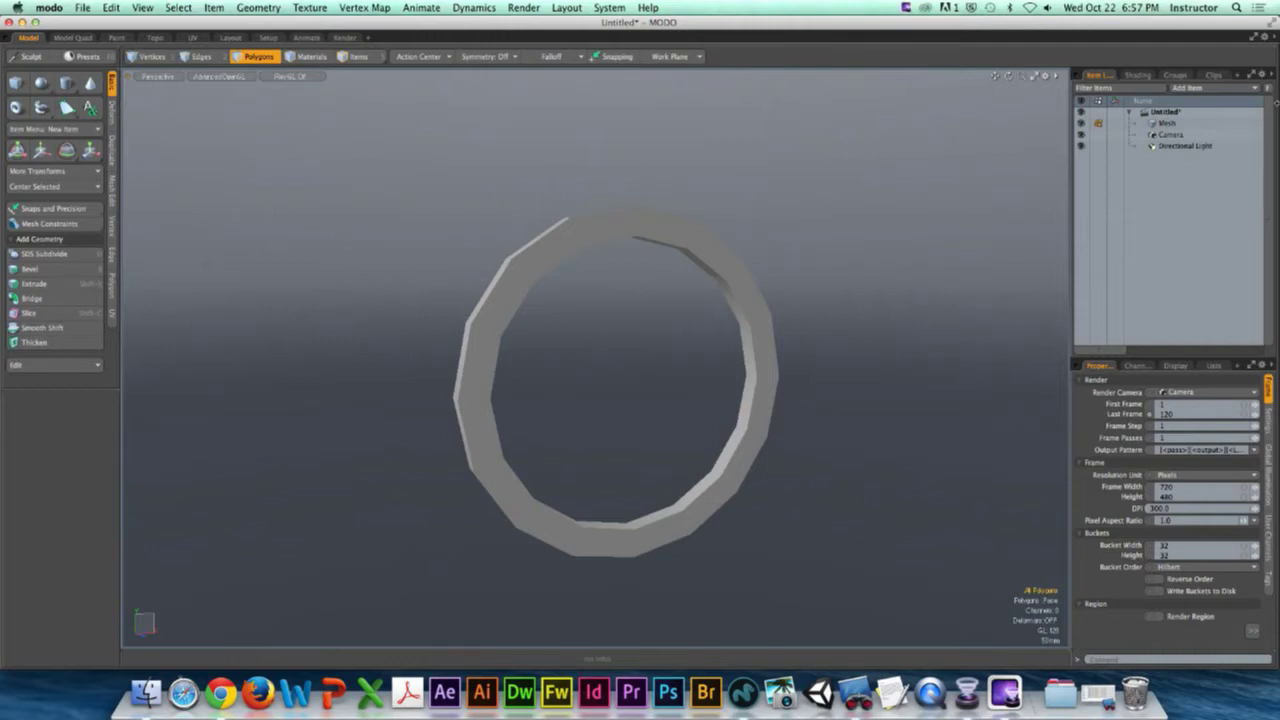
click(1216, 91)
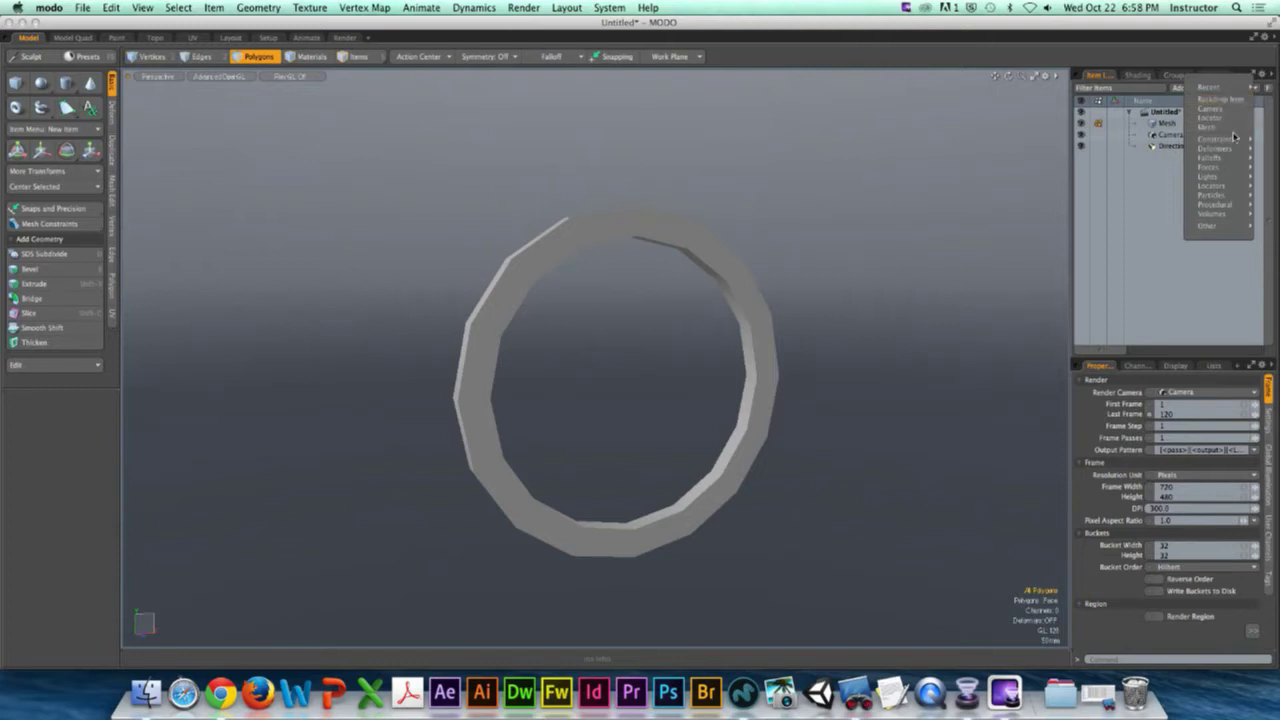
mouse_move(1230, 226)
mouse_move(1231, 145)
mouse_move(1239, 187)
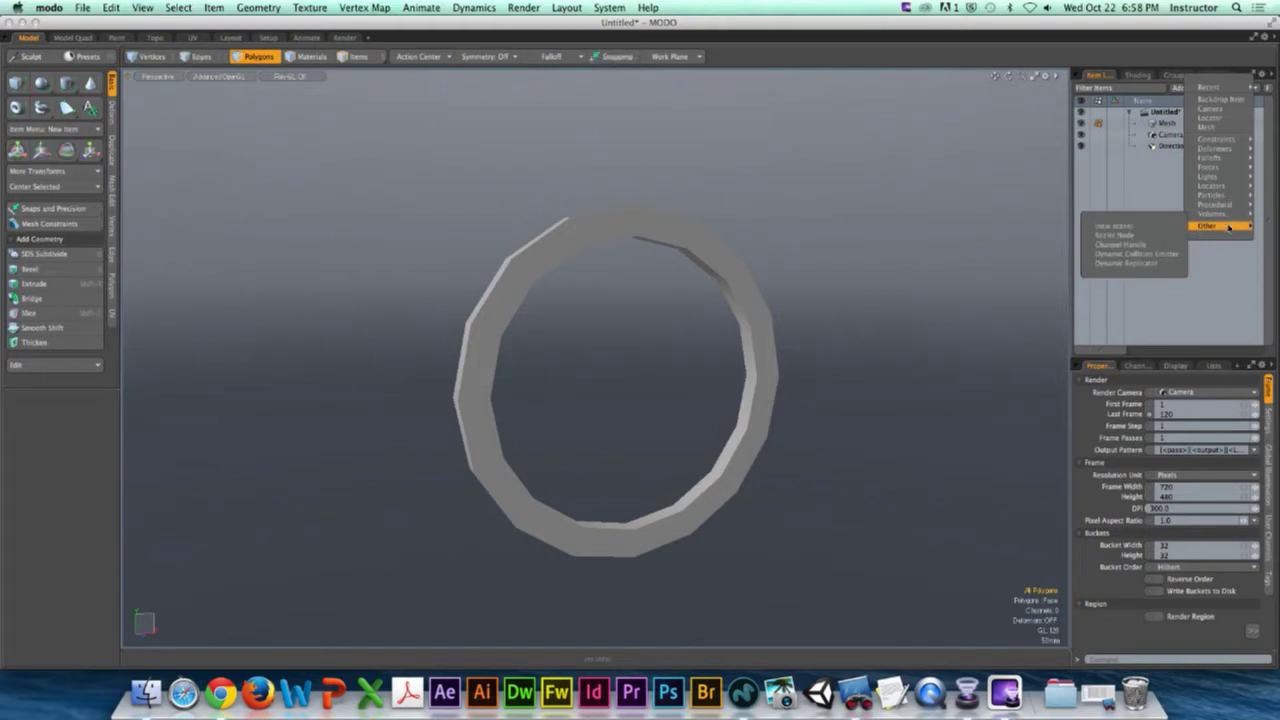
click(1182, 184)
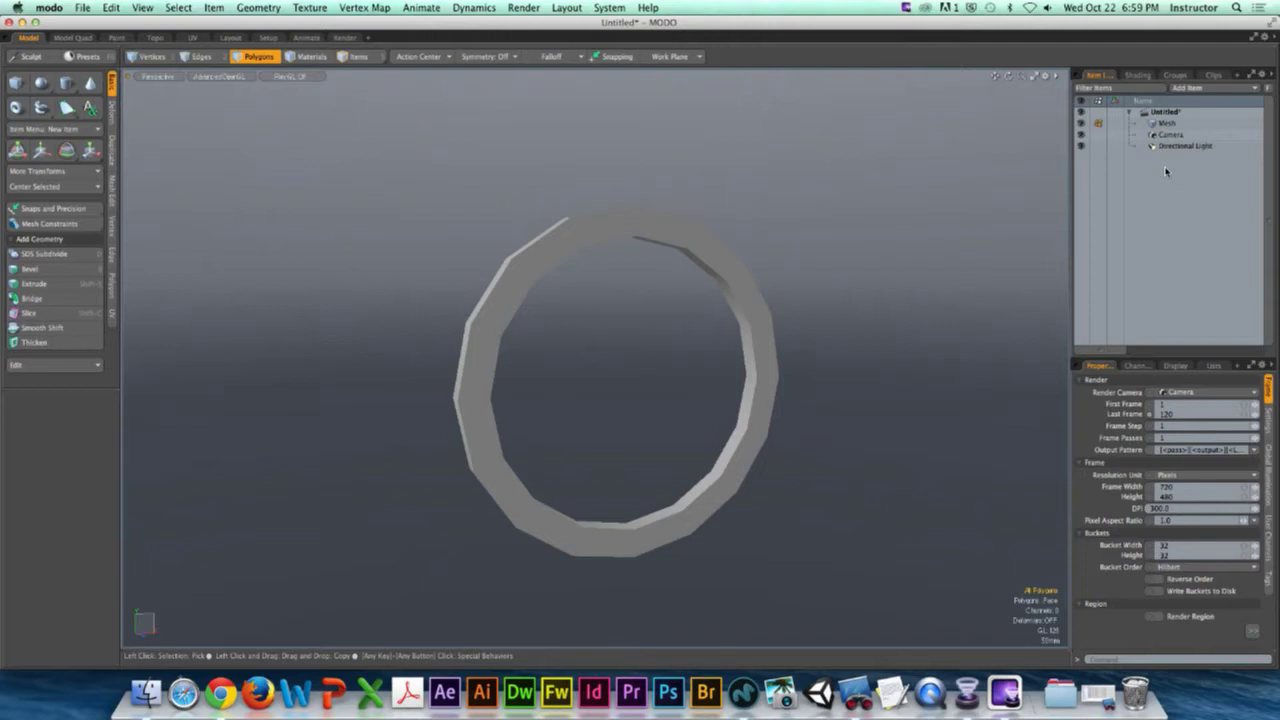
Step: Save the scene to the Desktop as ring_of_doom in Luxology Scene format
key(ctrl)
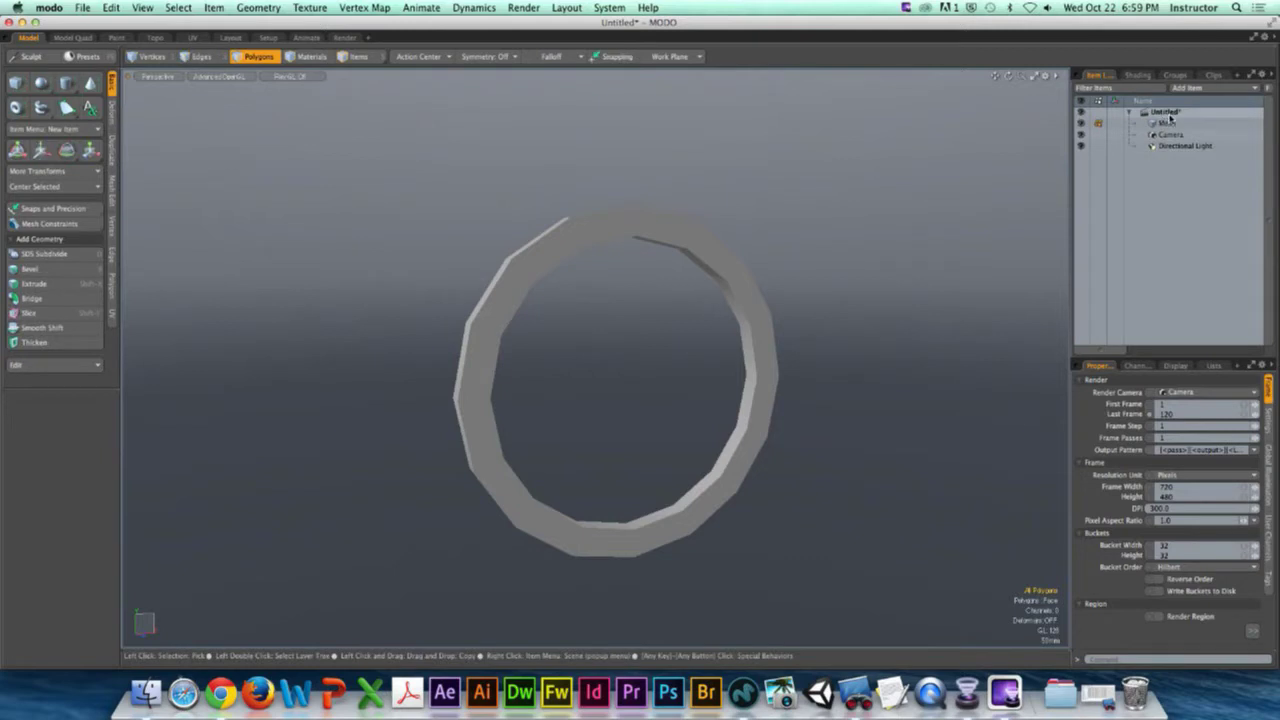
key(ctrl)
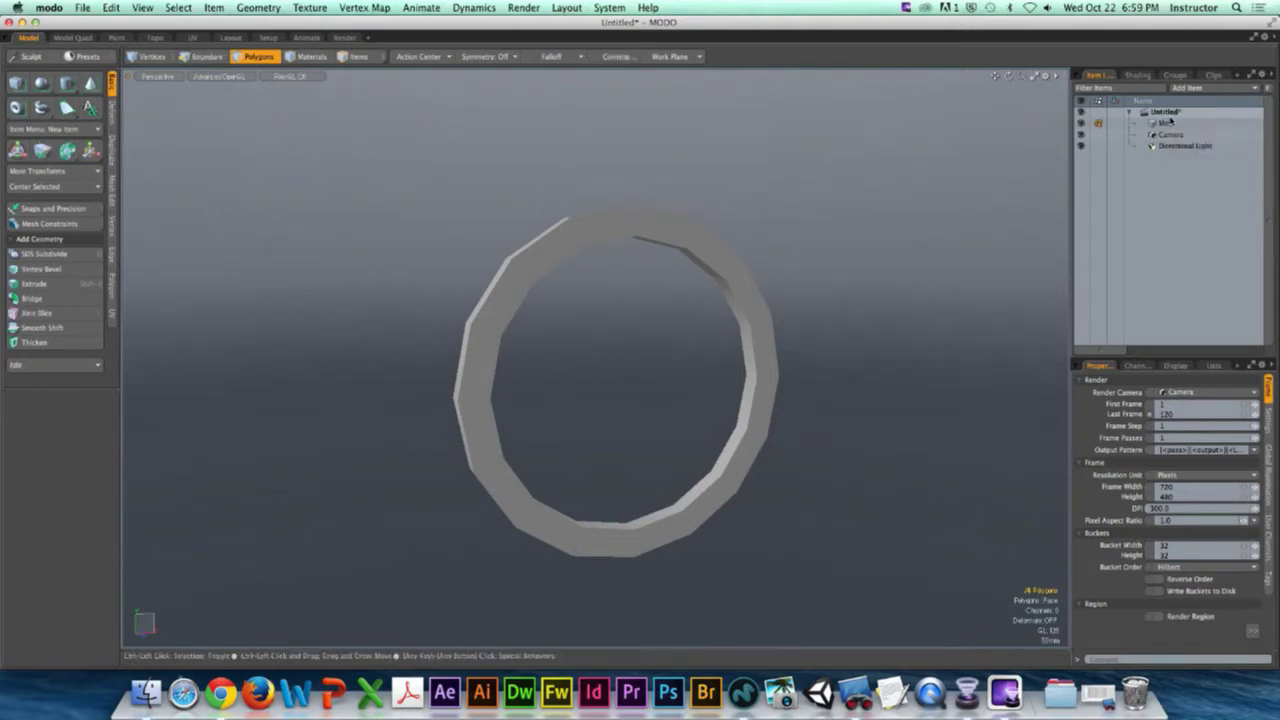
key(ctrl+shift+s)
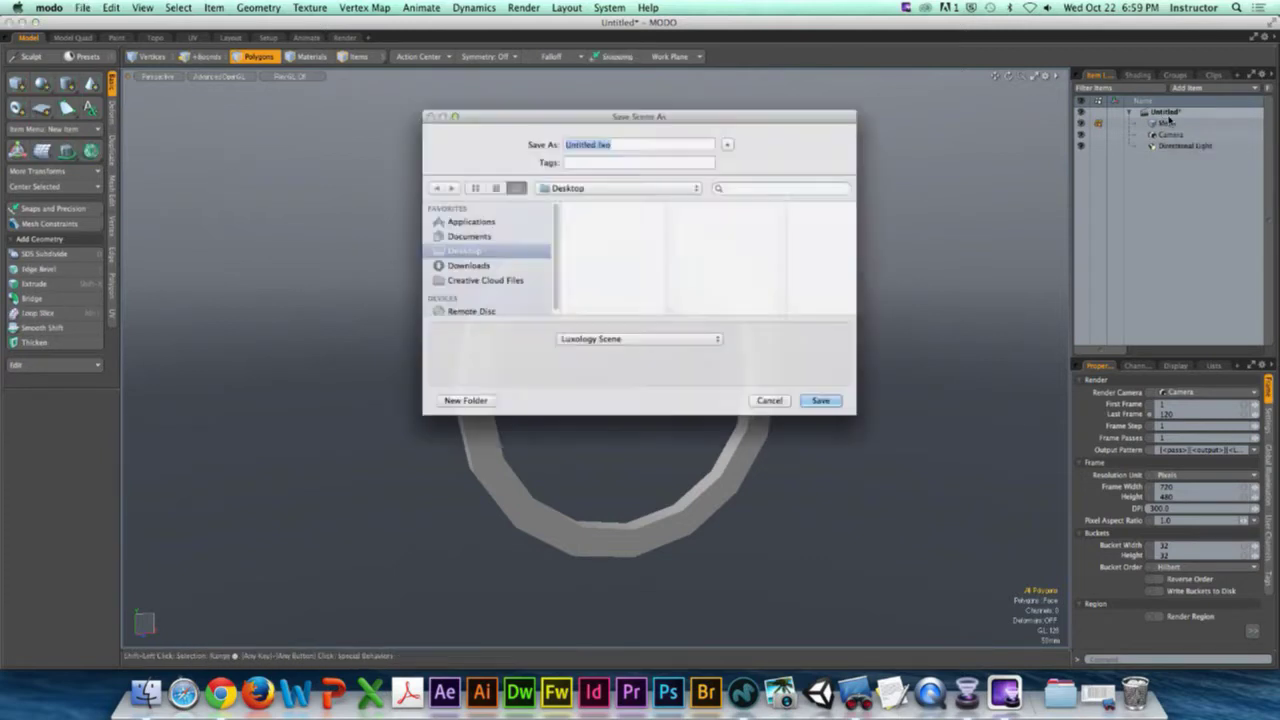
text(ring)
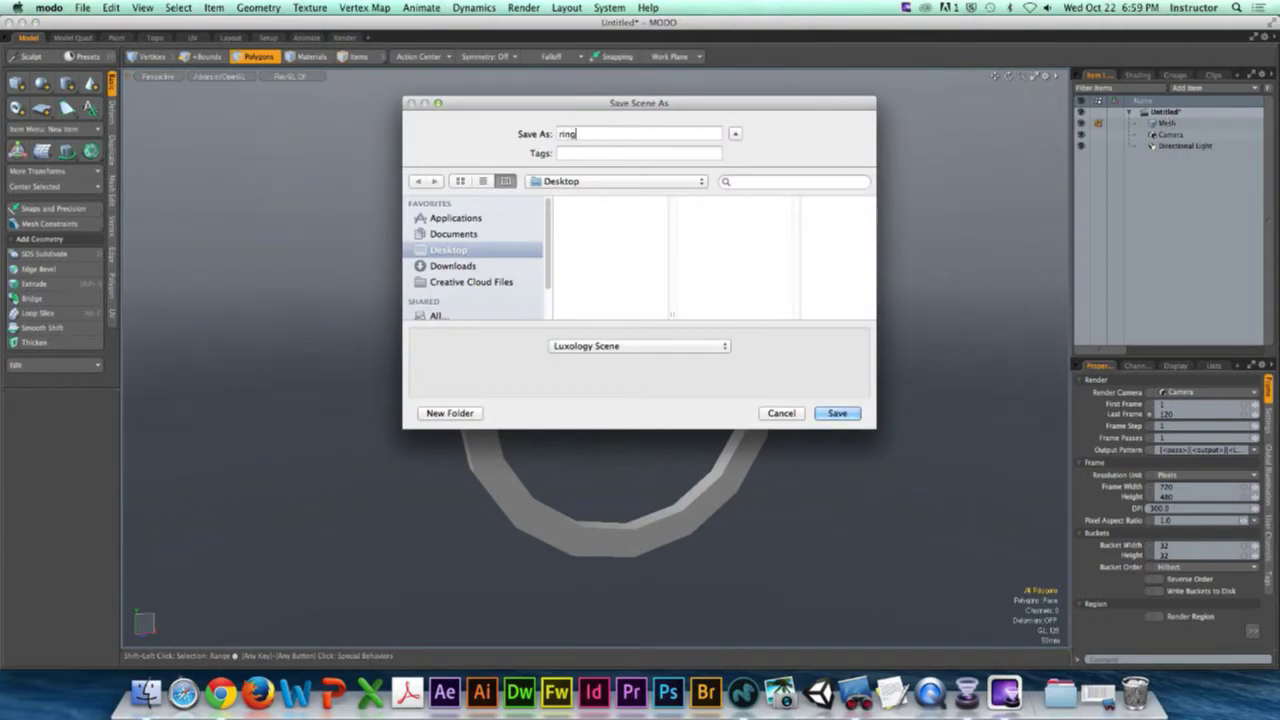
text(_of_doom)
click(850, 412)
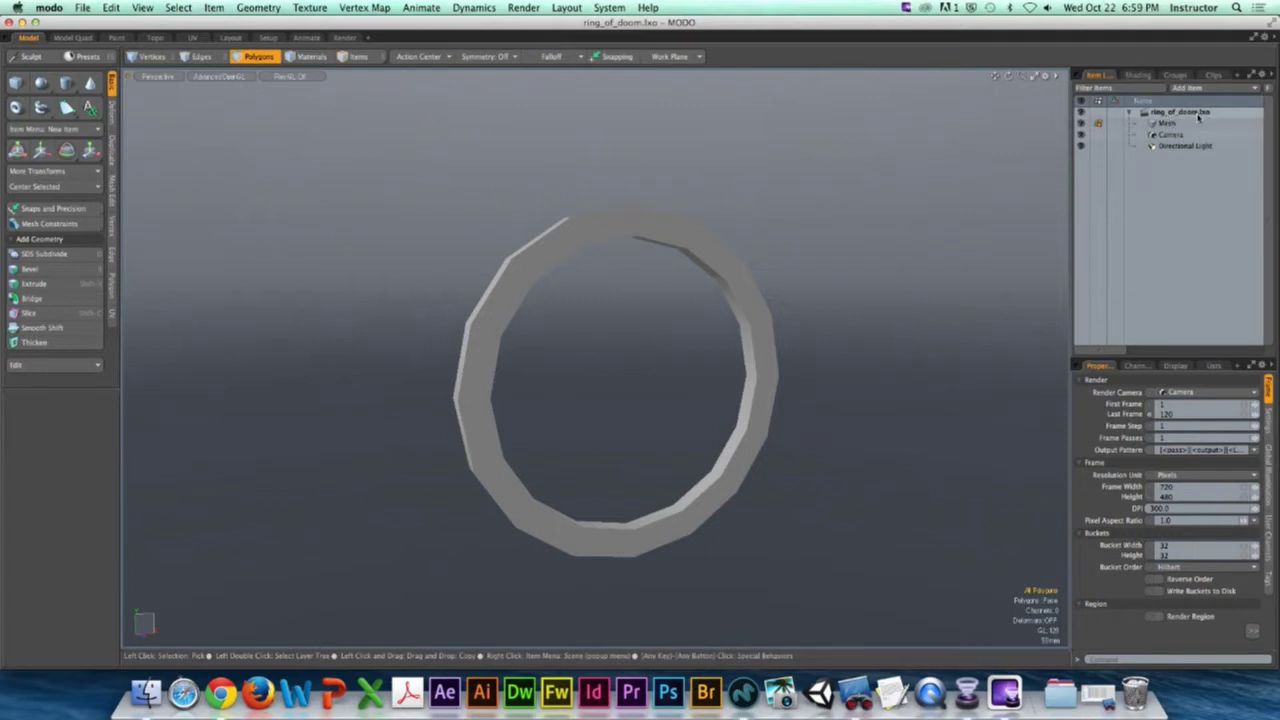
Step: Collapse and re-expand the scene in the item list, and view the properties of the Directional Light
click(1129, 113)
click(1129, 114)
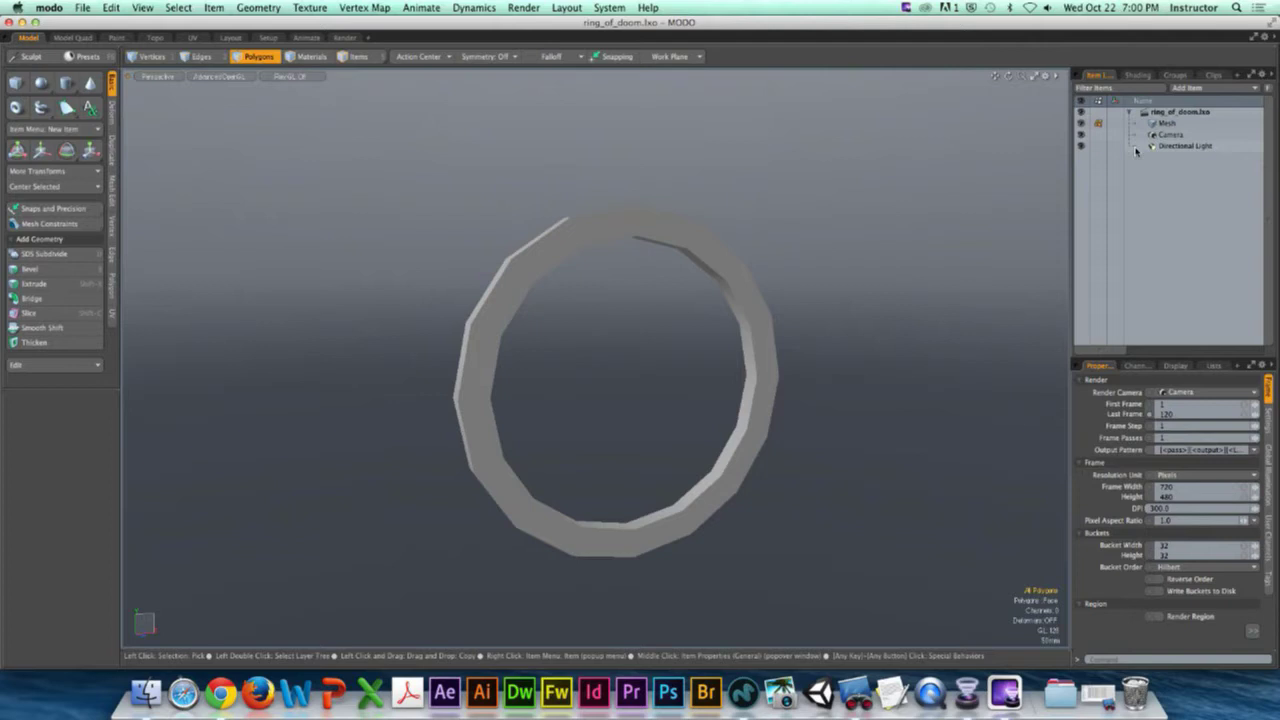
key(ctrl)
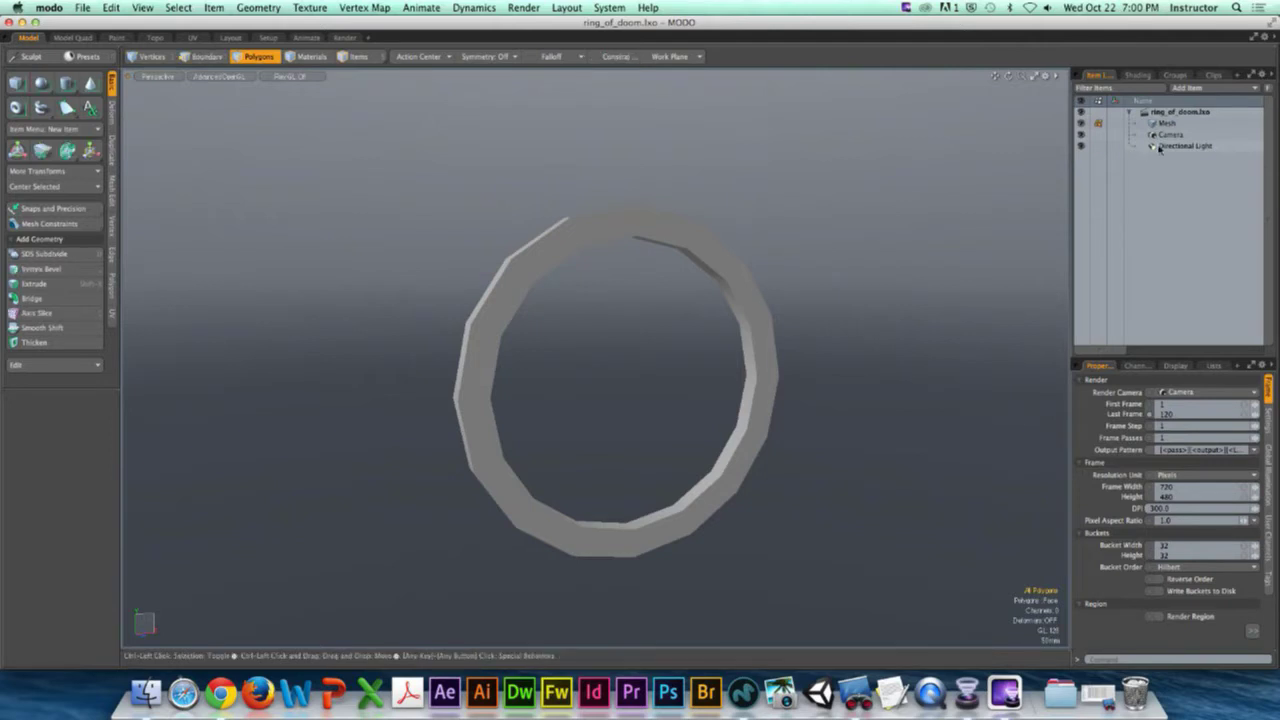
drag(1159, 149, 1172, 147)
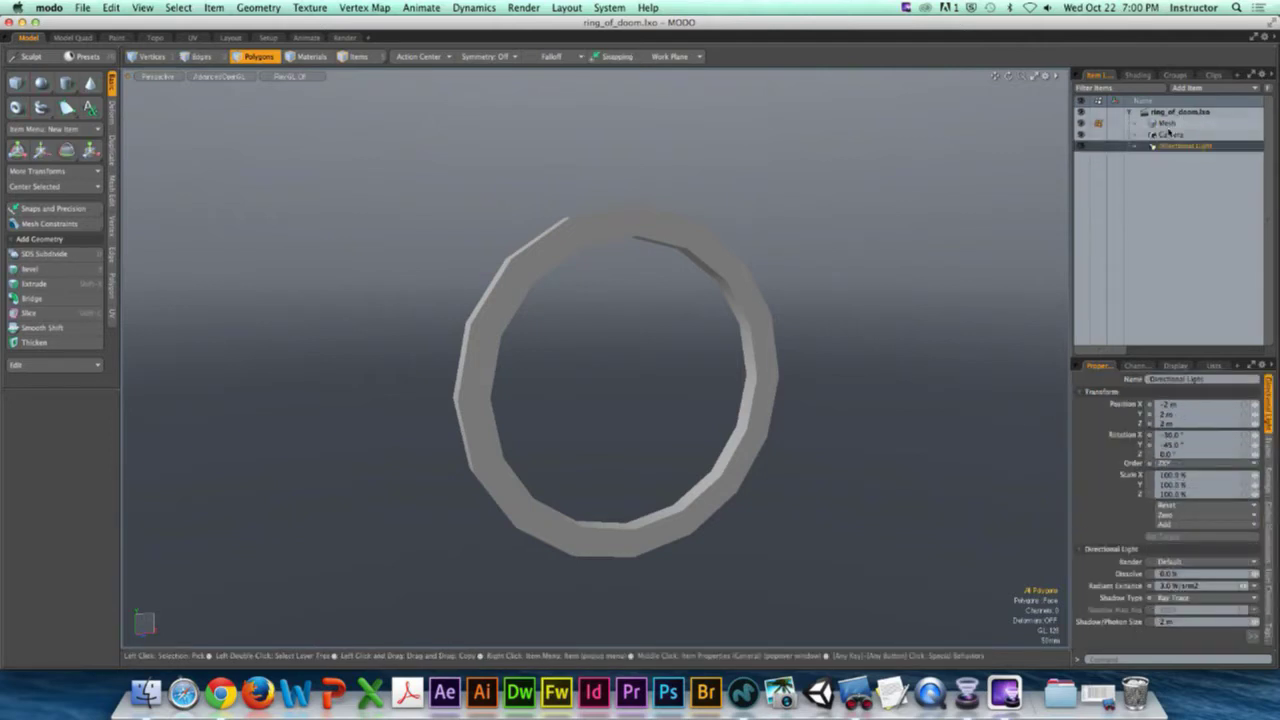
Step: Set the editor color of the Mesh item to Red in the item list
key(ctrl)
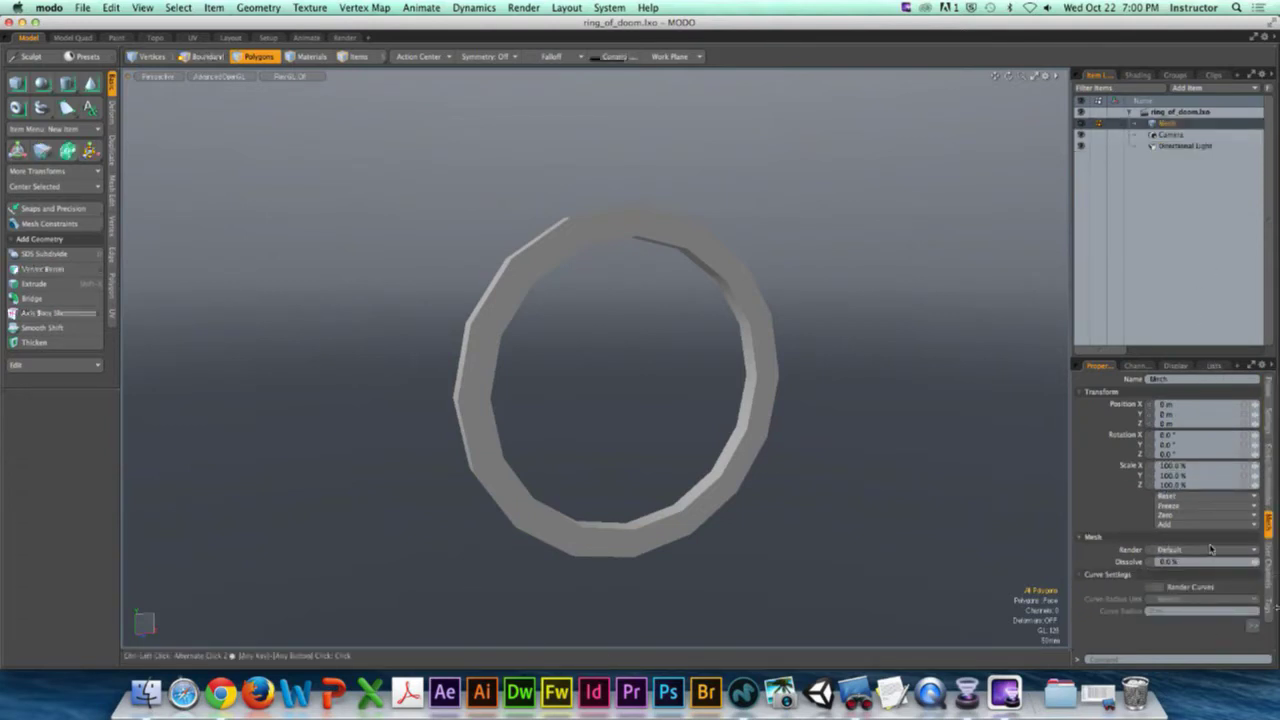
right_click(1176, 128)
mouse_move(1190, 176)
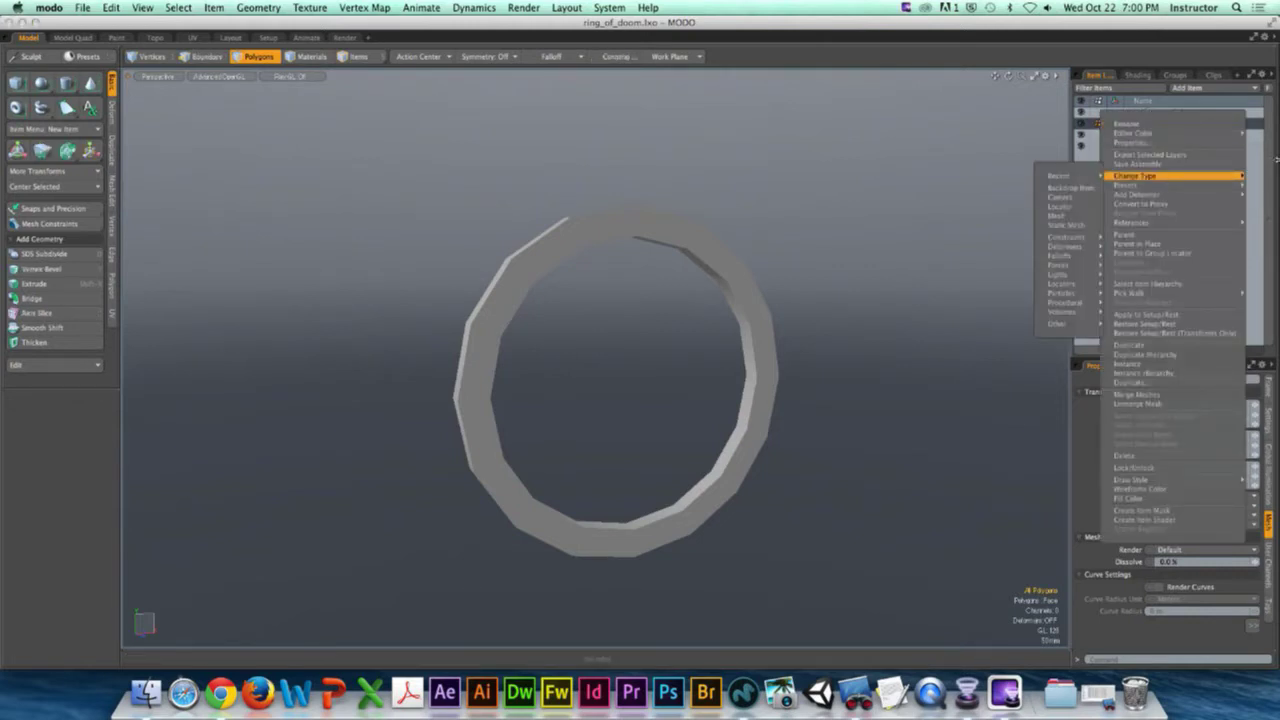
key(ctrl)
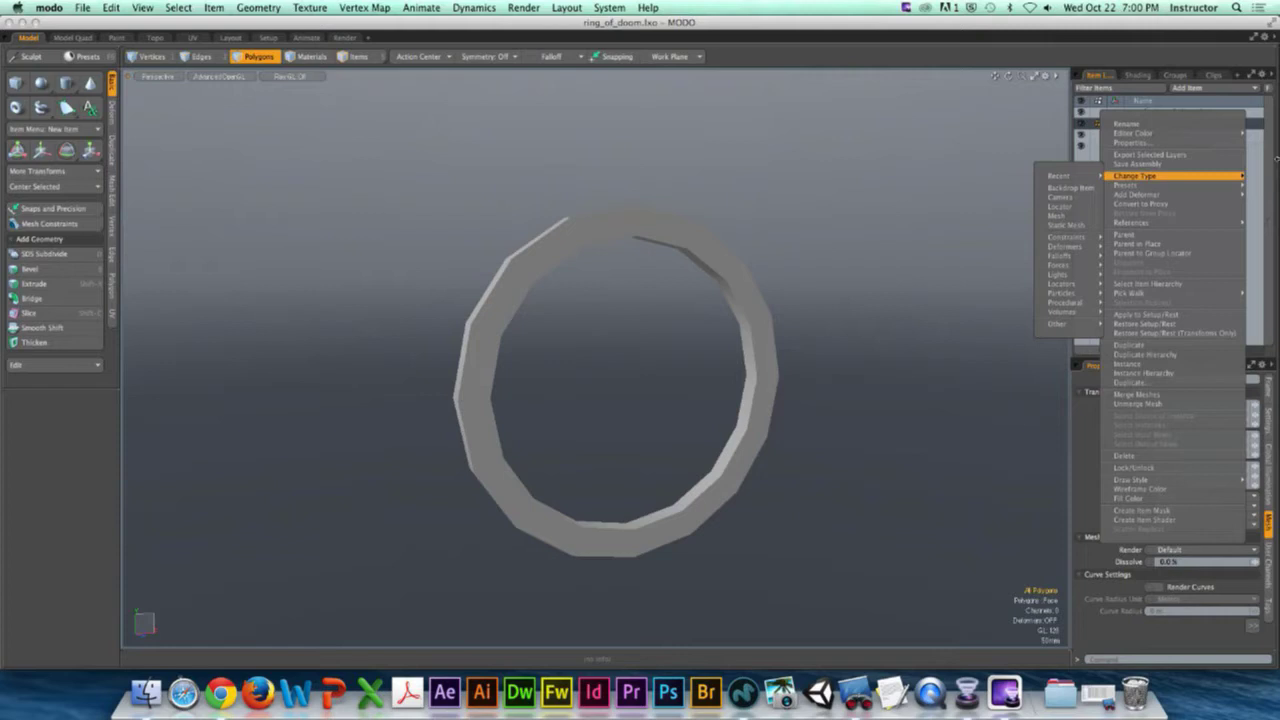
mouse_move(1131, 136)
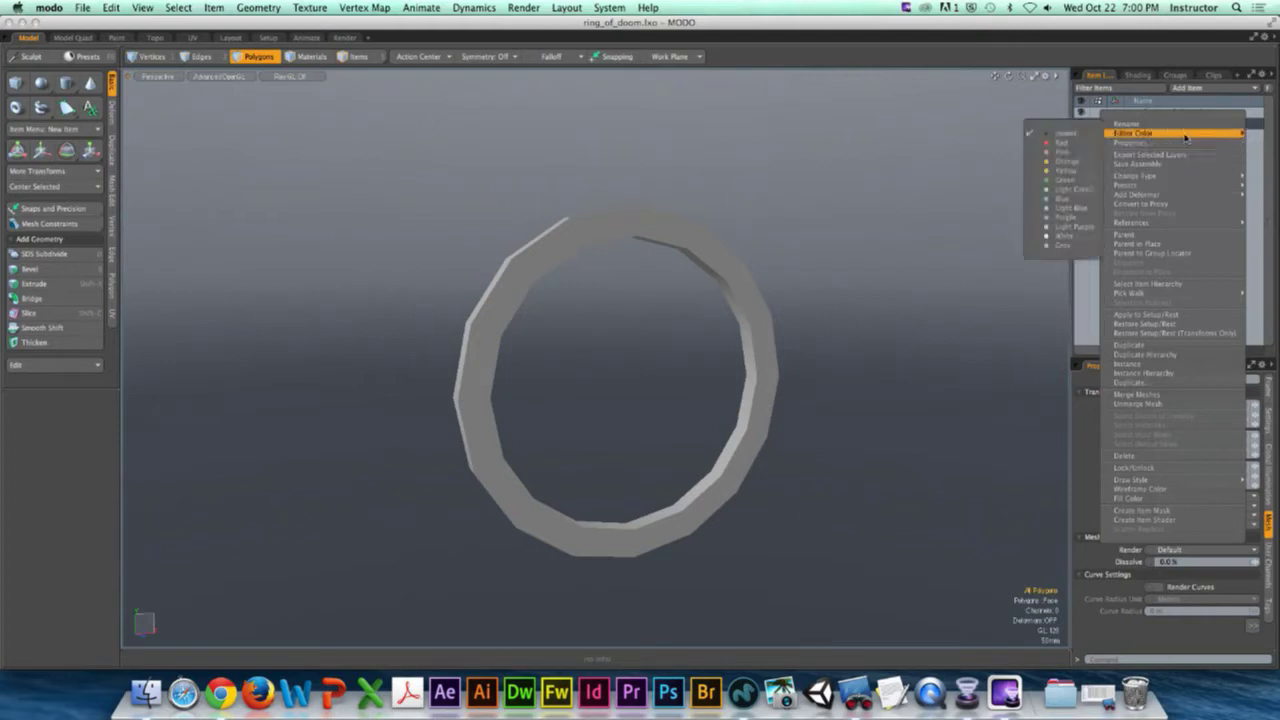
click(1081, 146)
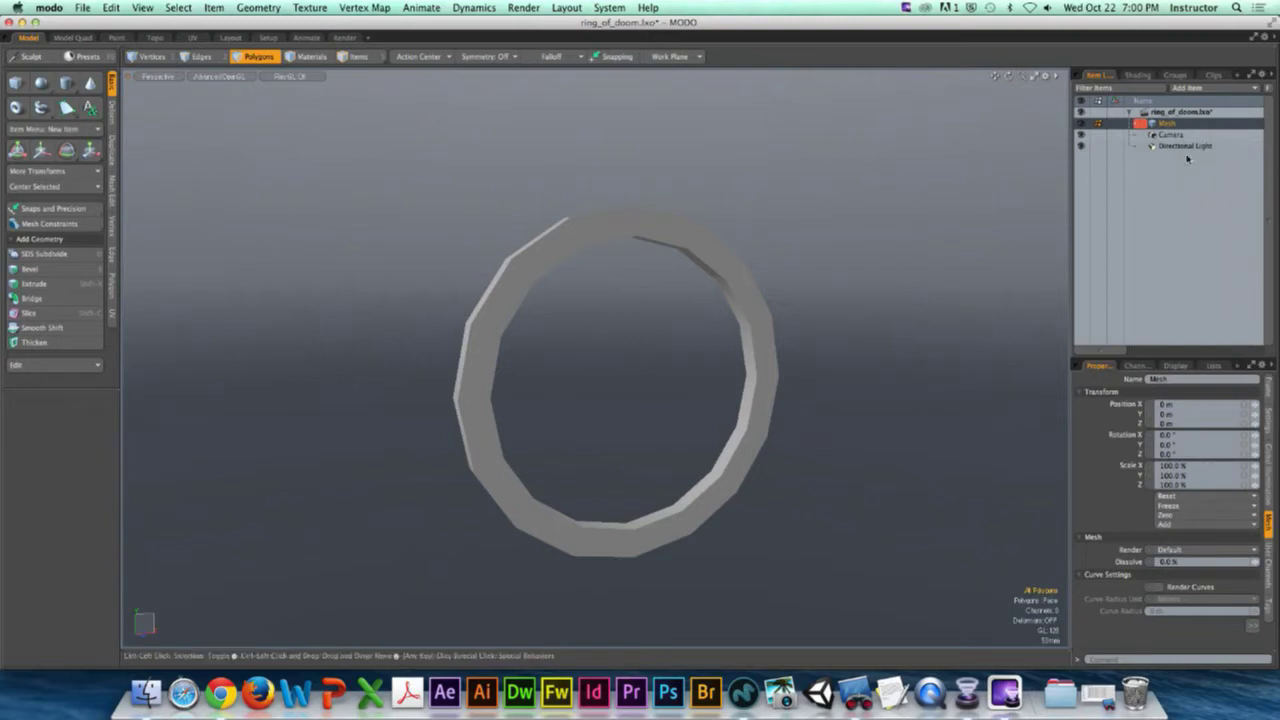
Step: Rename the Mesh item as Ring
click(1187, 146)
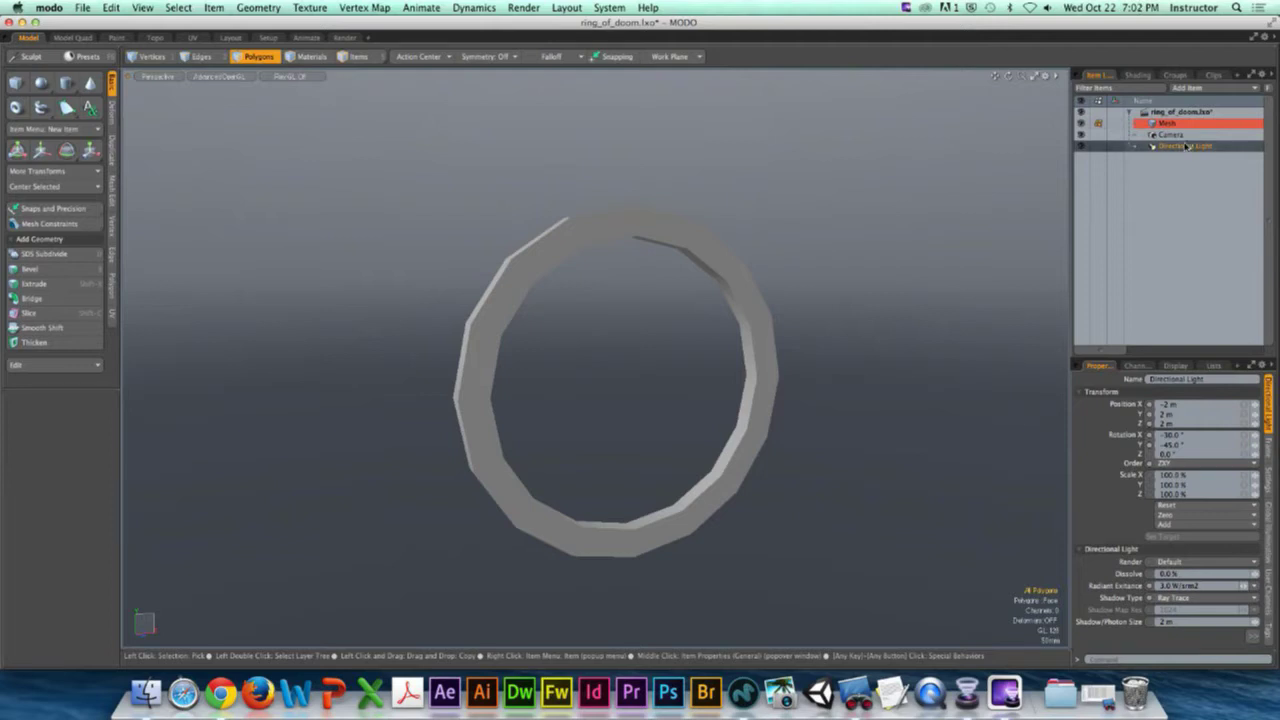
right_click(1168, 124)
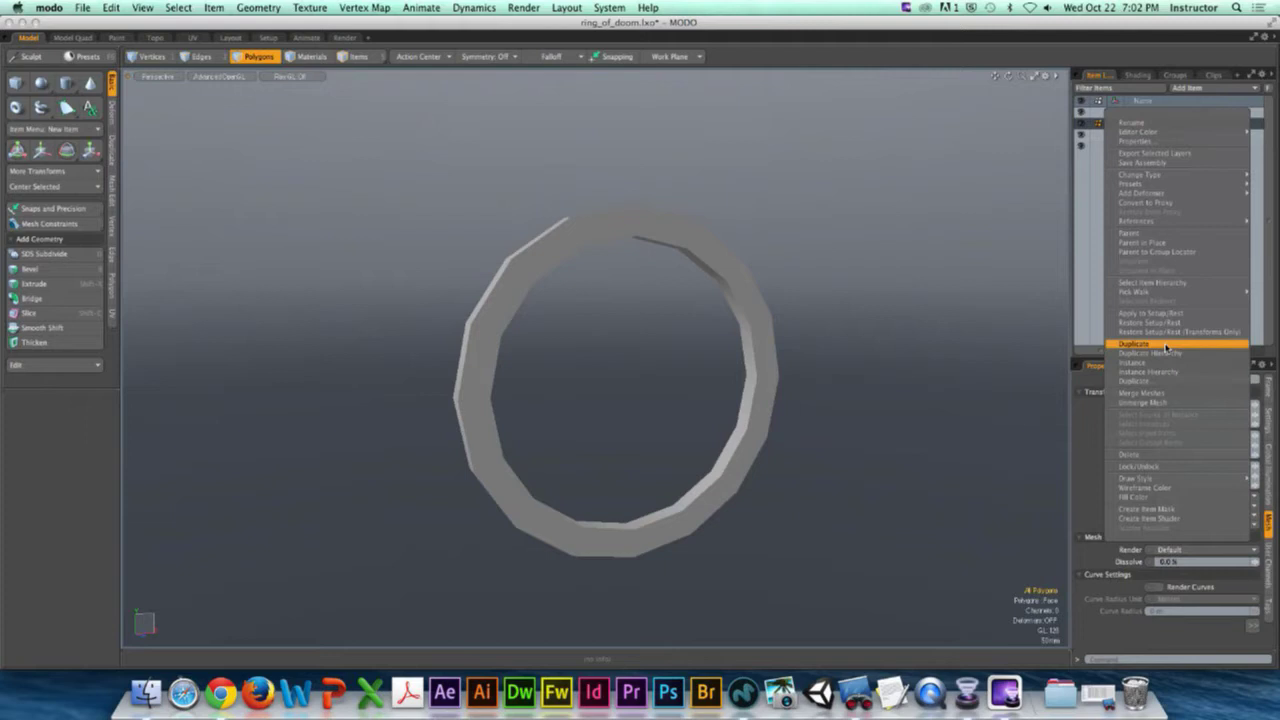
click(871, 310)
alt+drag(871, 310, 845, 293)
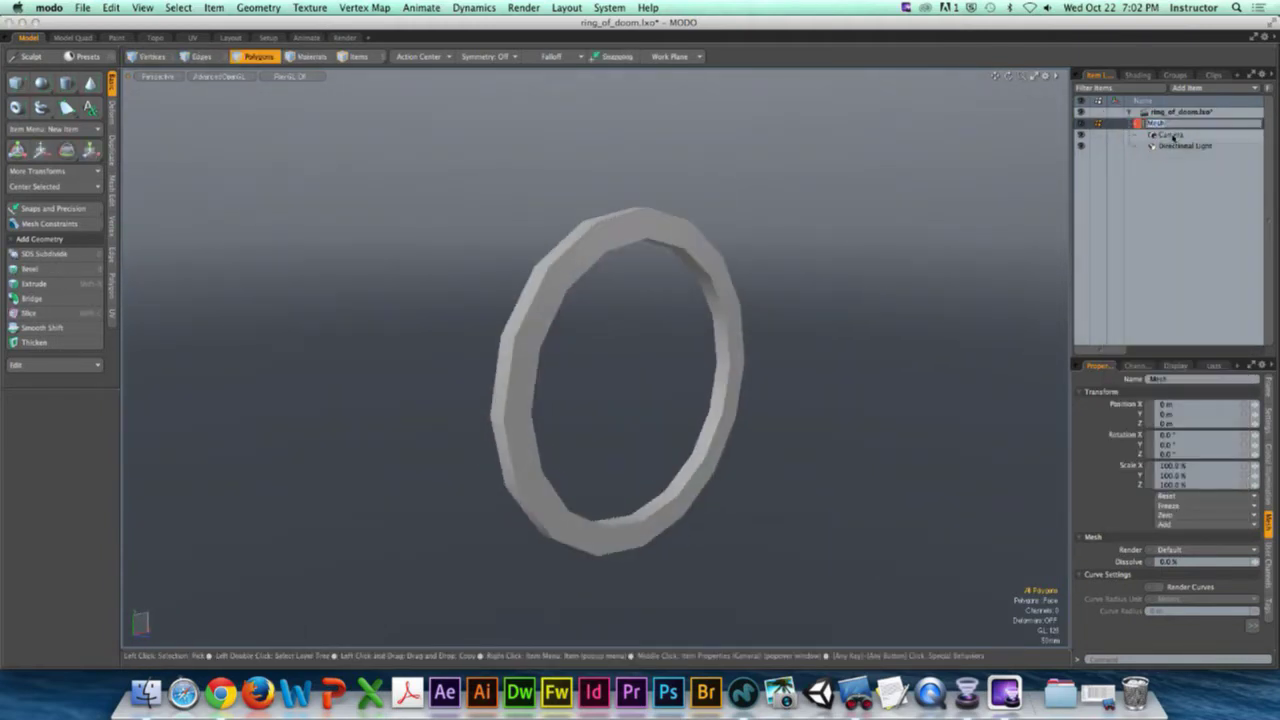
text(Ring)
key(Return)
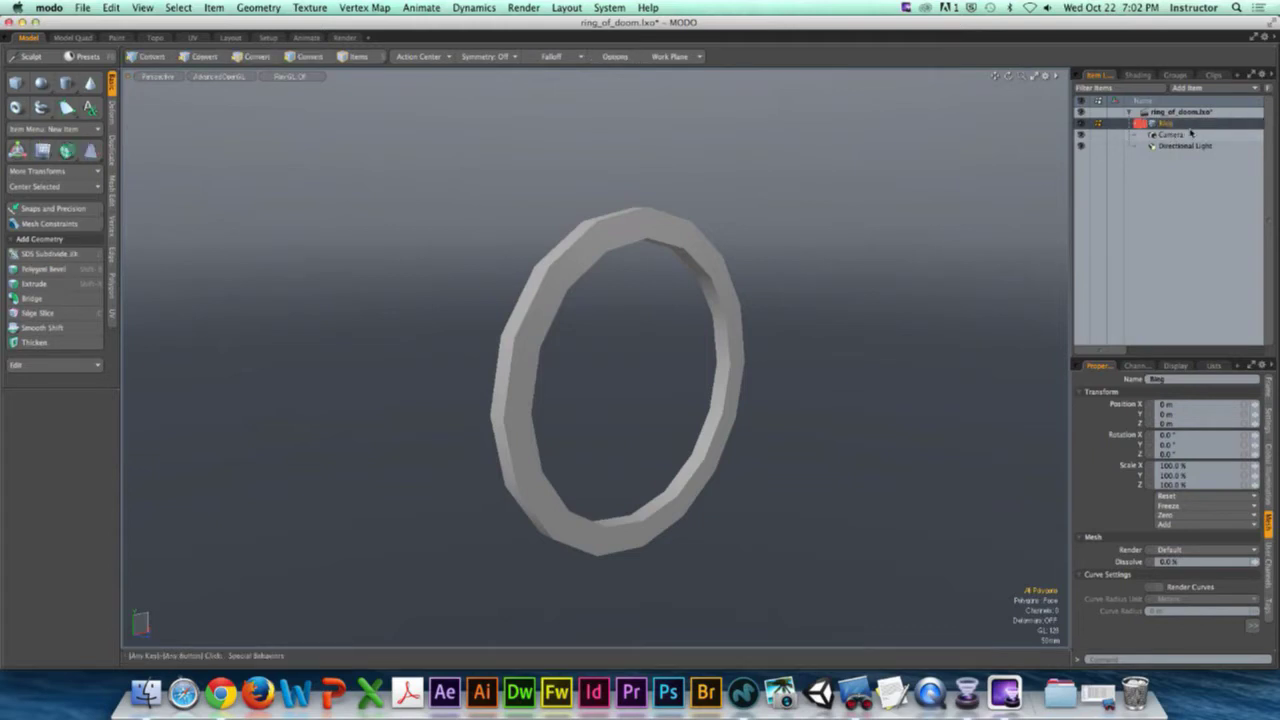
Step: Try the vertex and polygon selection modes, and end in item selection mode with the ring framed up close
alt+drag(828, 290, 748, 292)
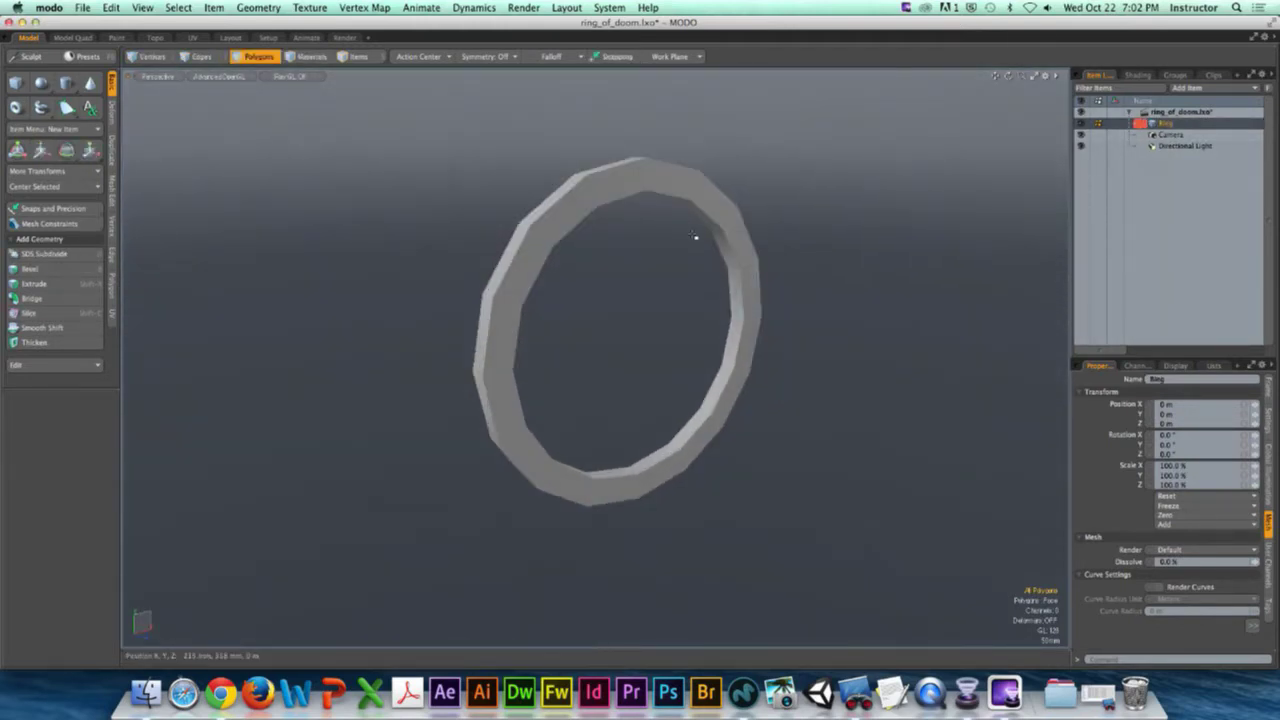
click(146, 58)
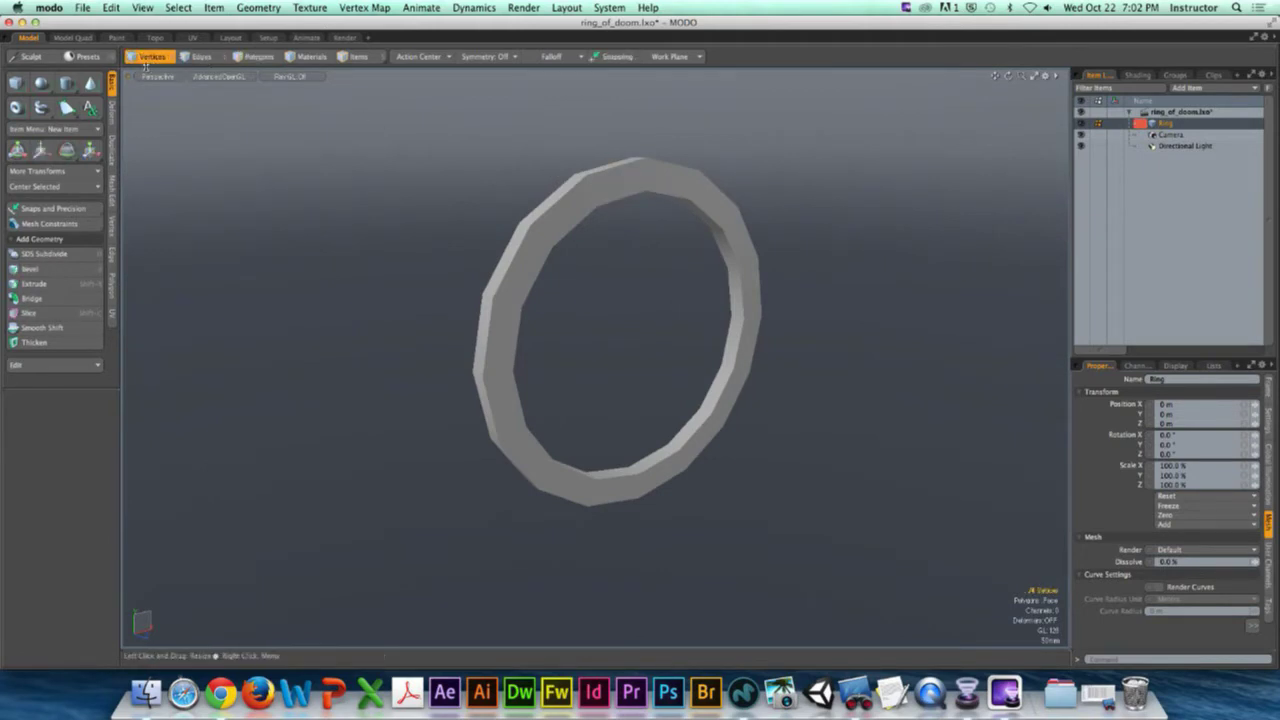
click(253, 57)
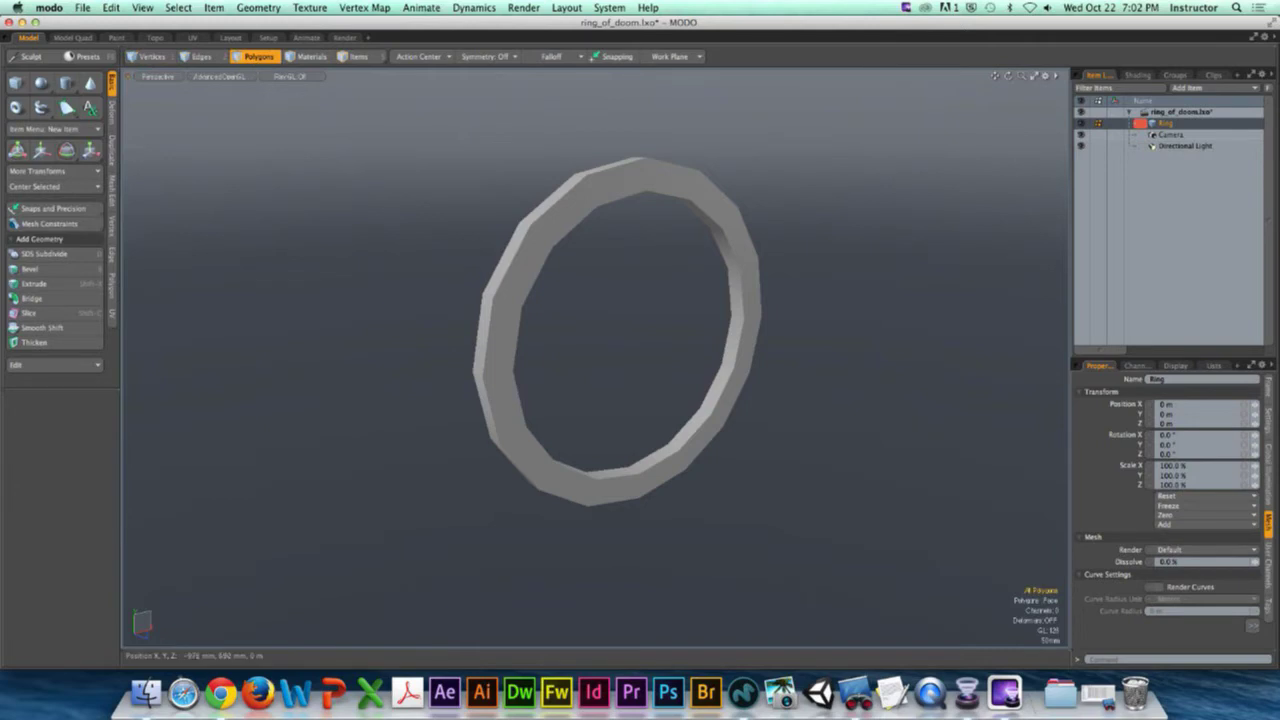
click(358, 58)
mouse_move(380, 136)
ctrl+alt+mouse_down()
mouse_move(391, 142)
mouse_move(363, 131)
ctrl+alt+mouse_up()
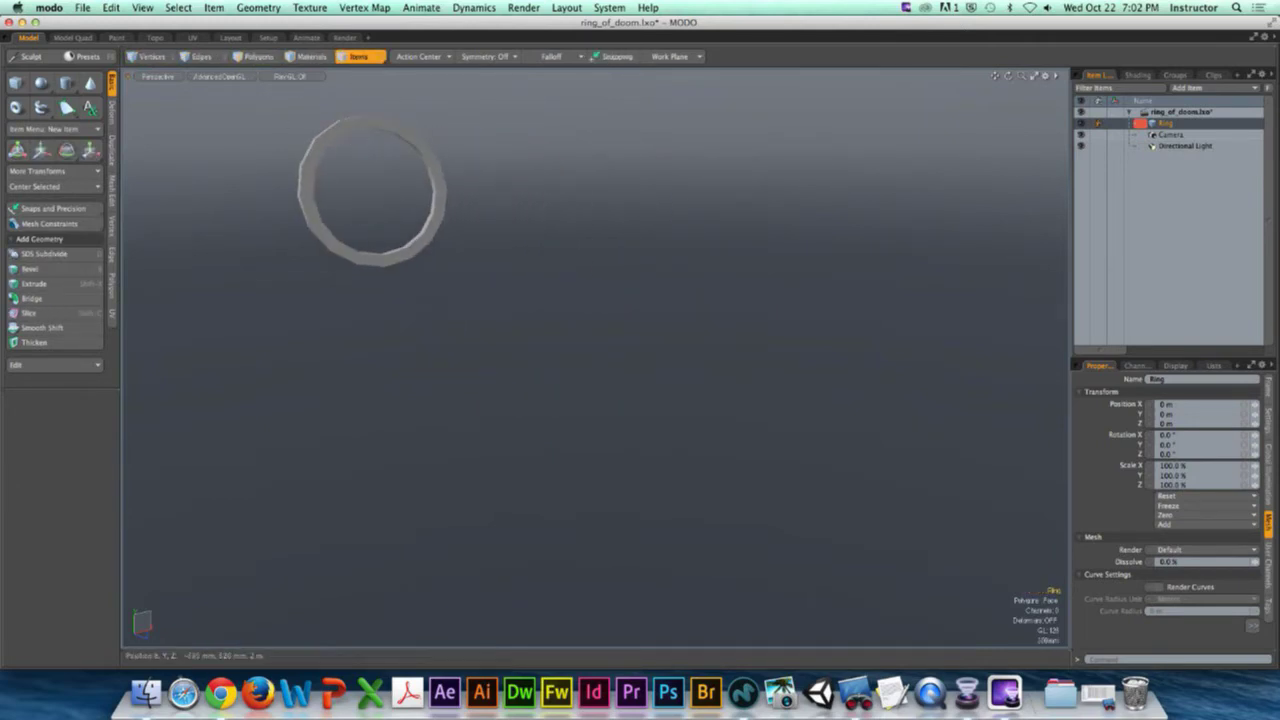
key(ctrl)
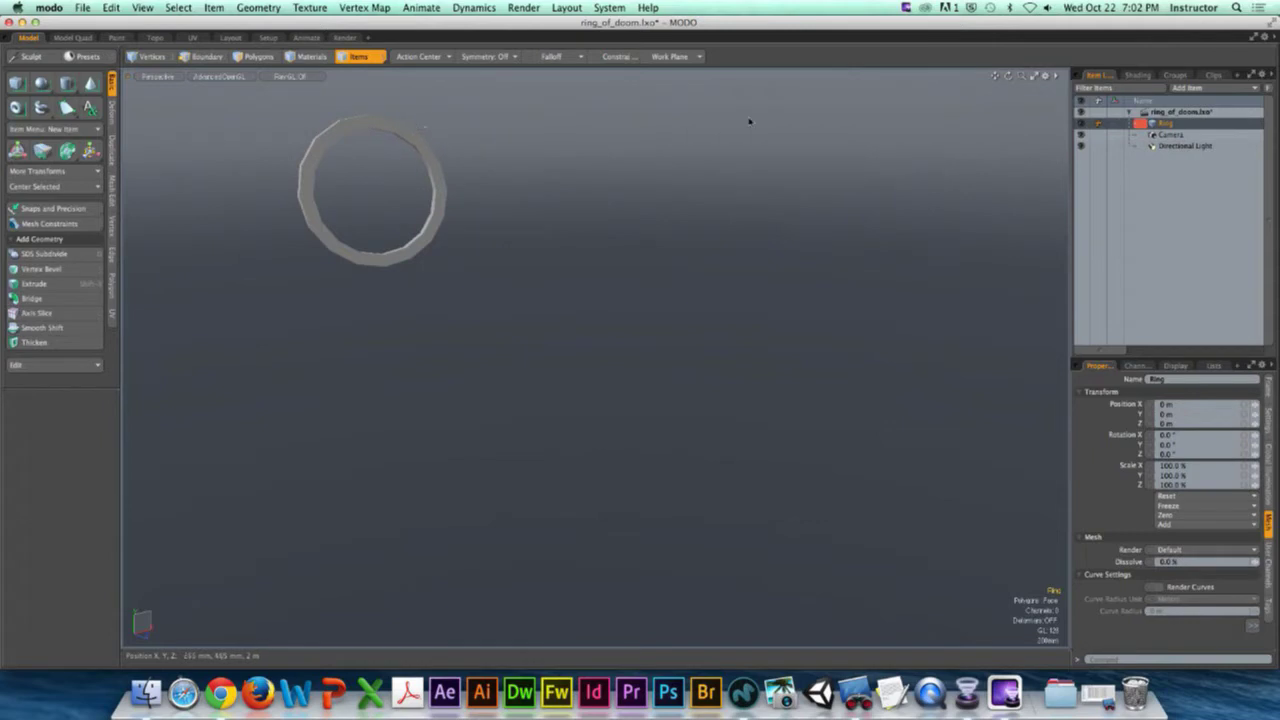
ctrl+click(1170, 134)
alt+drag(561, 245, 477, 305)
click(398, 302)
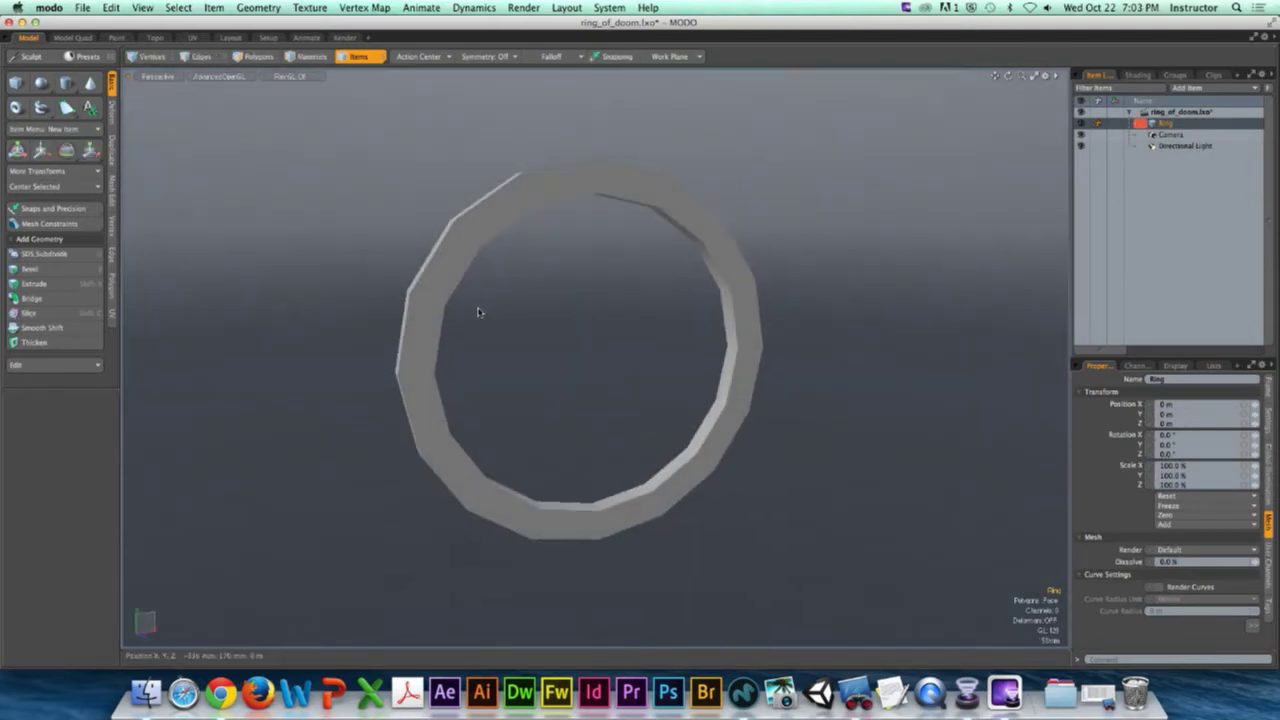
Step: Turn on a wireframe overlay for active meshes in the viewport display options
key(o)
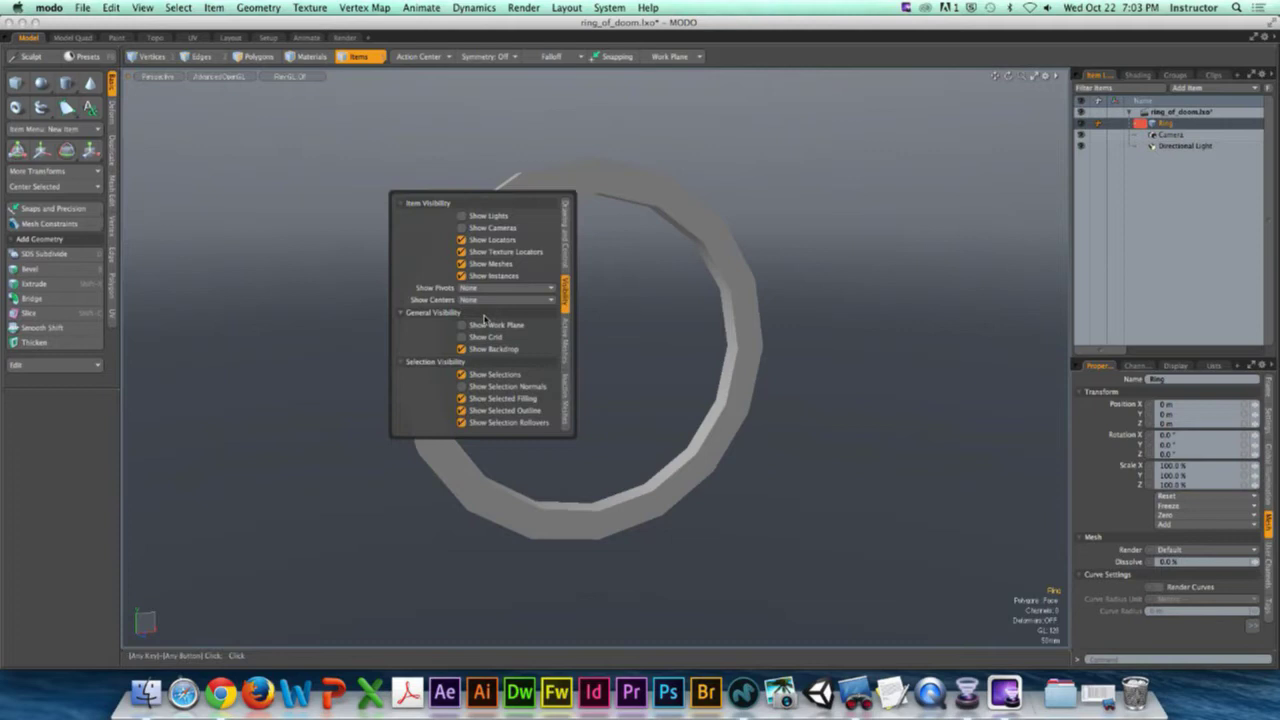
click(565, 345)
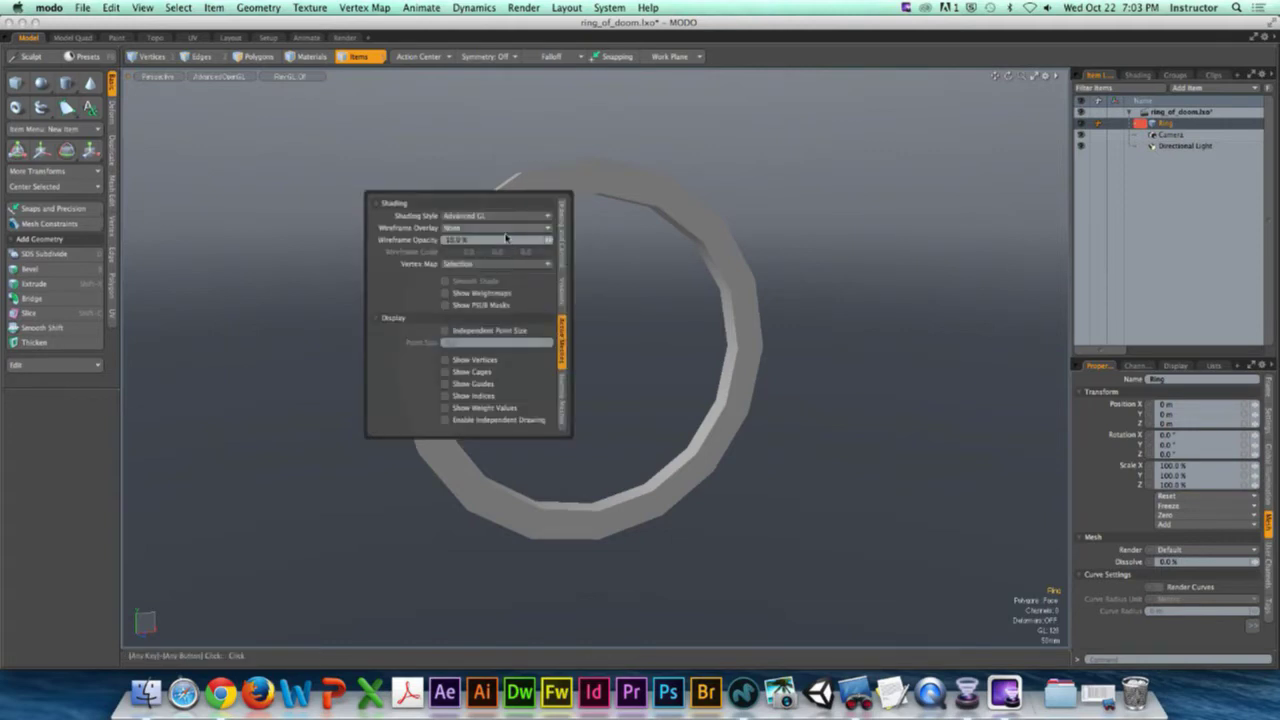
click(508, 230)
click(507, 251)
click(766, 218)
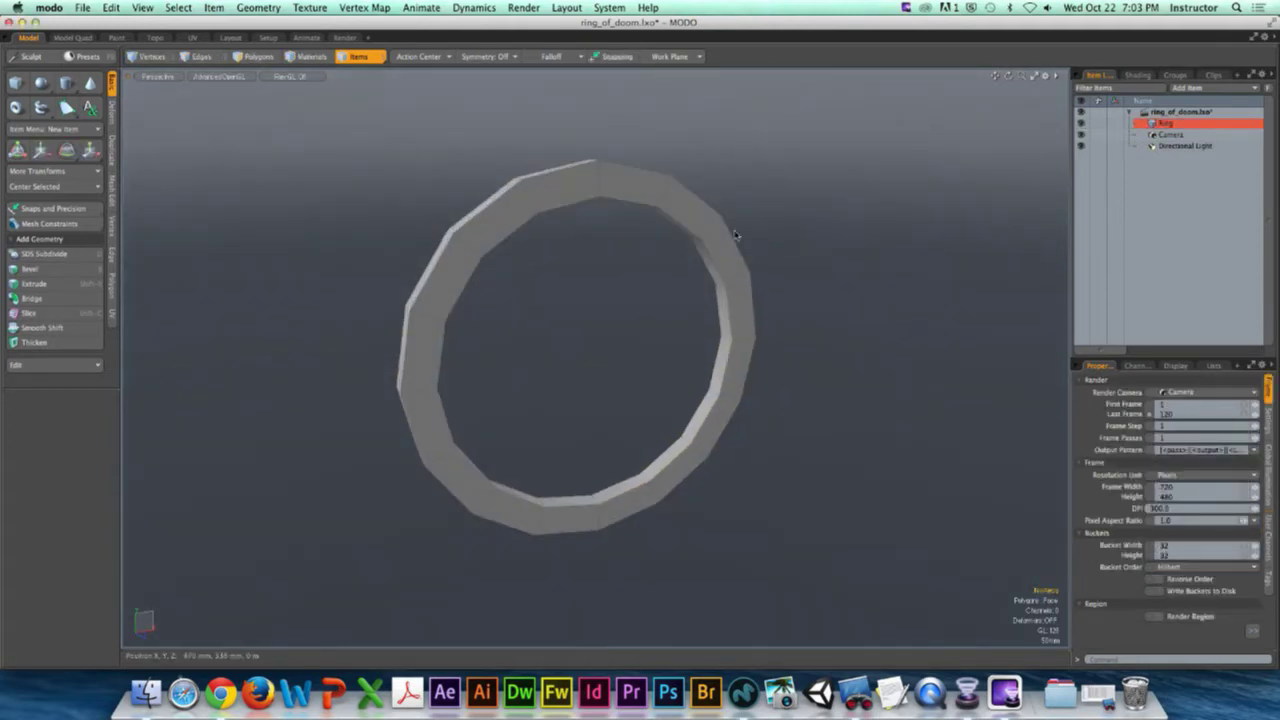
Step: Duplicate the Ring mesh item in the item list
click(717, 223)
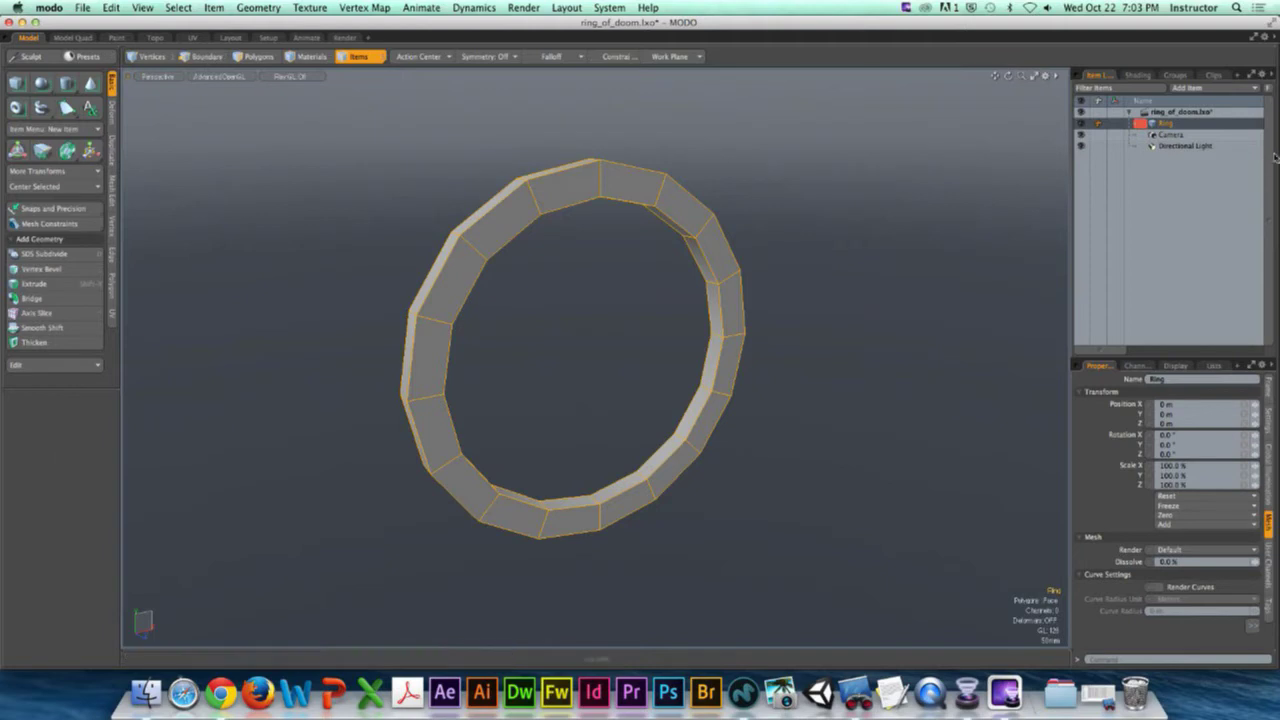
right_click(1166, 123)
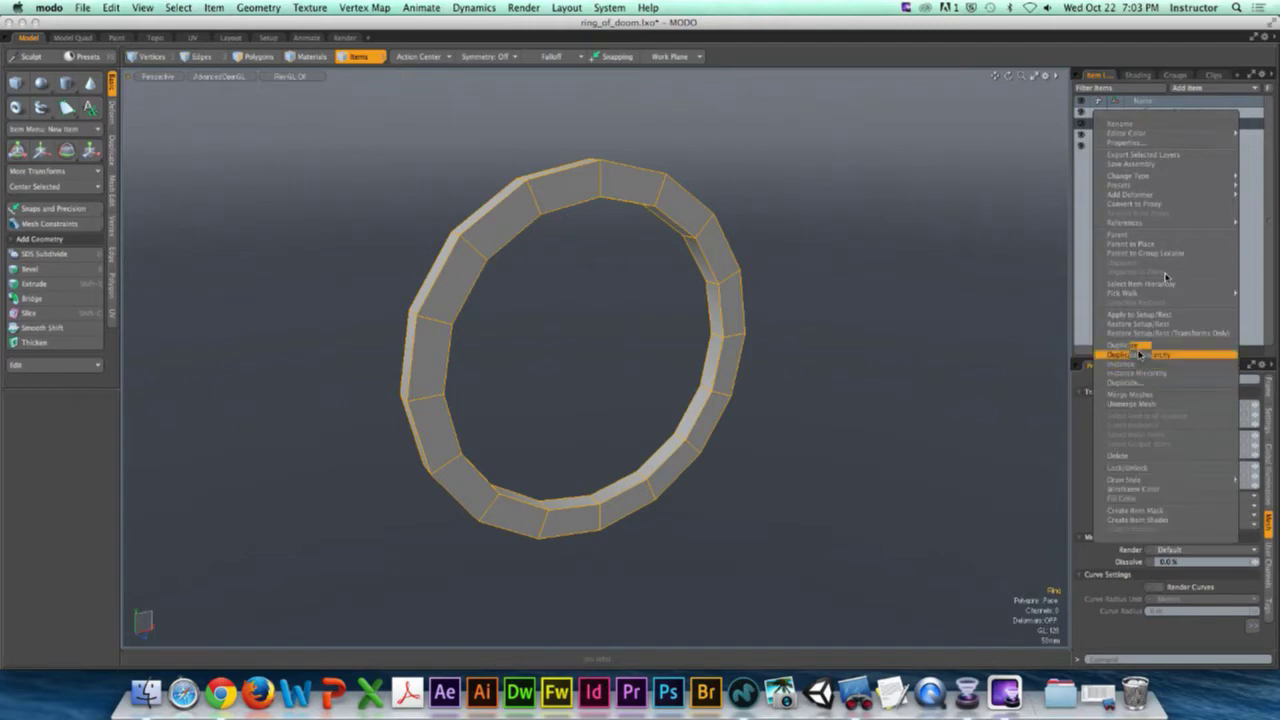
click(1140, 350)
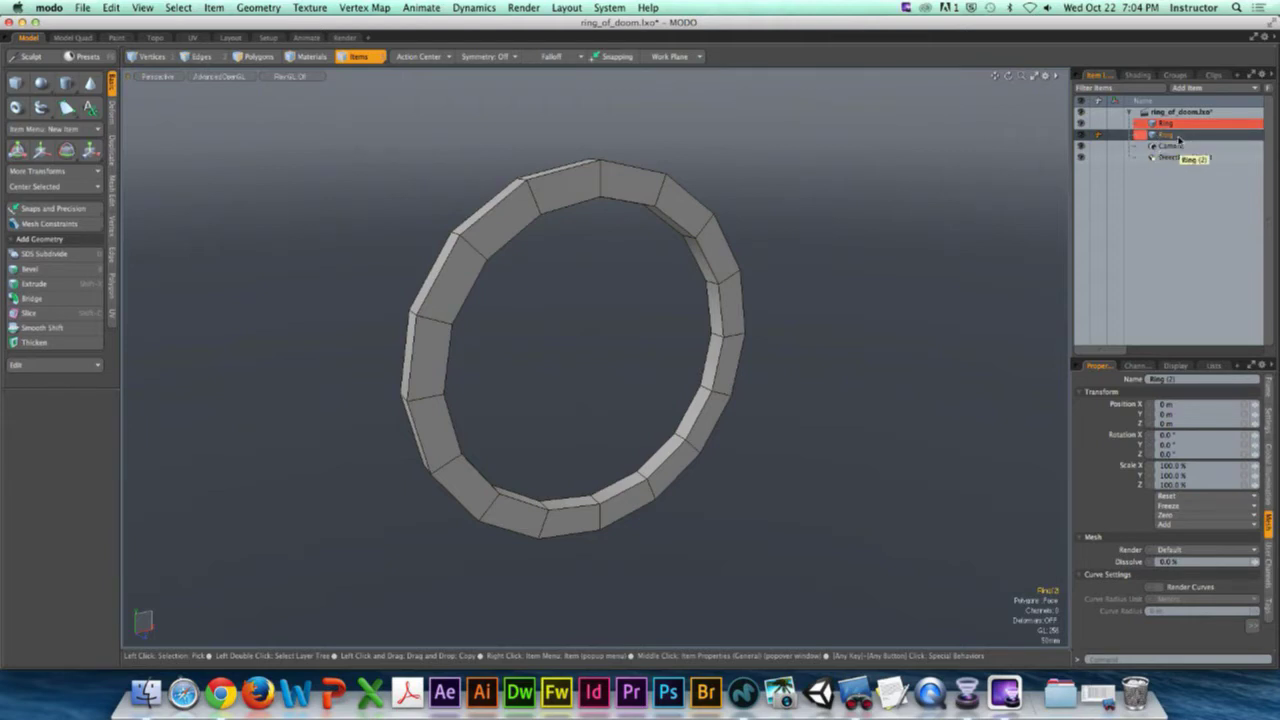
key(ctrl)
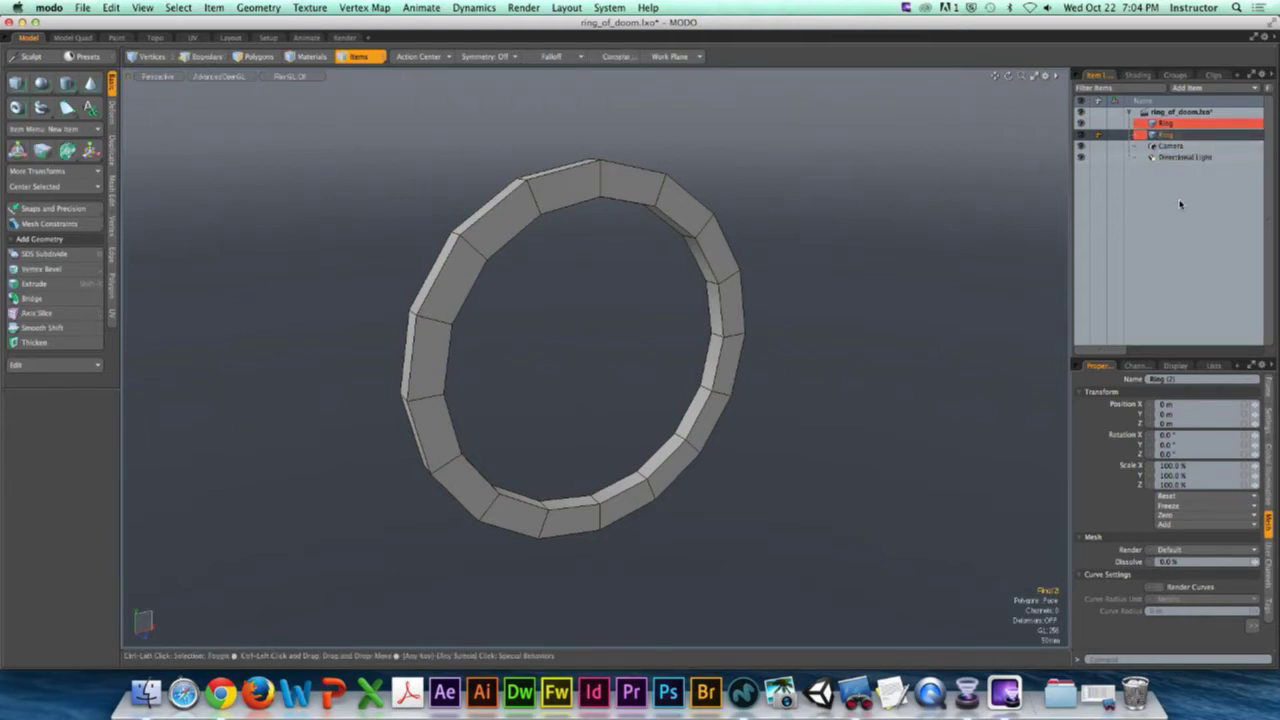
alt+drag(945, 184, 923, 203)
alt+drag(815, 196, 791, 190)
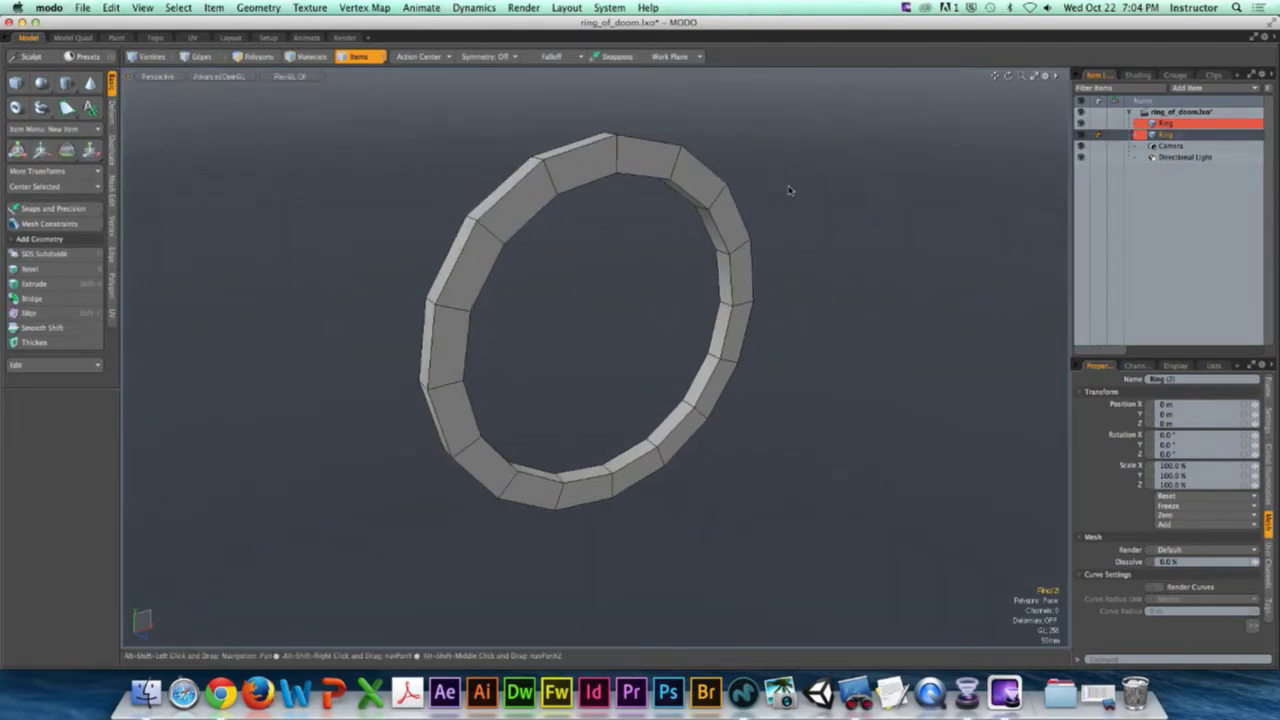
Step: Move the duplicate ring about 1.232 m along X, drop the move tool and select that ring alone
key(w)
drag(650, 325, 657, 216)
key(q)
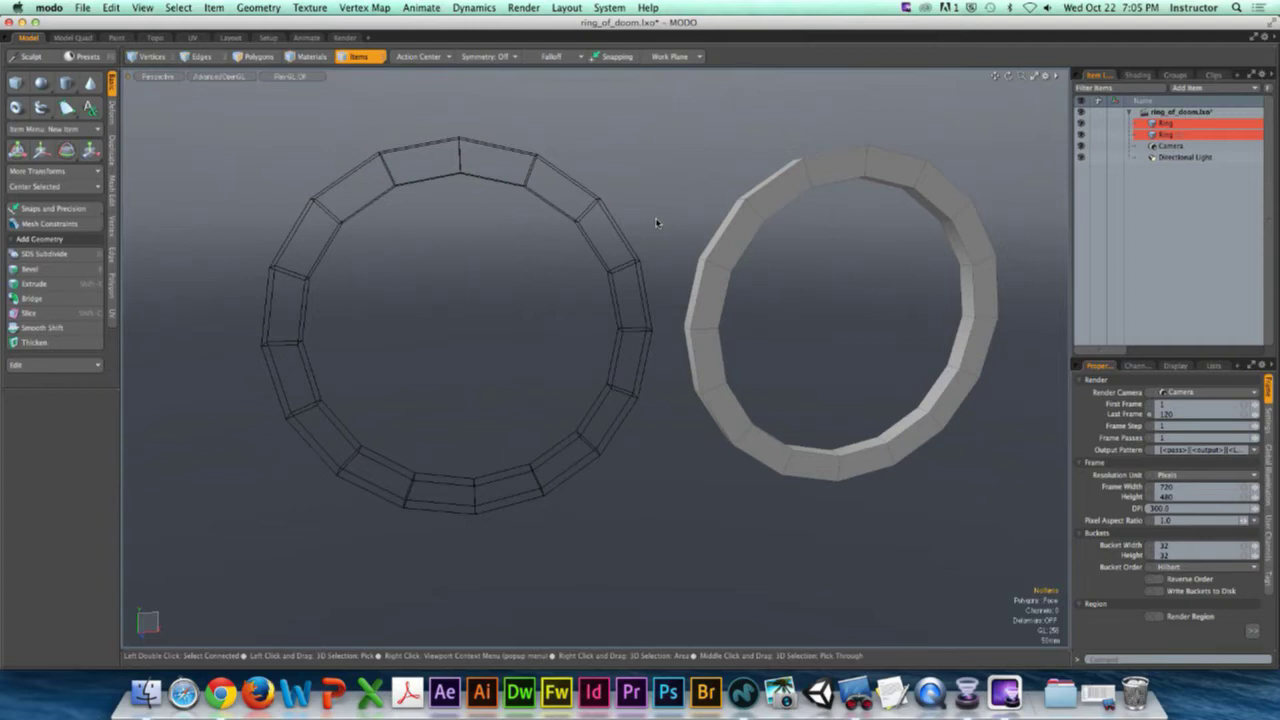
click(957, 206)
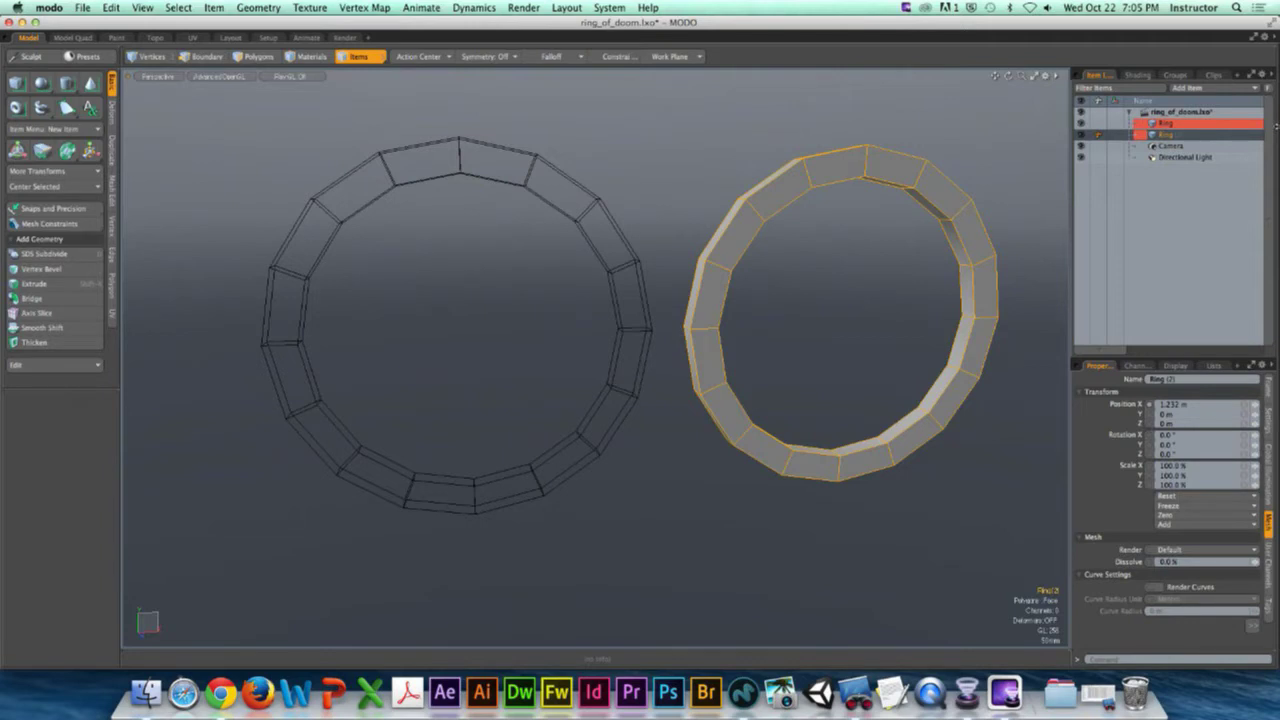
Step: Reset the editor color of both Ring items to None in the item list
right_click(1178, 137)
mouse_move(1184, 143)
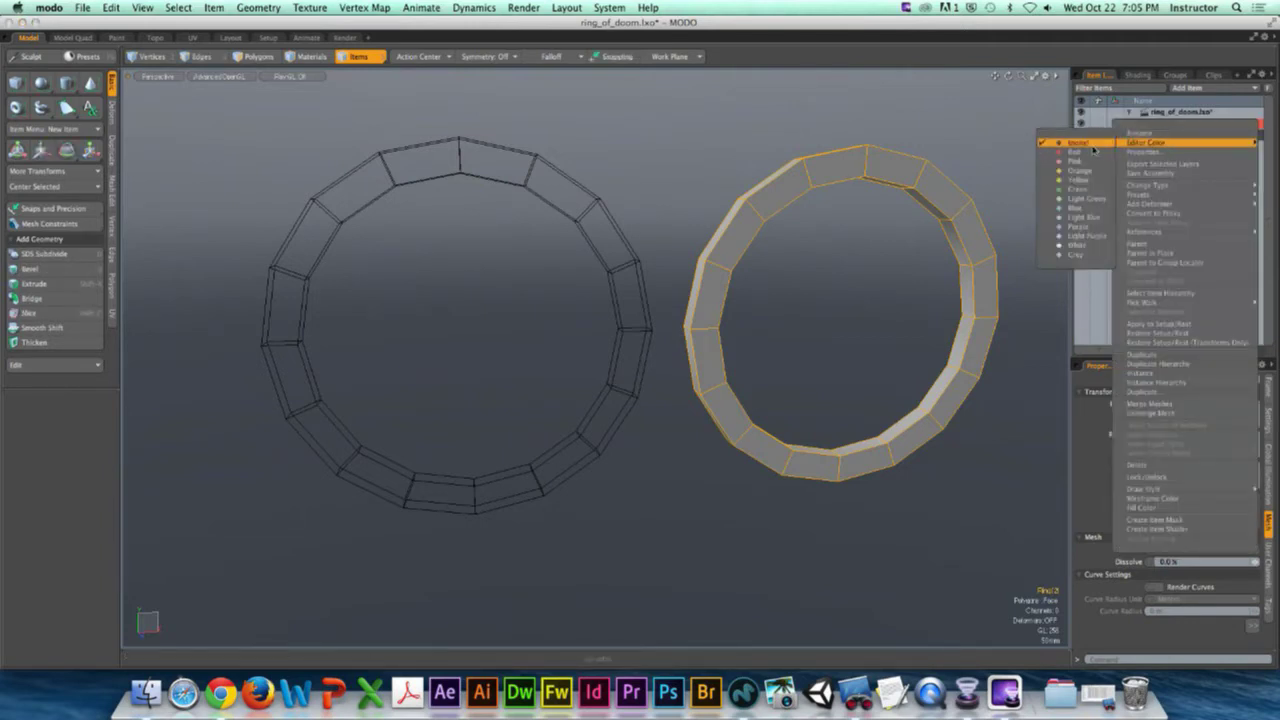
click(1093, 149)
click(1160, 125)
right_click(1160, 125)
mouse_move(1130, 133)
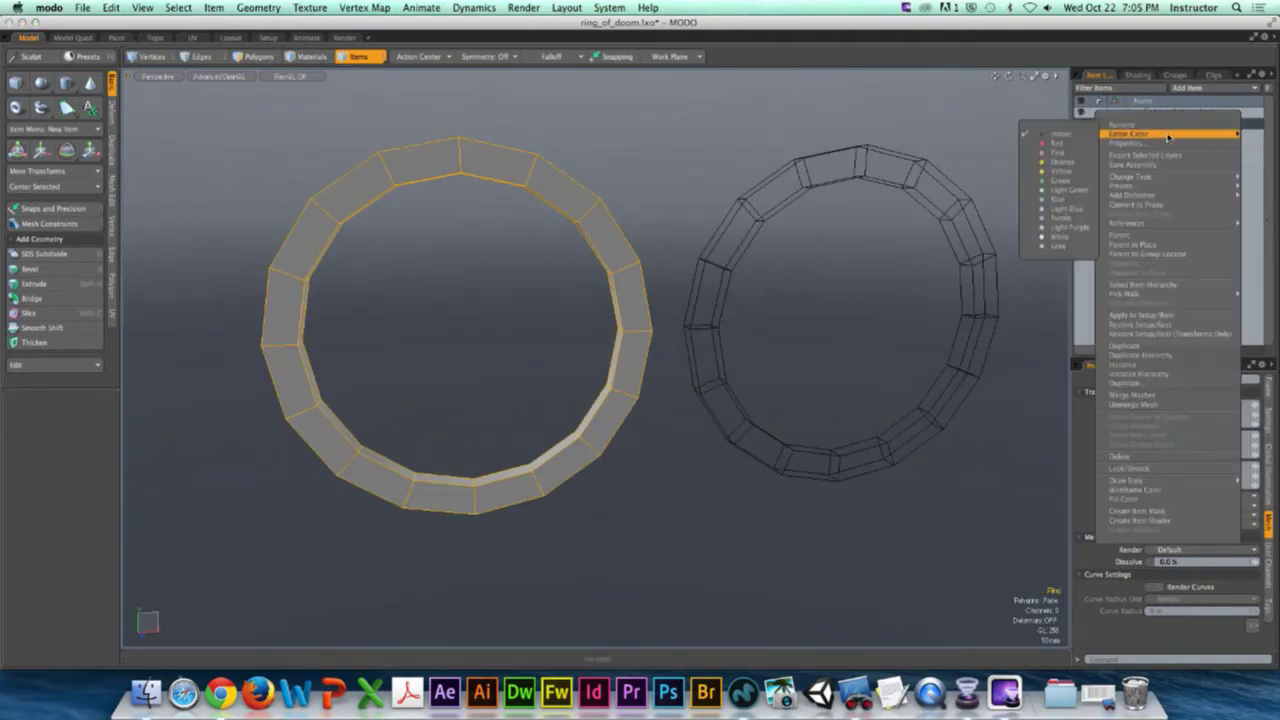
click(1066, 142)
click(1170, 137)
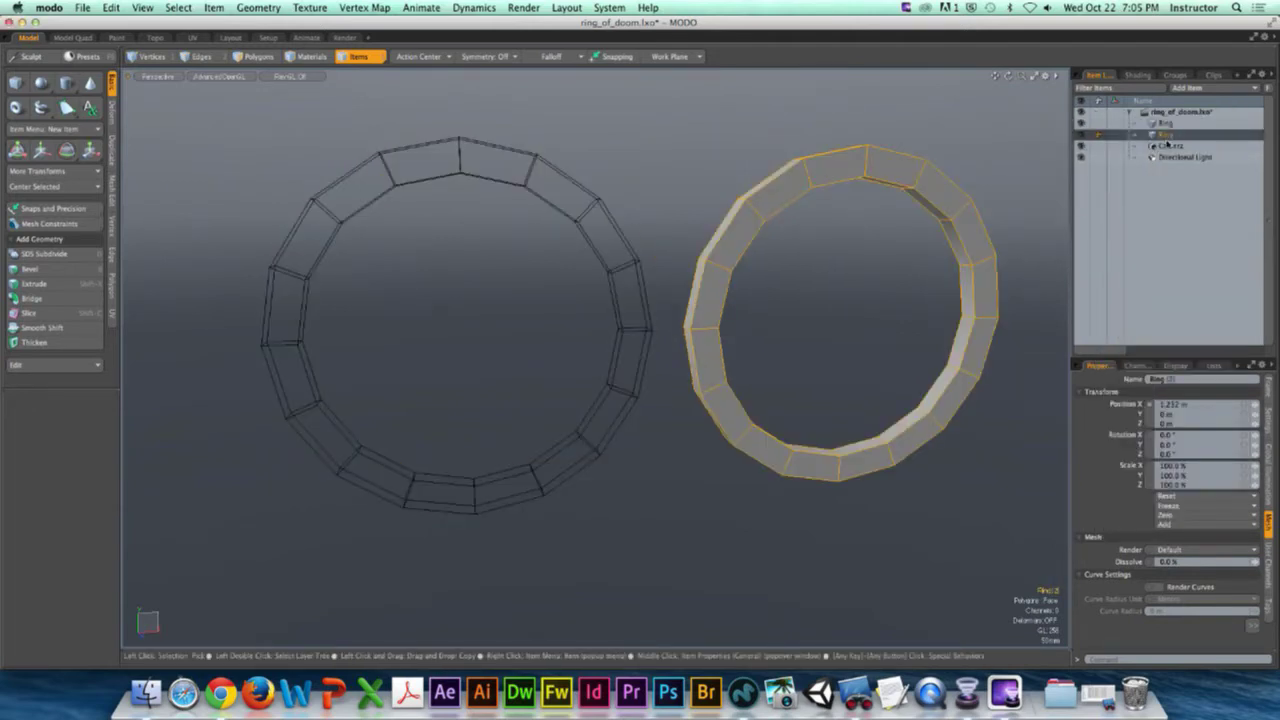
Step: Alternately select the two rings in the viewport to compare how active and inactive meshes are drawn
mouse_move(850, 230)
alt+mouse_down()
mouse_move(826, 216)
mouse_move(849, 229)
mouse_move(836, 240)
alt+mouse_up()
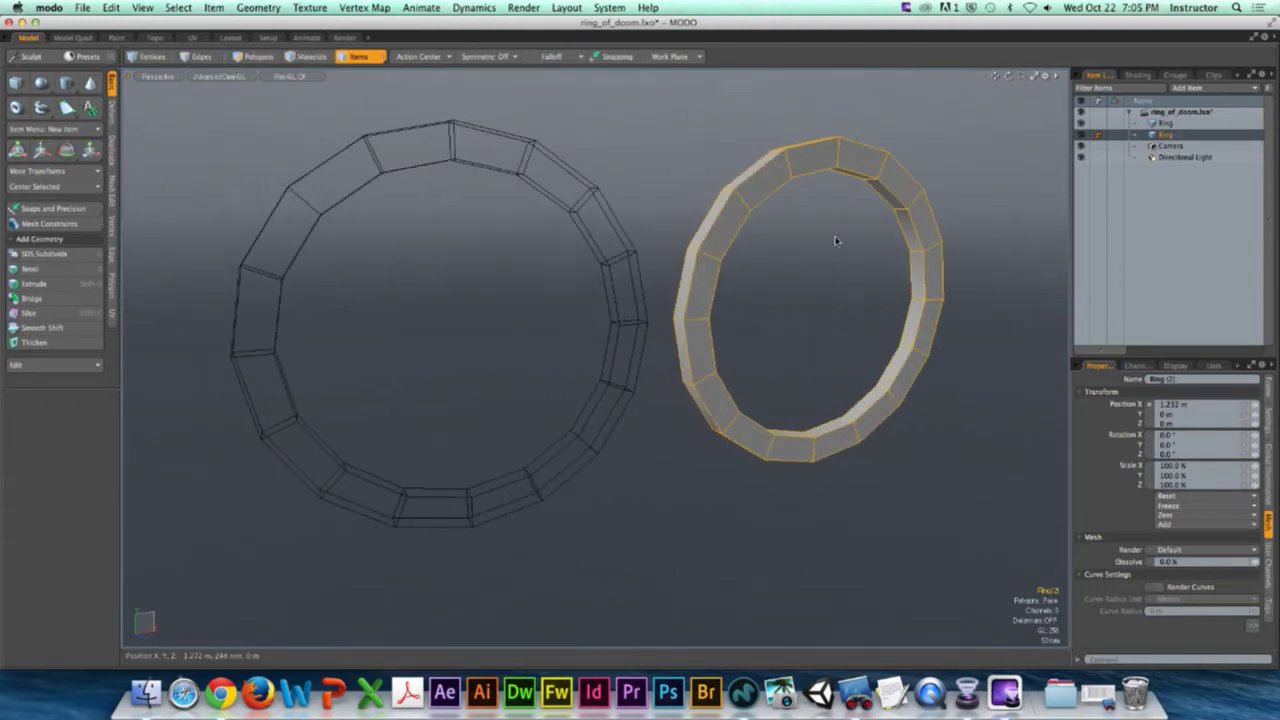
click(614, 278)
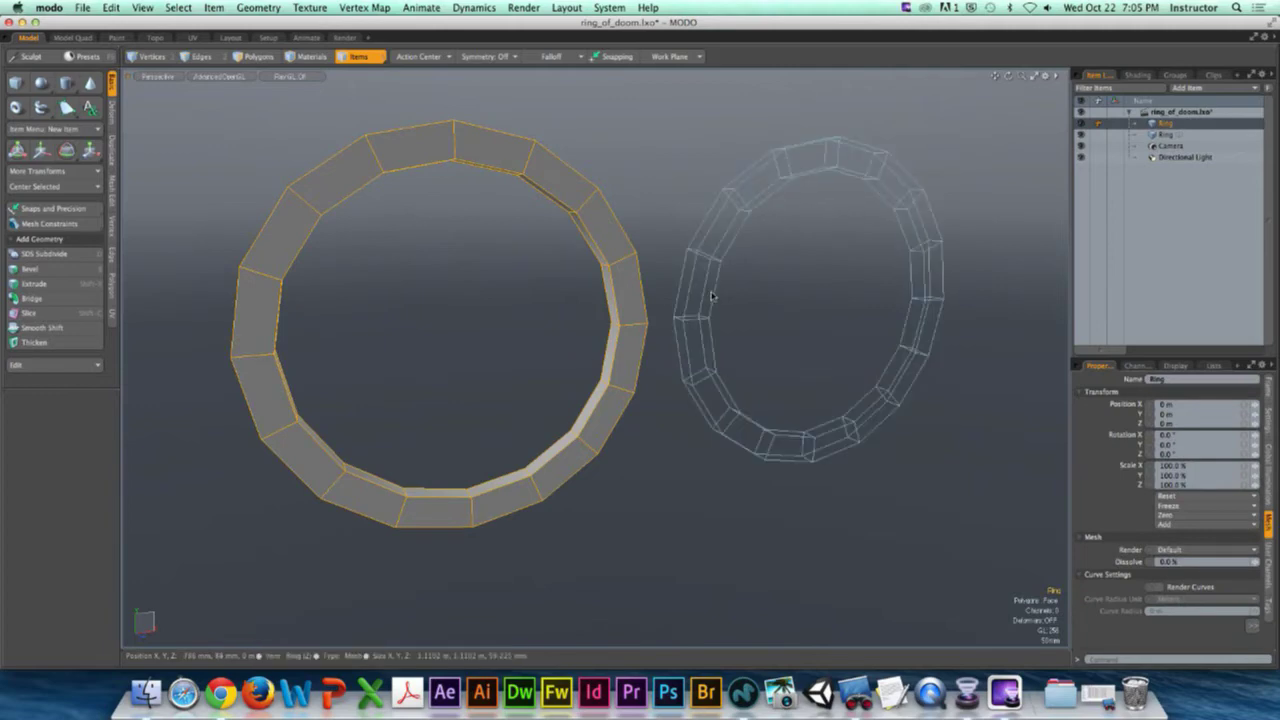
click(678, 295)
click(640, 282)
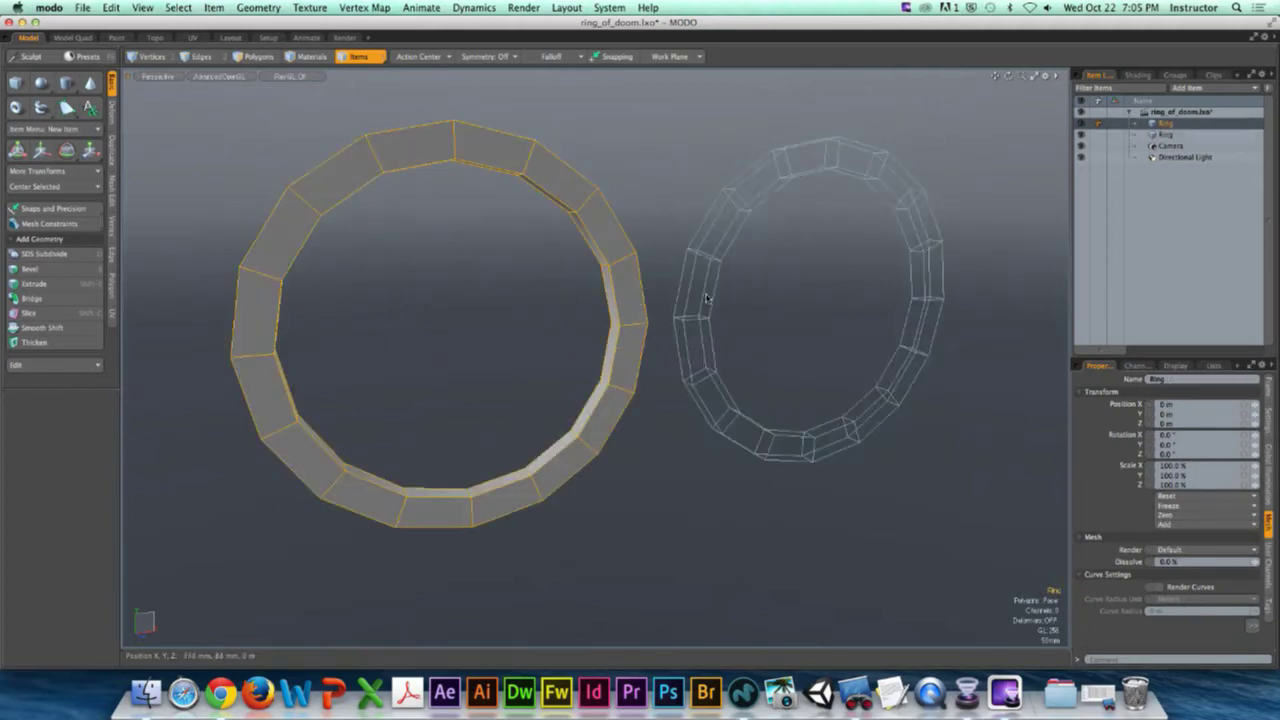
click(714, 298)
click(646, 302)
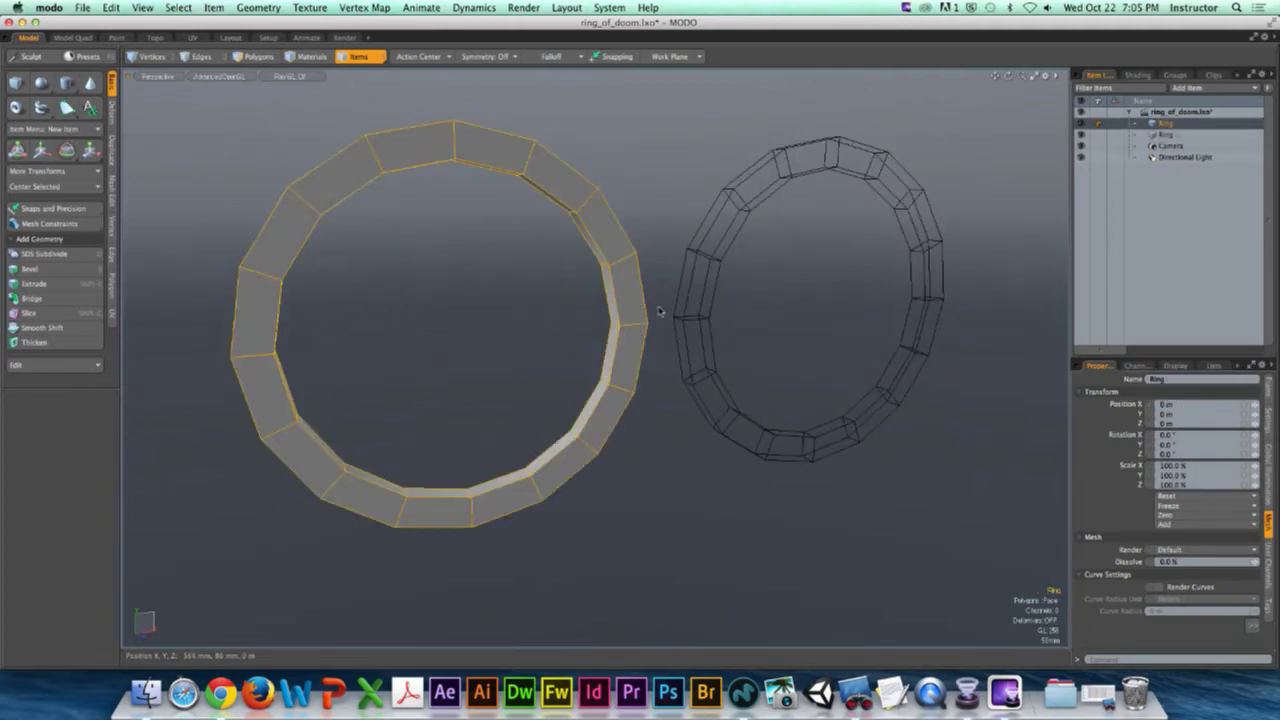
click(698, 323)
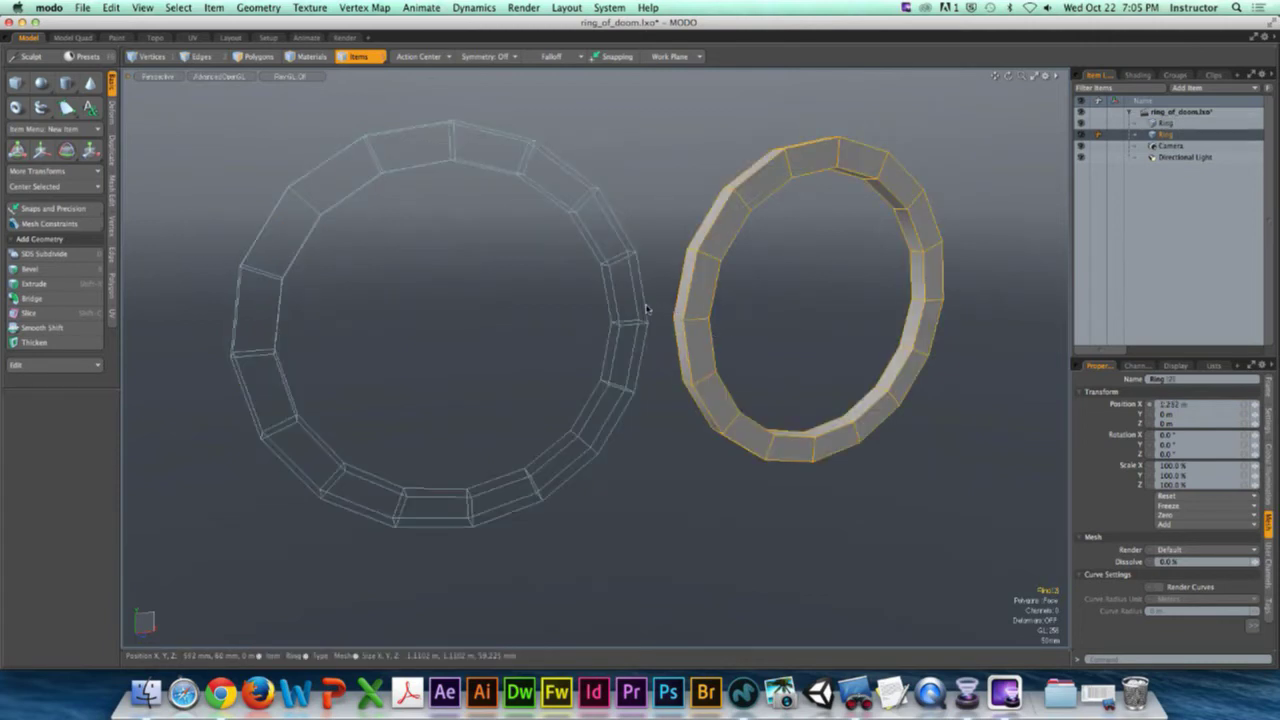
click(647, 320)
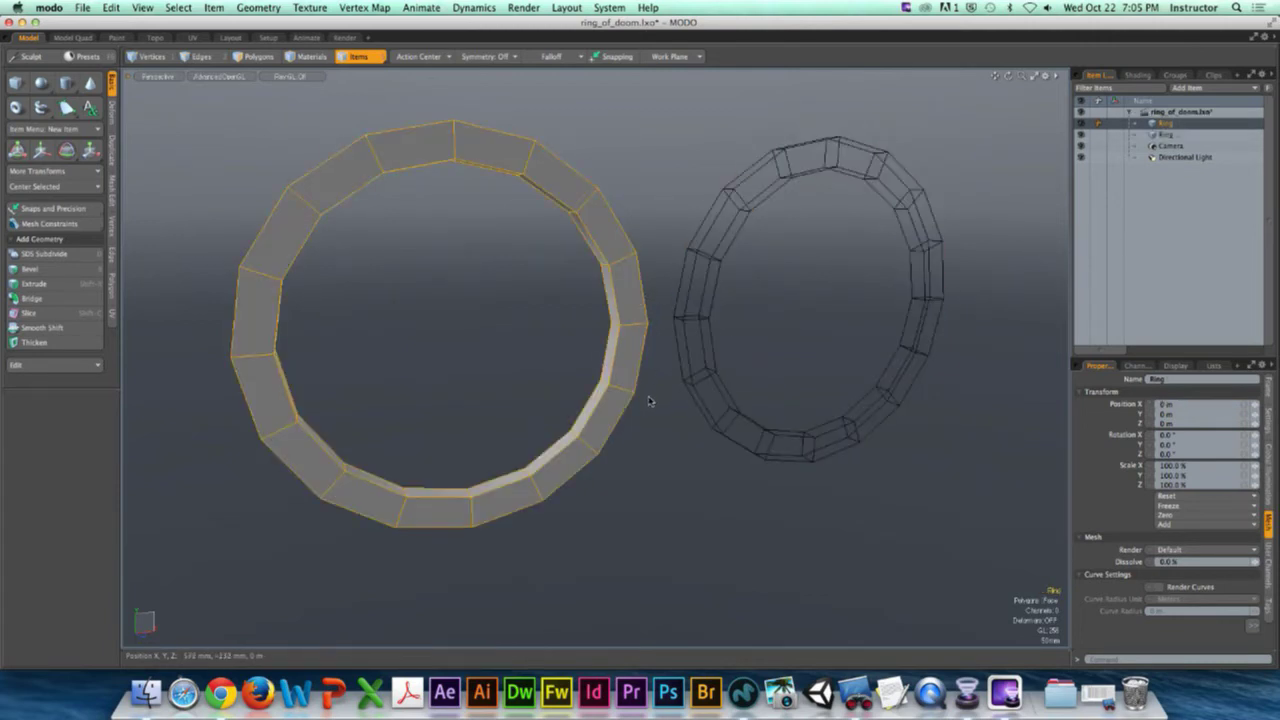
click(692, 365)
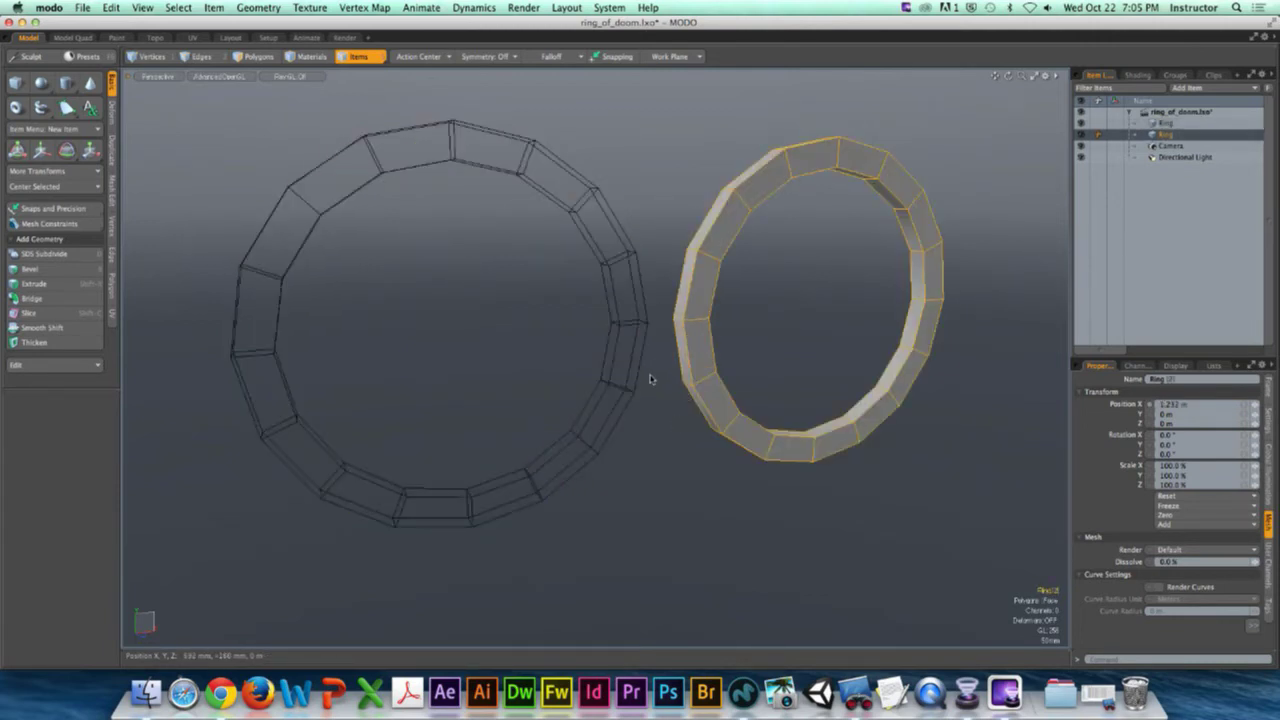
click(643, 380)
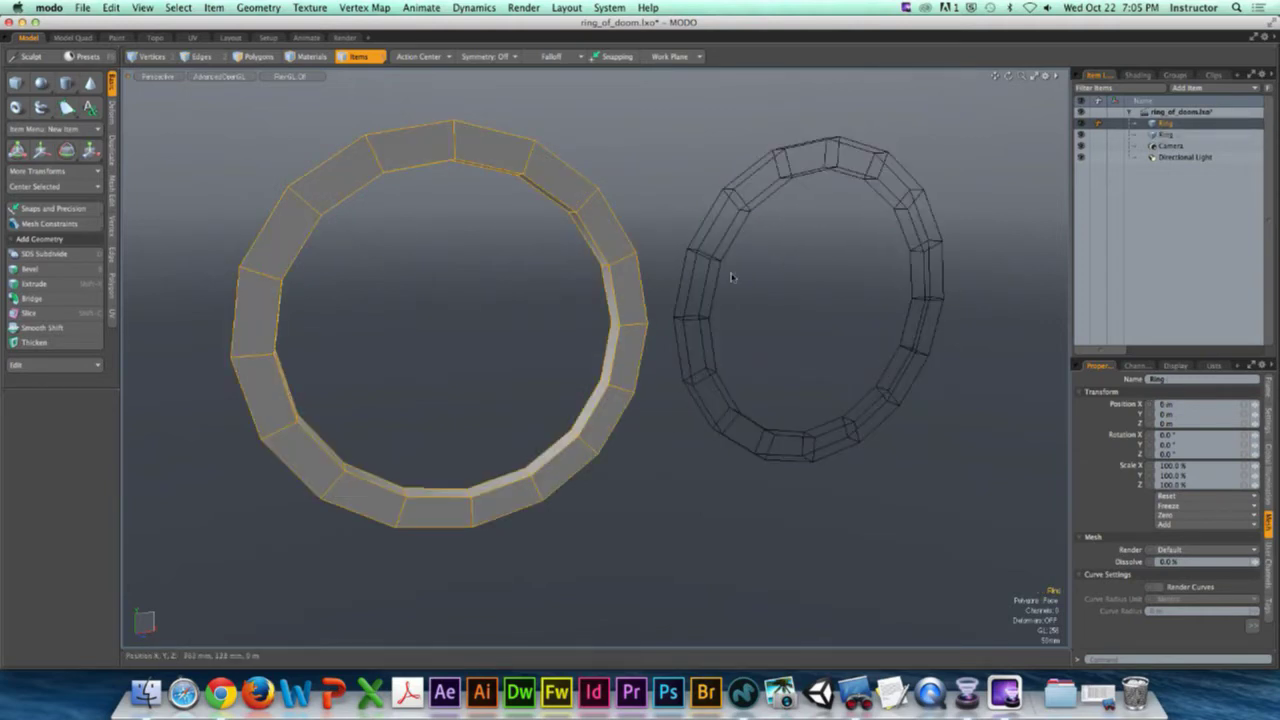
Step: Set the viewport shading style of inactive meshes to Reflection and view both rings from another angle
key(o)
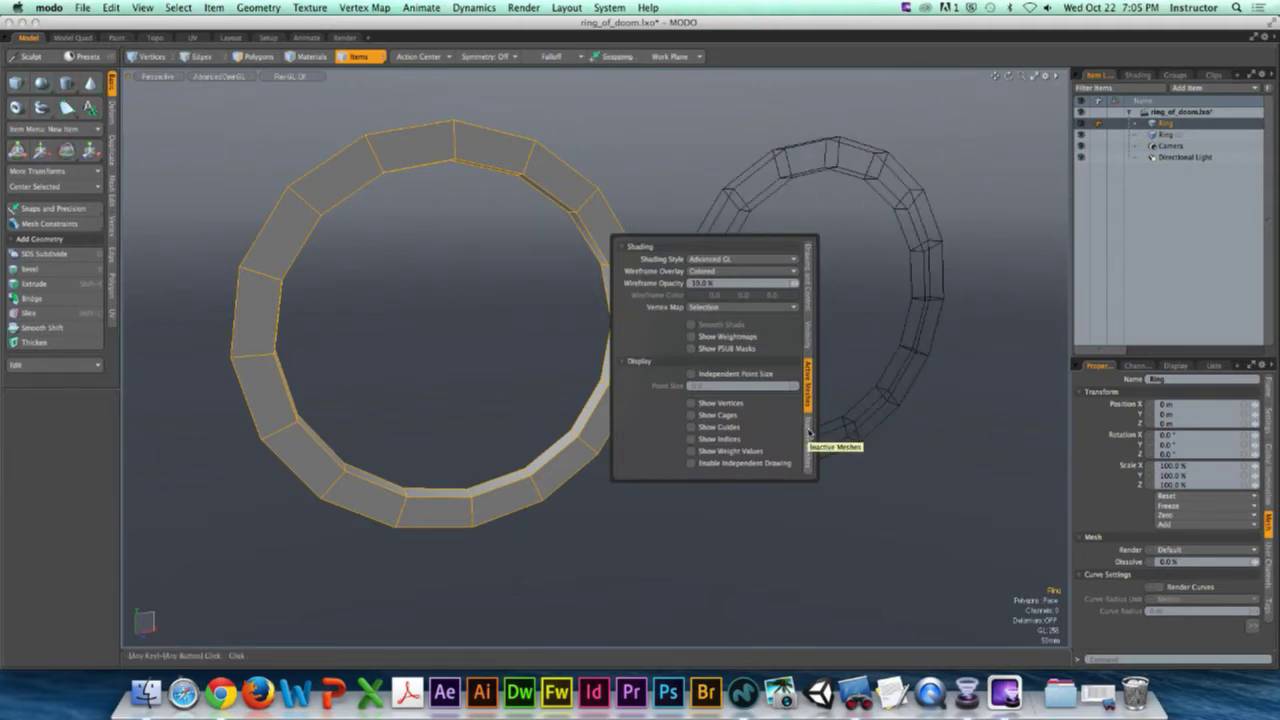
click(810, 432)
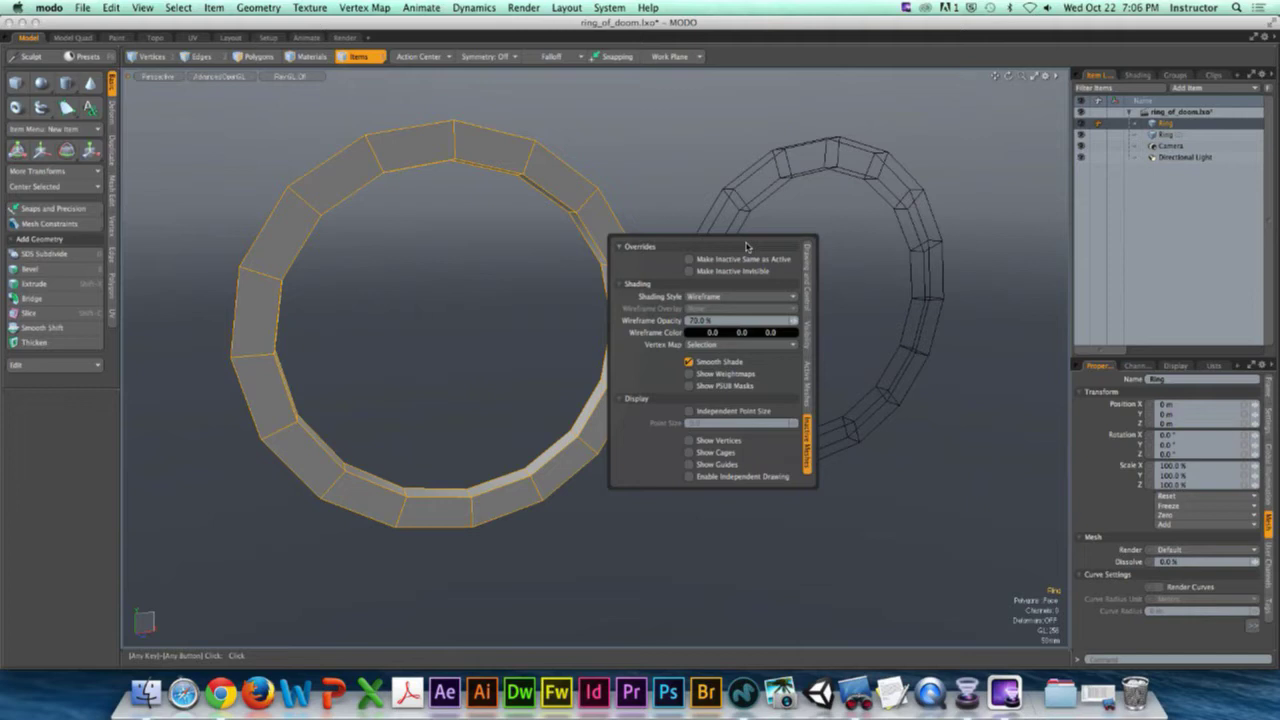
click(744, 296)
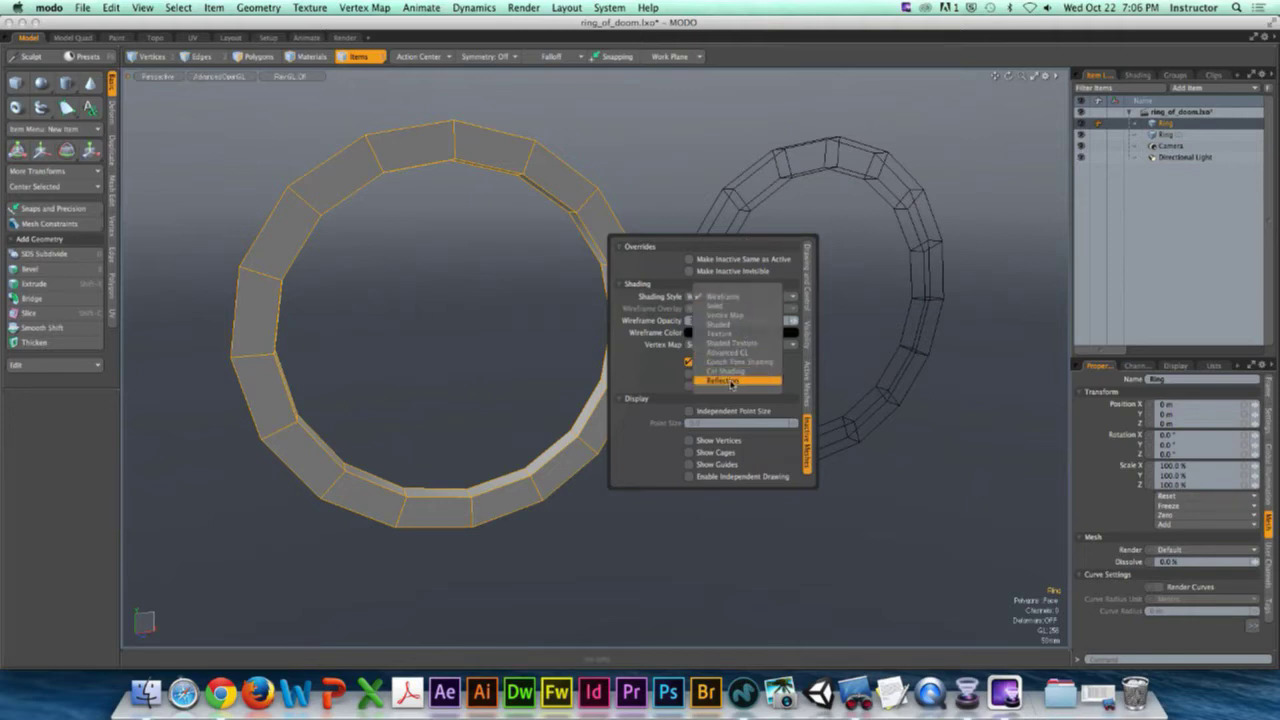
key(Escape)
click(843, 363)
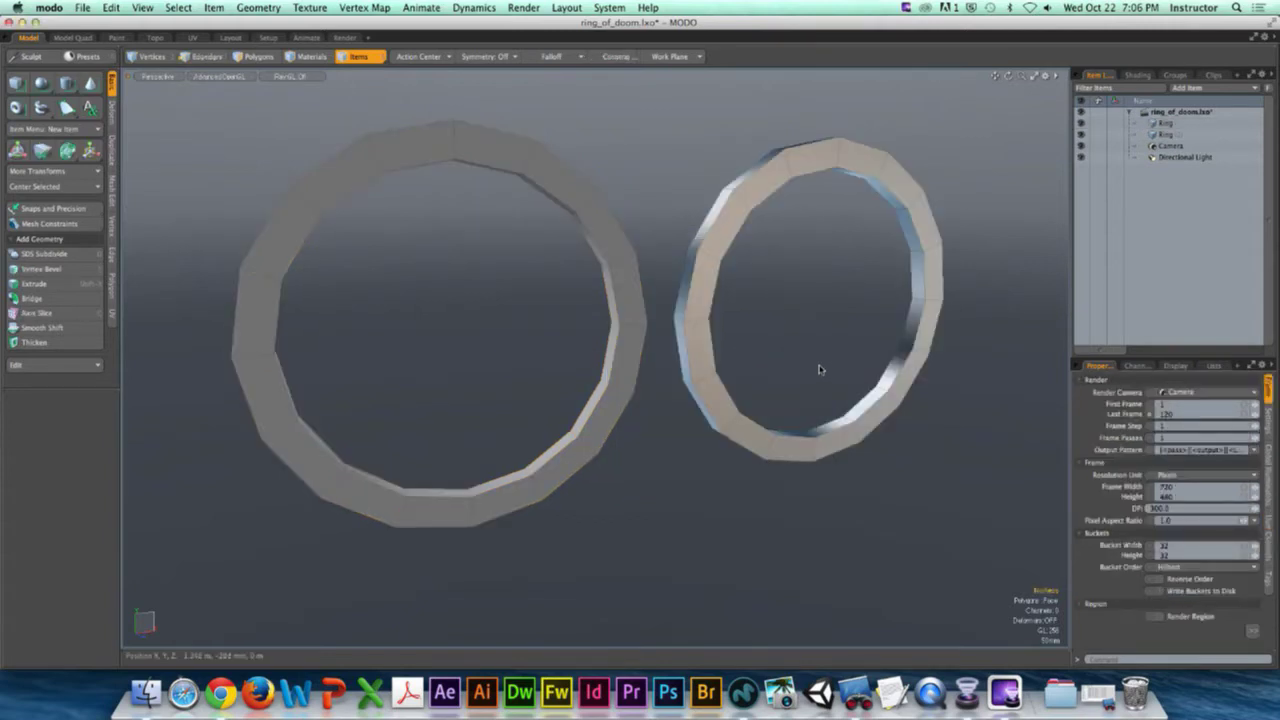
alt+drag(640, 262, 573, 218)
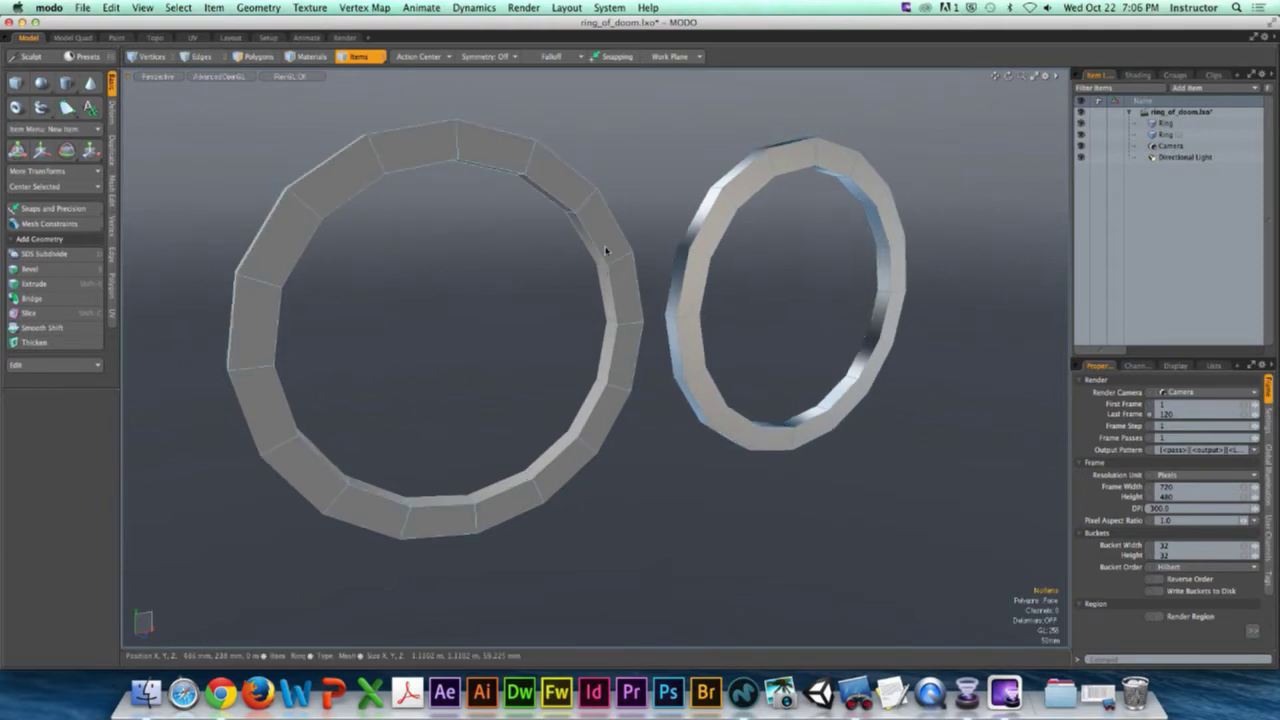
click(623, 375)
click(771, 337)
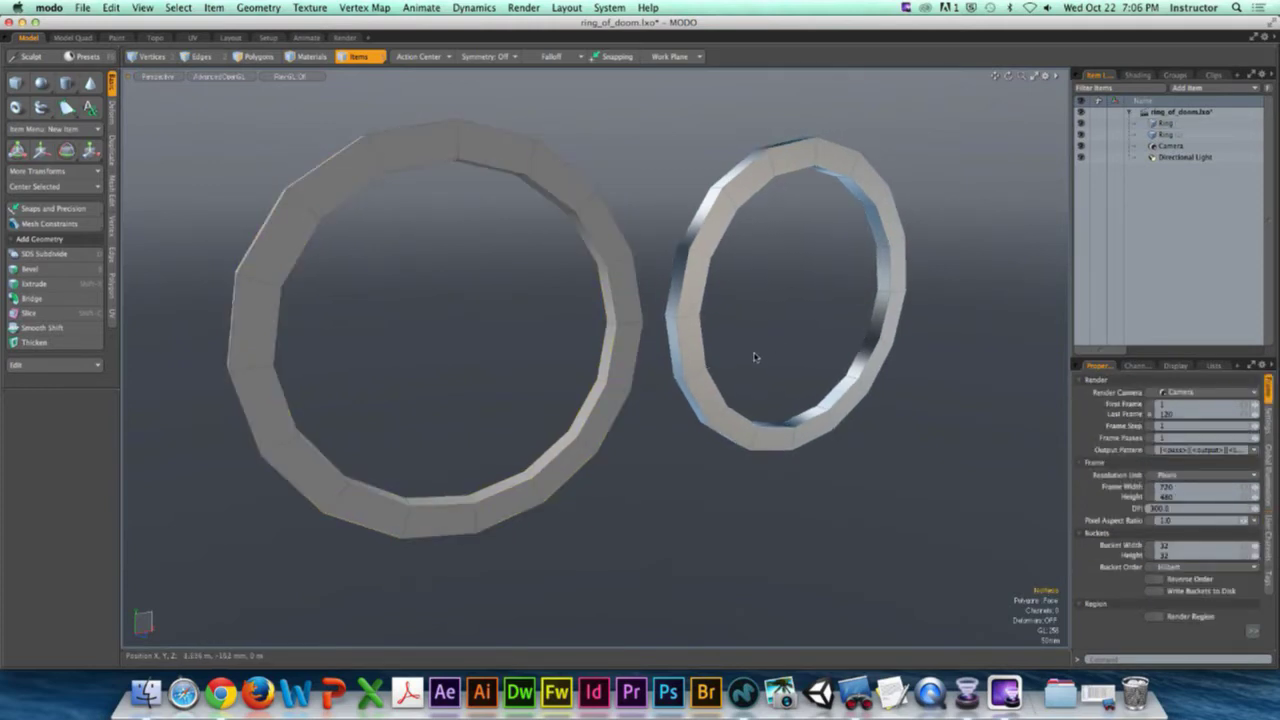
Step: Set the shading style of inactive meshes back to Wireframe
key(o)
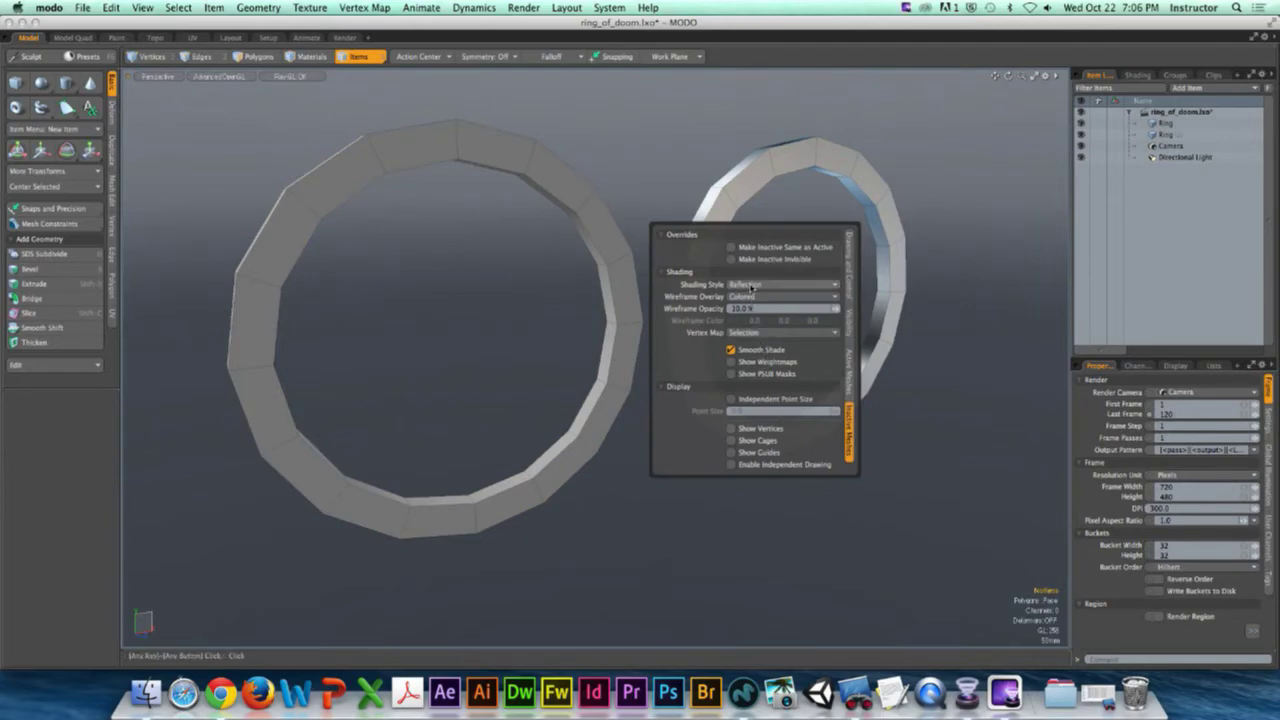
click(752, 285)
click(742, 197)
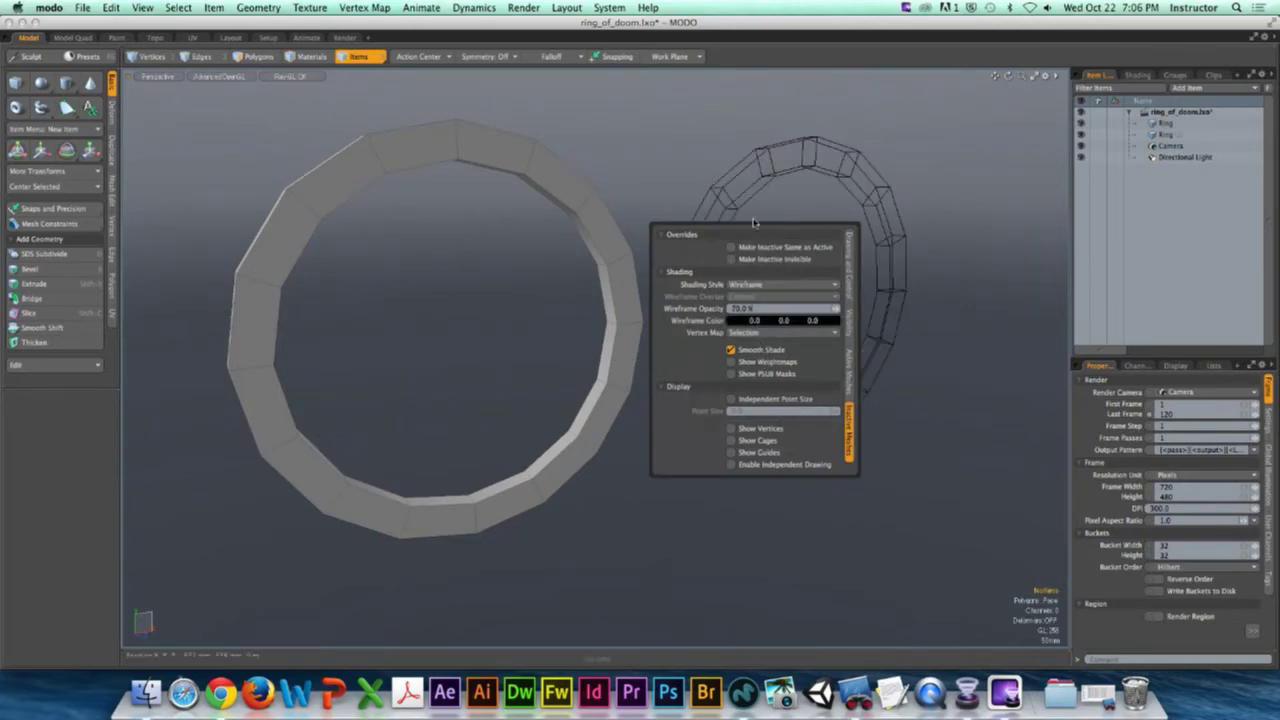
alt+drag(829, 206, 800, 253)
alt+drag(709, 287, 679, 279)
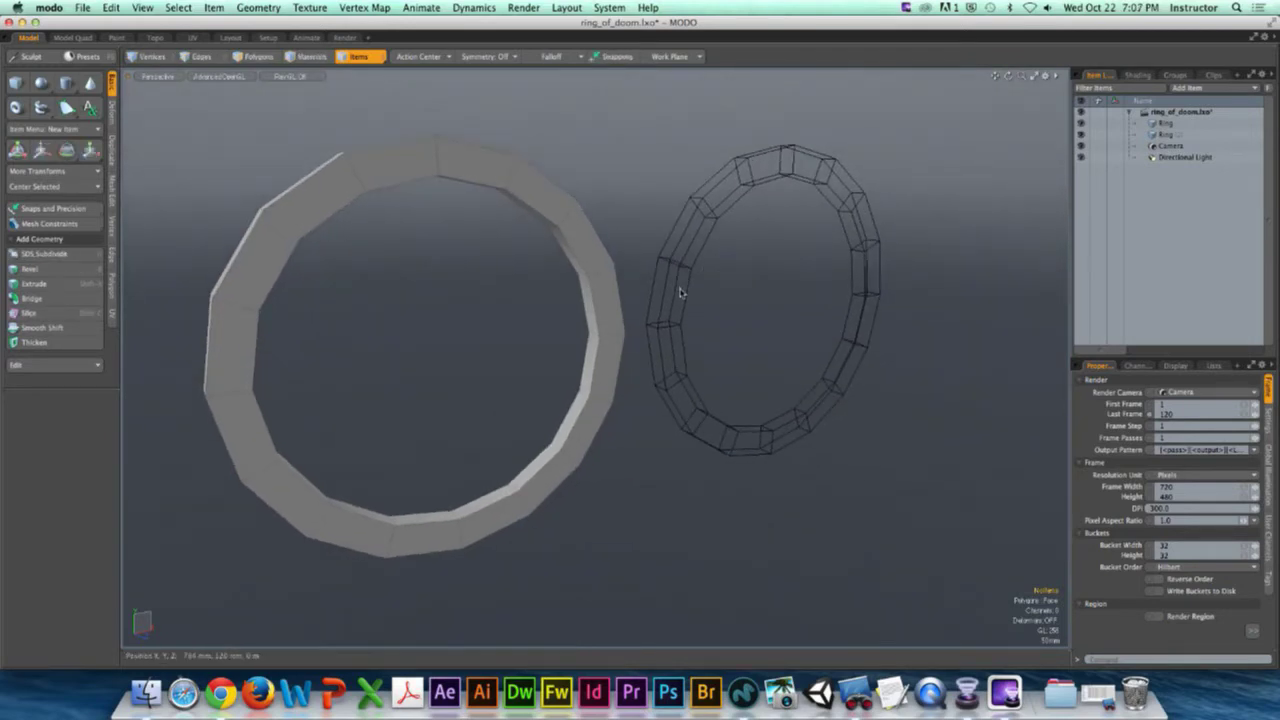
click(681, 292)
Step: Turn on Make Inactive Same as Active in the viewport display options and select the original ring
key(o)
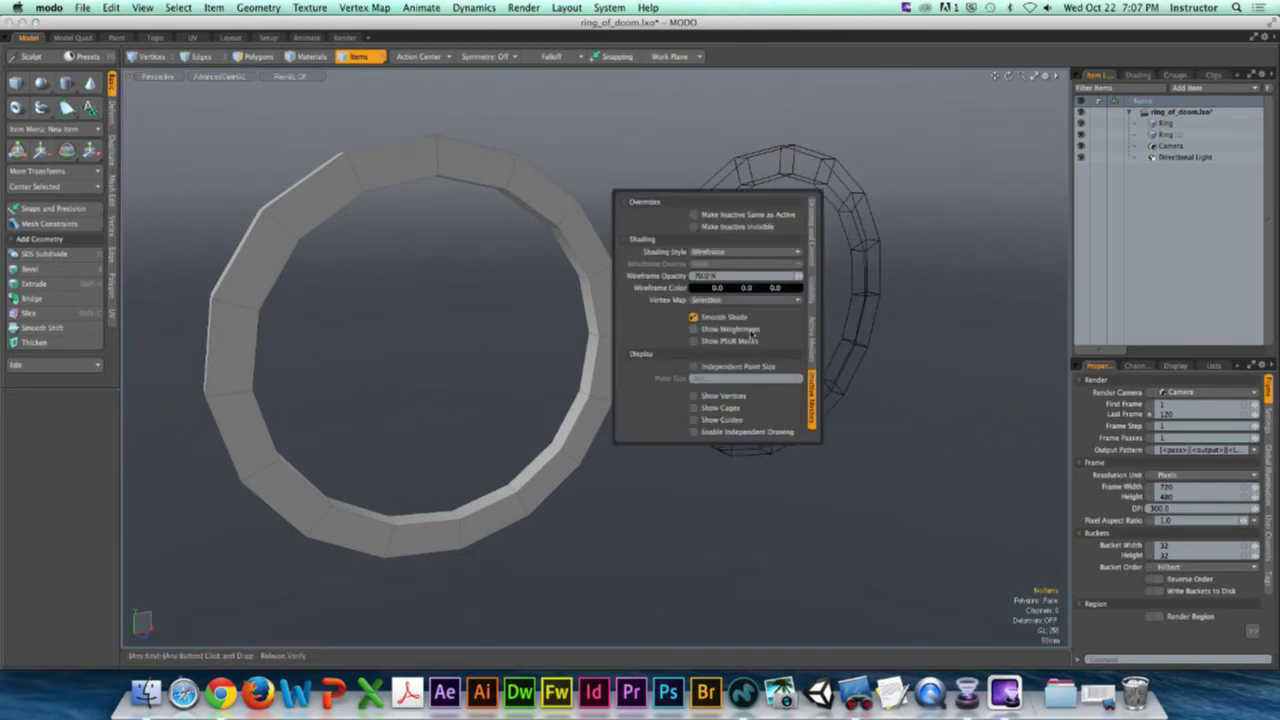
key(ctrl)
click(737, 216)
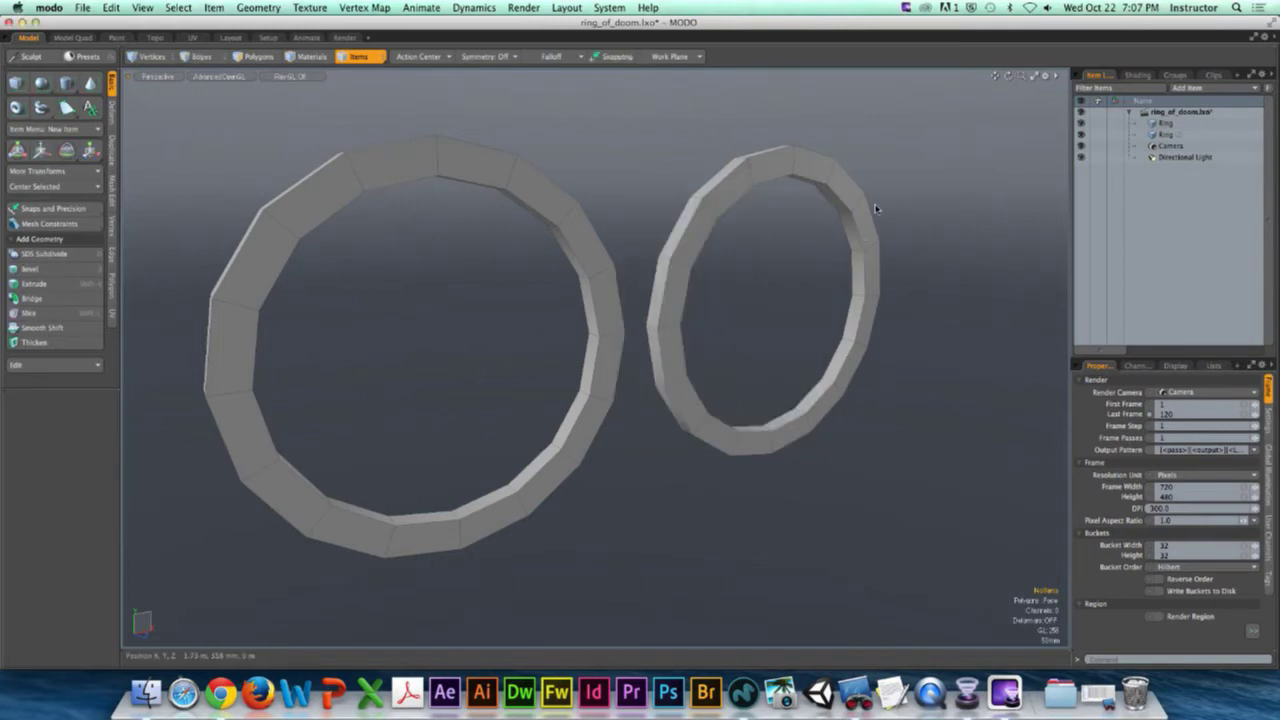
click(588, 266)
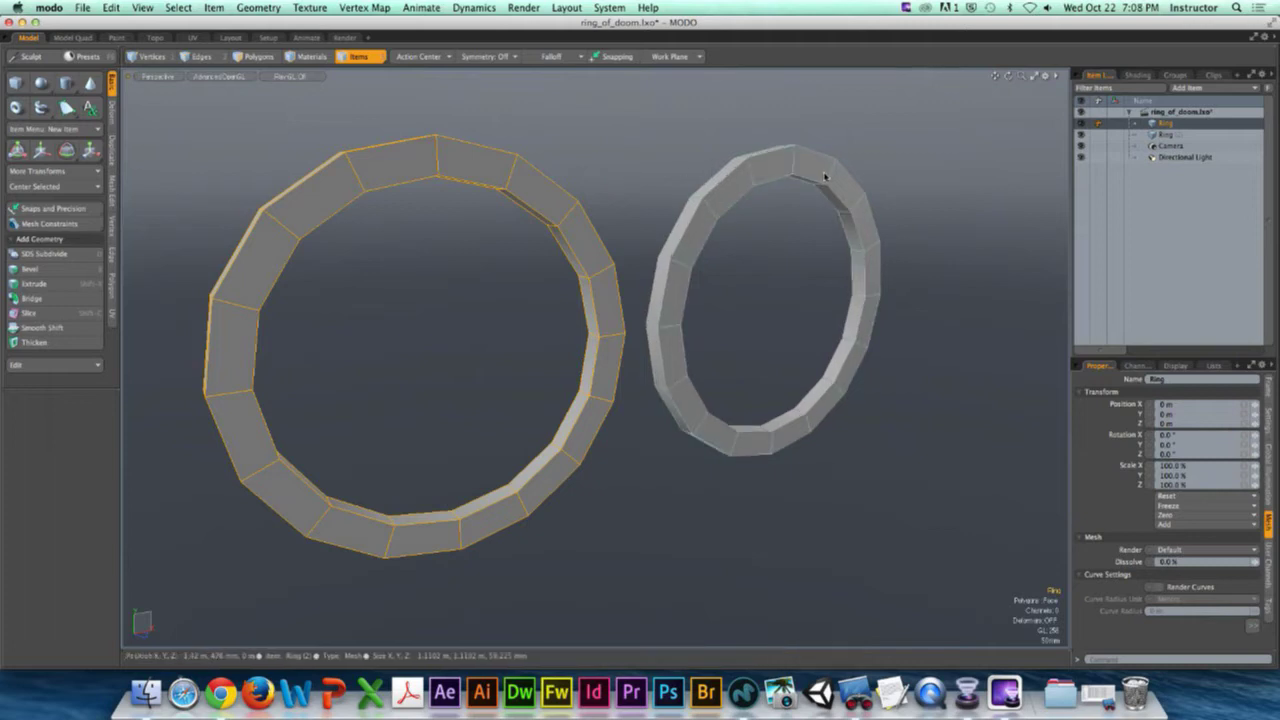
Step: Replace the Make Inactive Same as Active override with Make Inactive Invisible, and reselect the original ring
key(o)
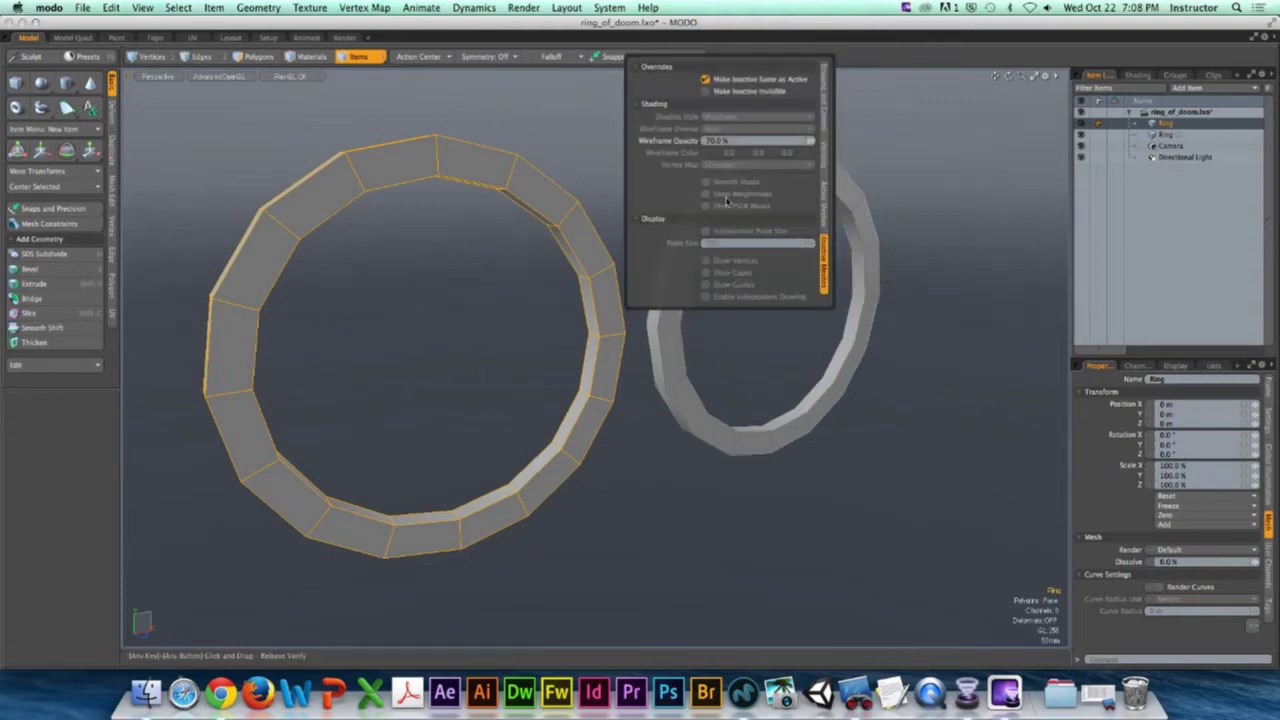
click(746, 79)
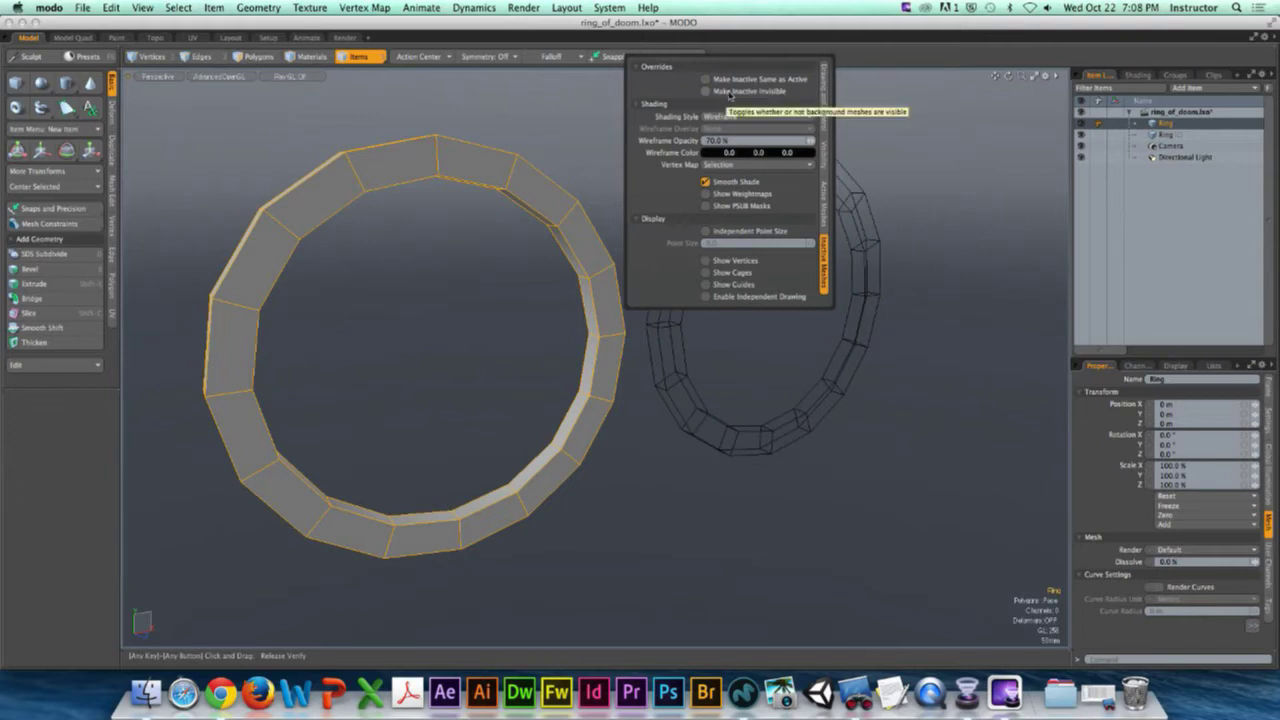
click(728, 92)
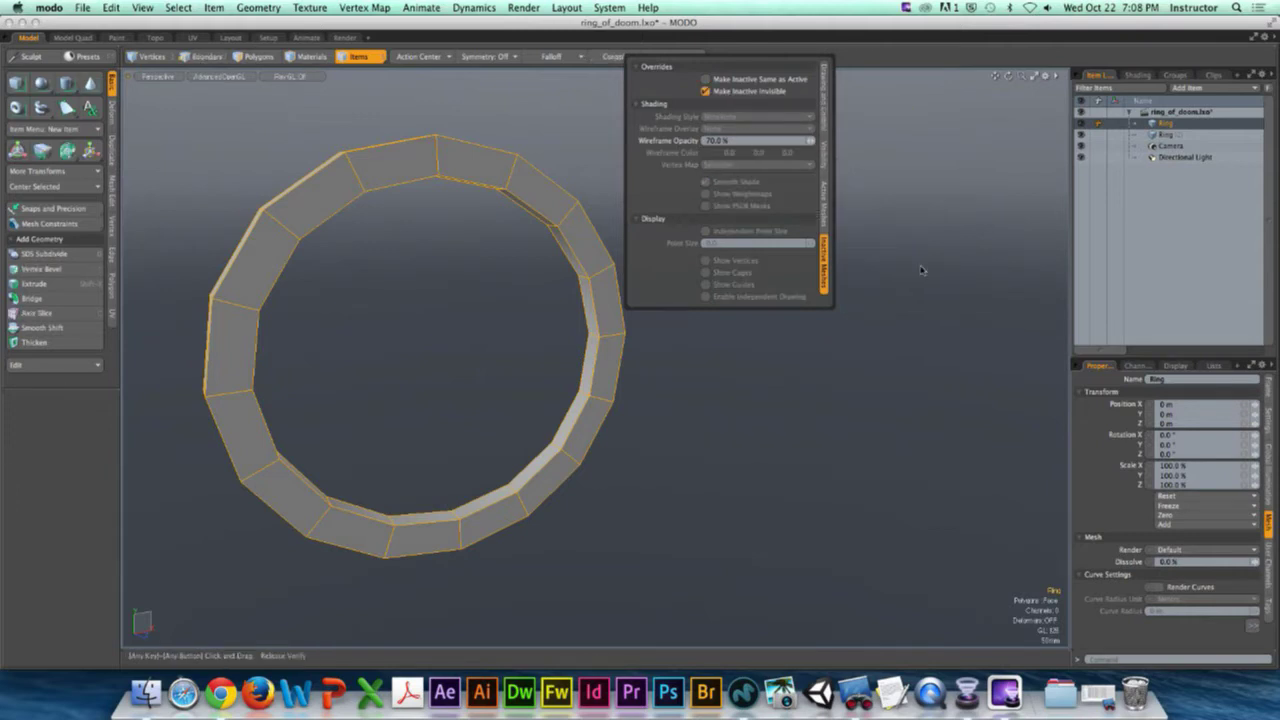
click(937, 263)
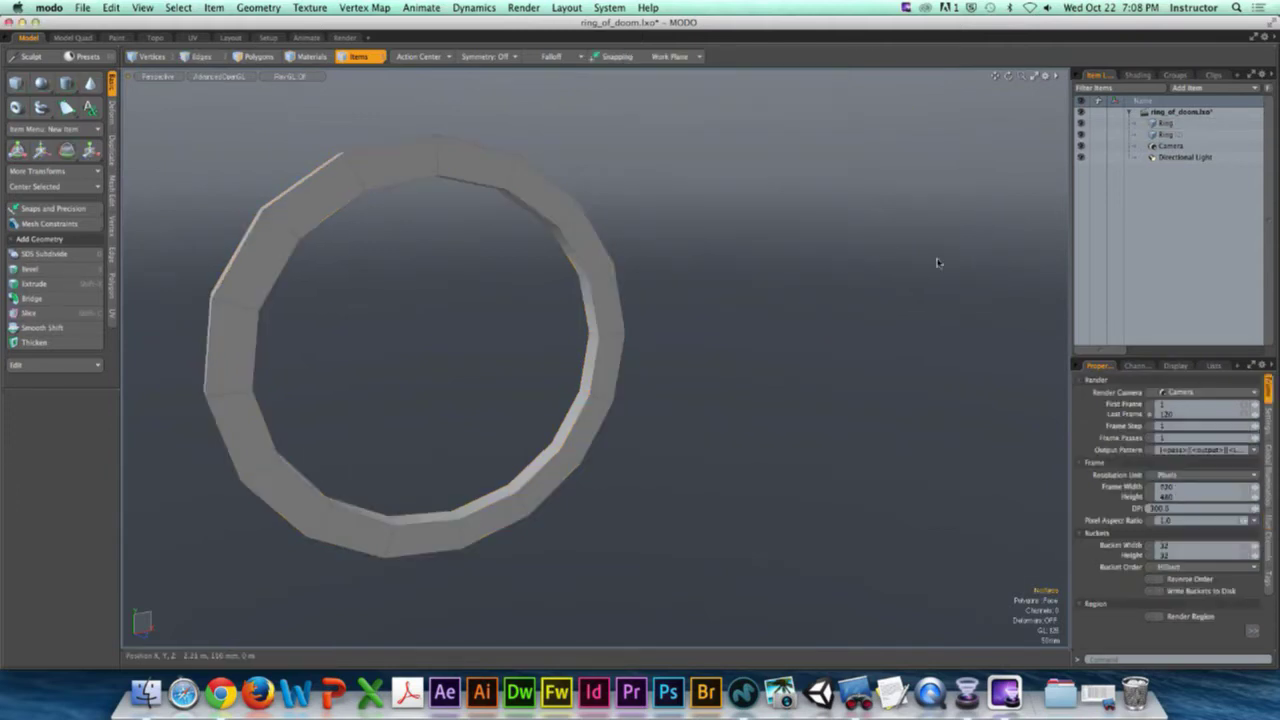
click(608, 285)
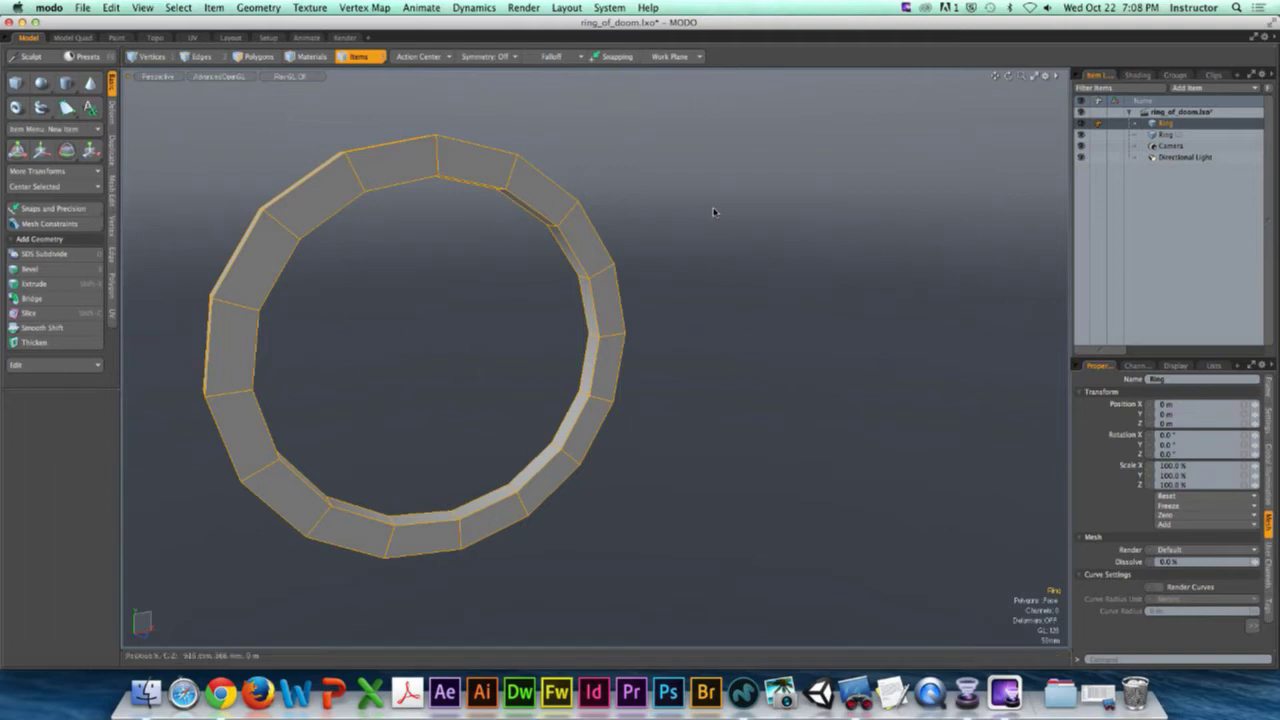
Step: Turn off Make Inactive Invisible and select the original ring with both rings in view
key(o)
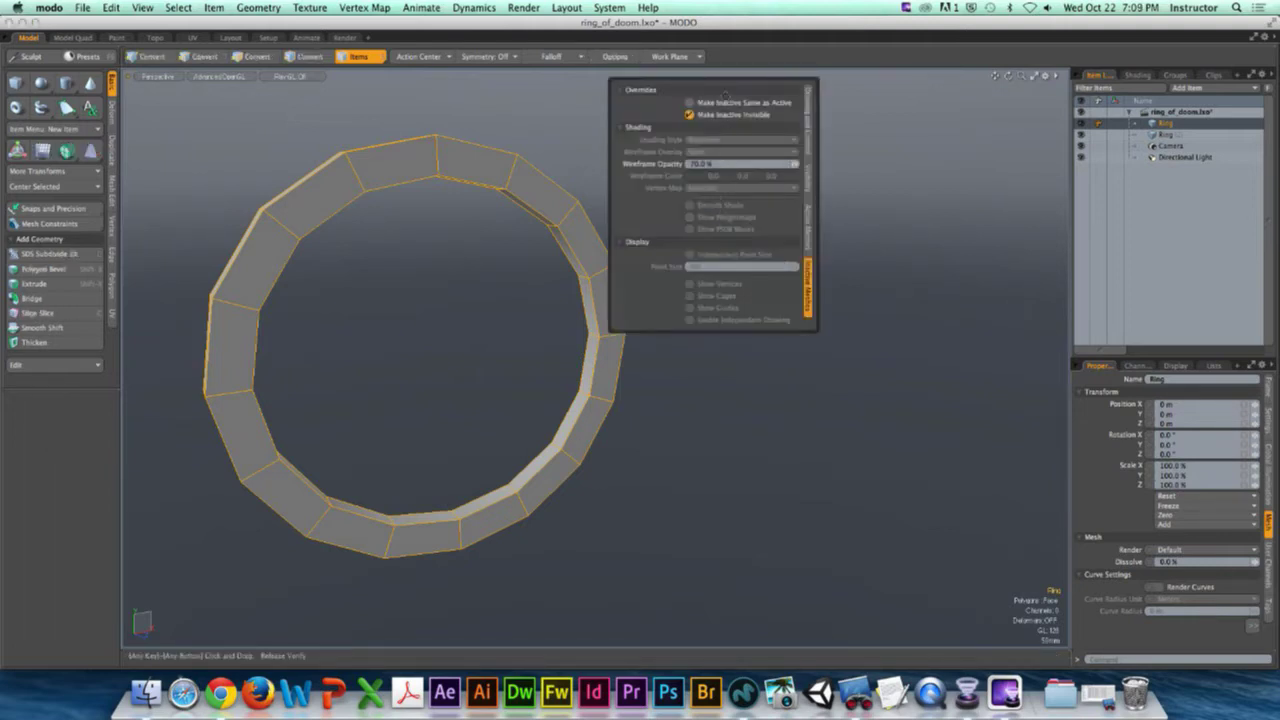
click(689, 114)
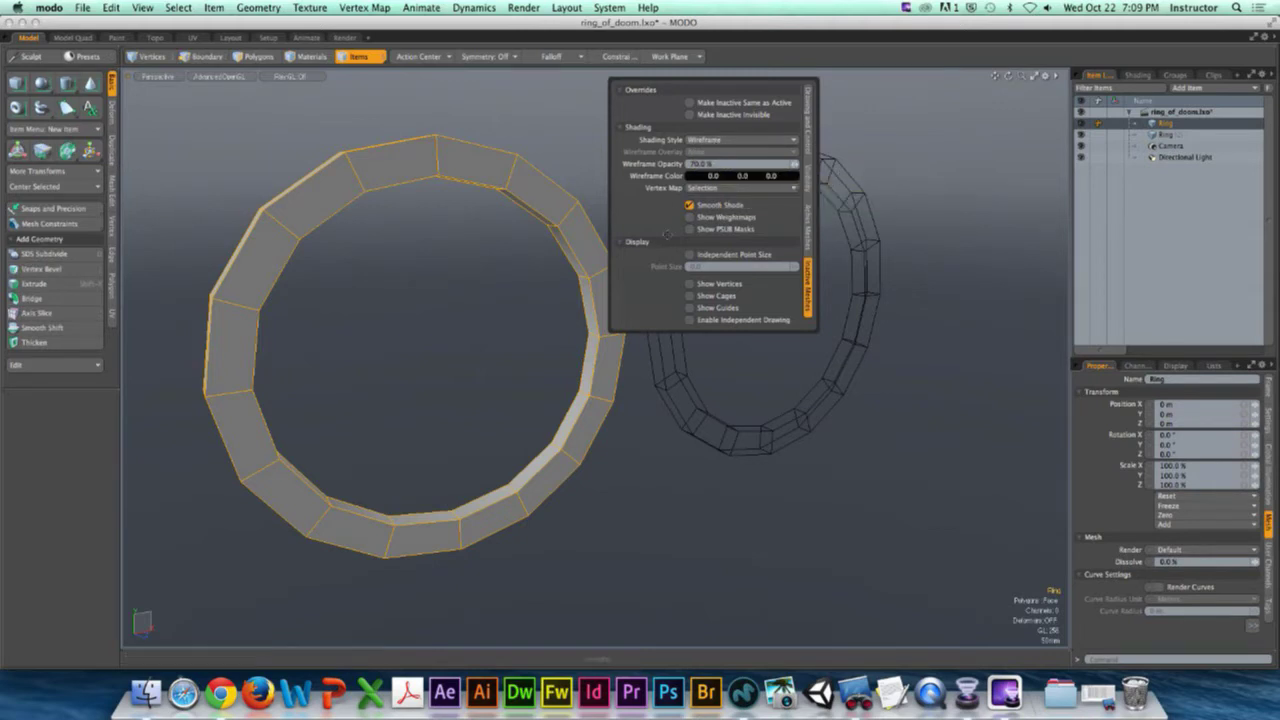
click(855, 193)
alt+drag(855, 193, 759, 231)
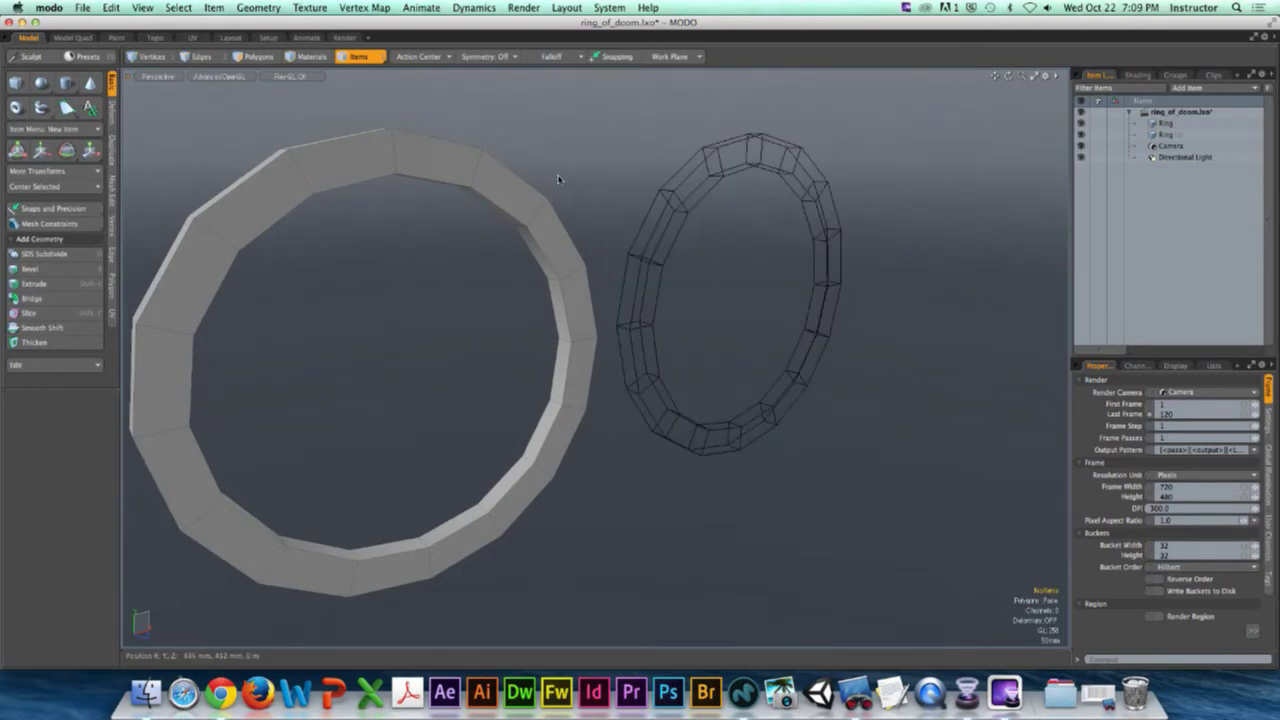
alt+shift+drag(561, 180, 589, 170)
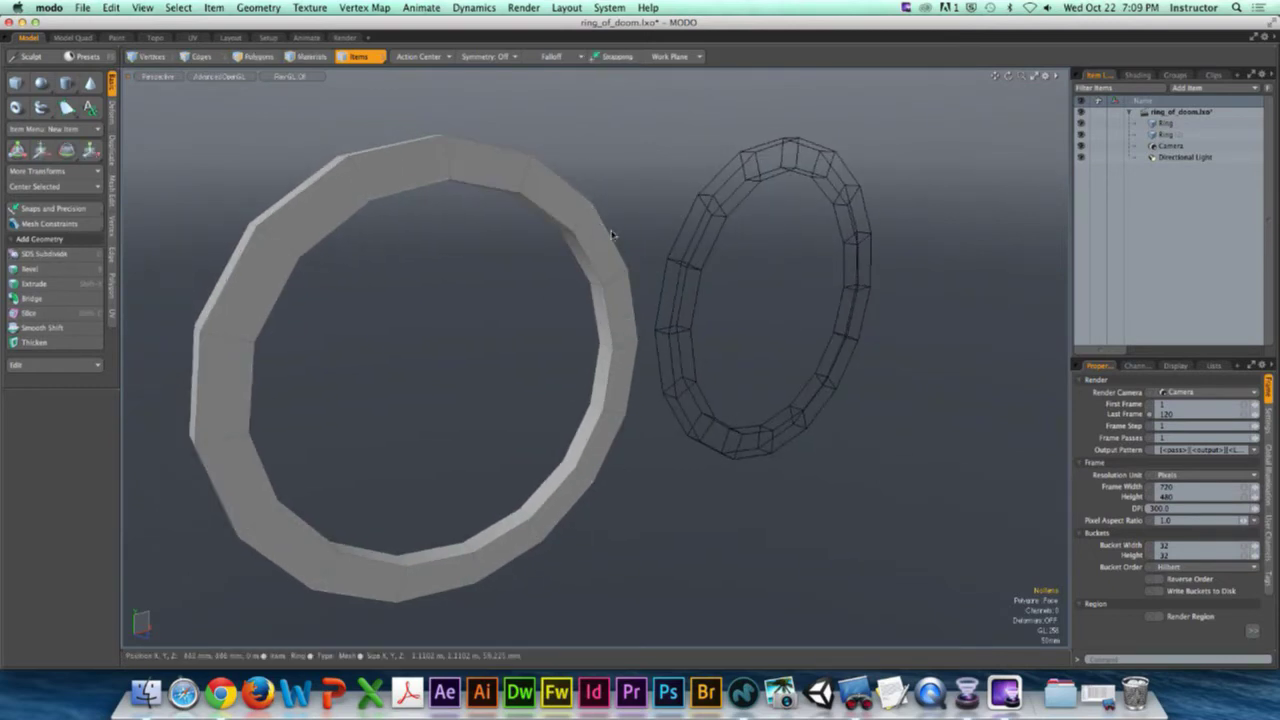
click(592, 218)
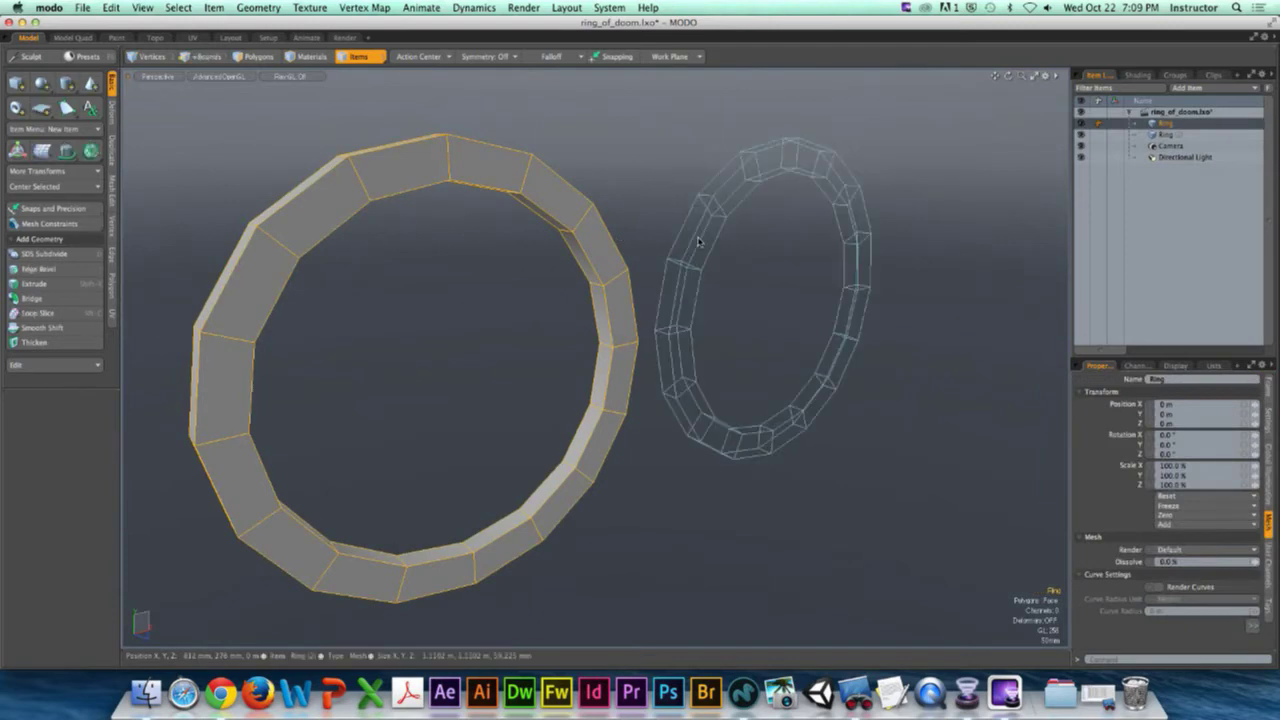
Step: Add the duplicate ring to the selection beside the original in the viewport, and clear the selection
shift+click(697, 241)
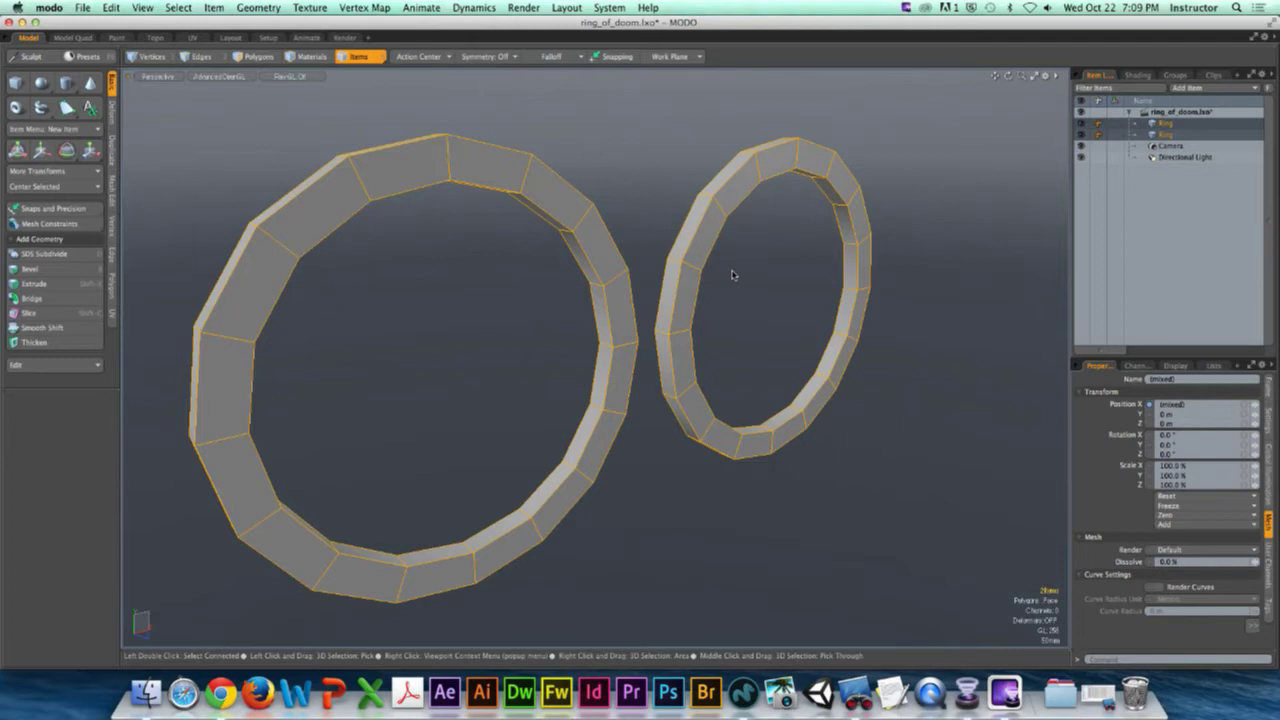
click(769, 242)
scroll(700, 252, down, 5)
alt+drag(770, 242, 614, 260)
Step: Duplicate the second ring and move the copy along X to 2.477 m, then clear the selection
click(1164, 135)
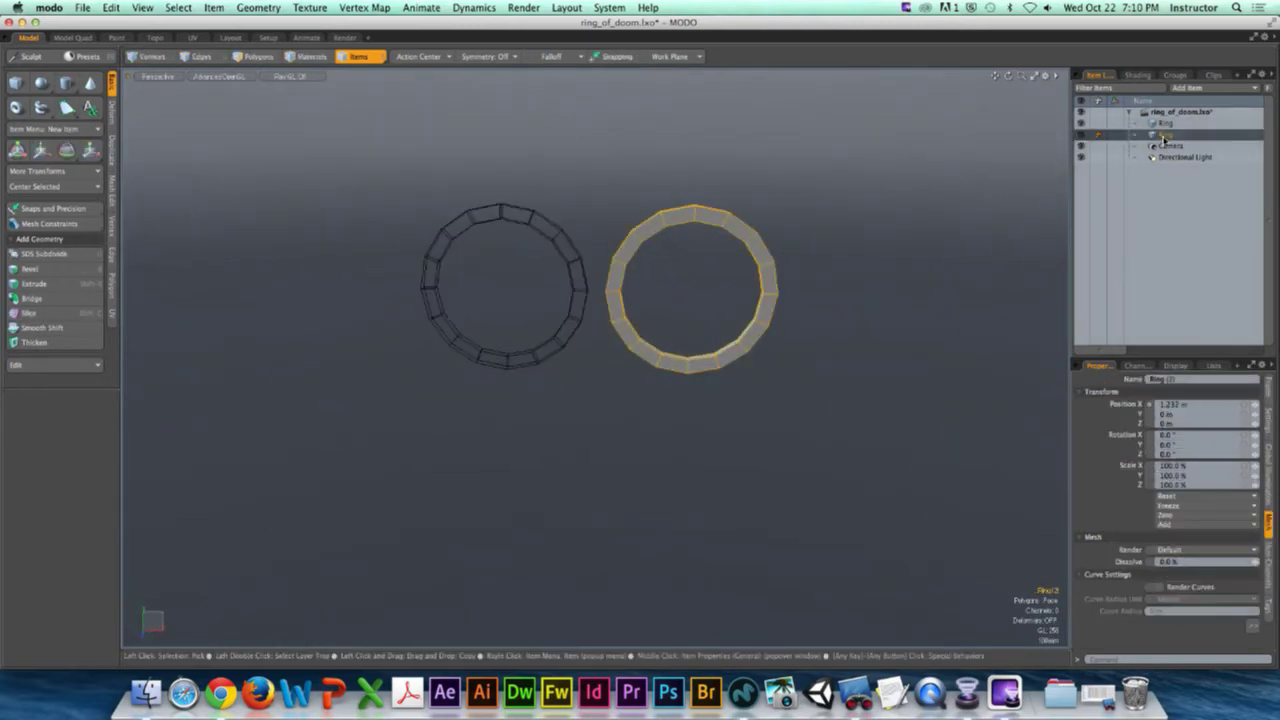
right_click(1164, 137)
click(1120, 354)
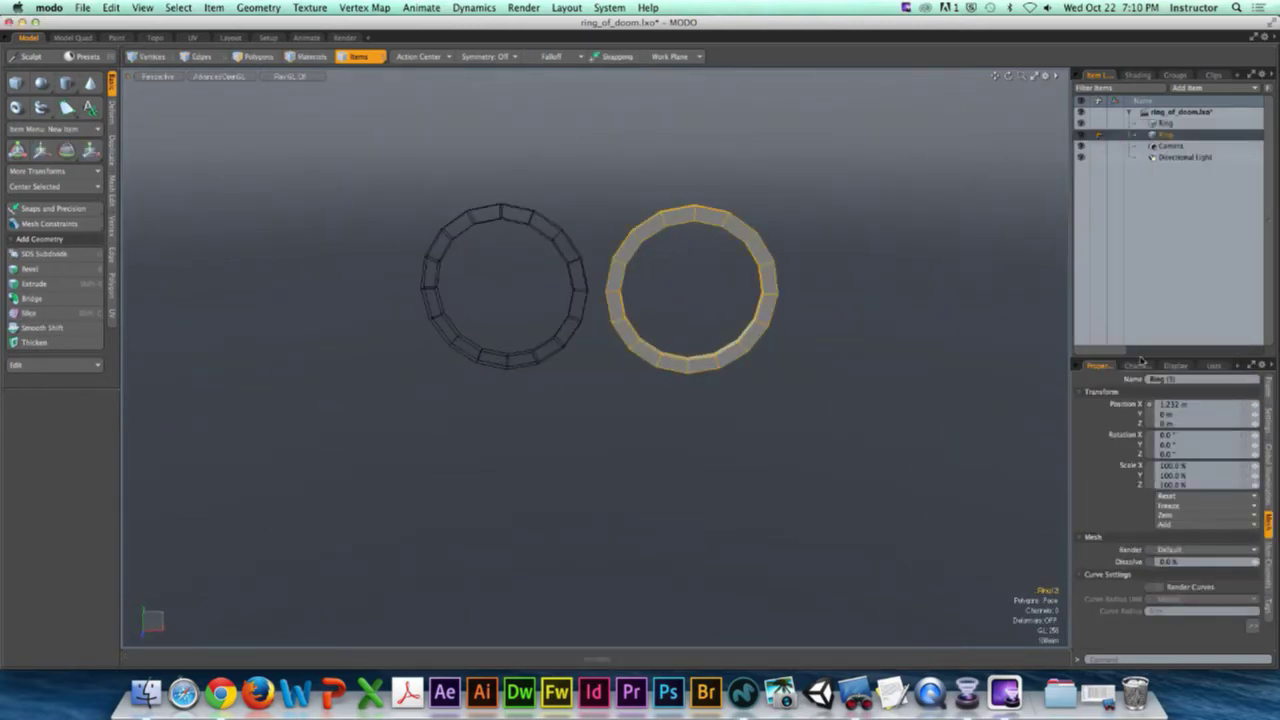
key(w)
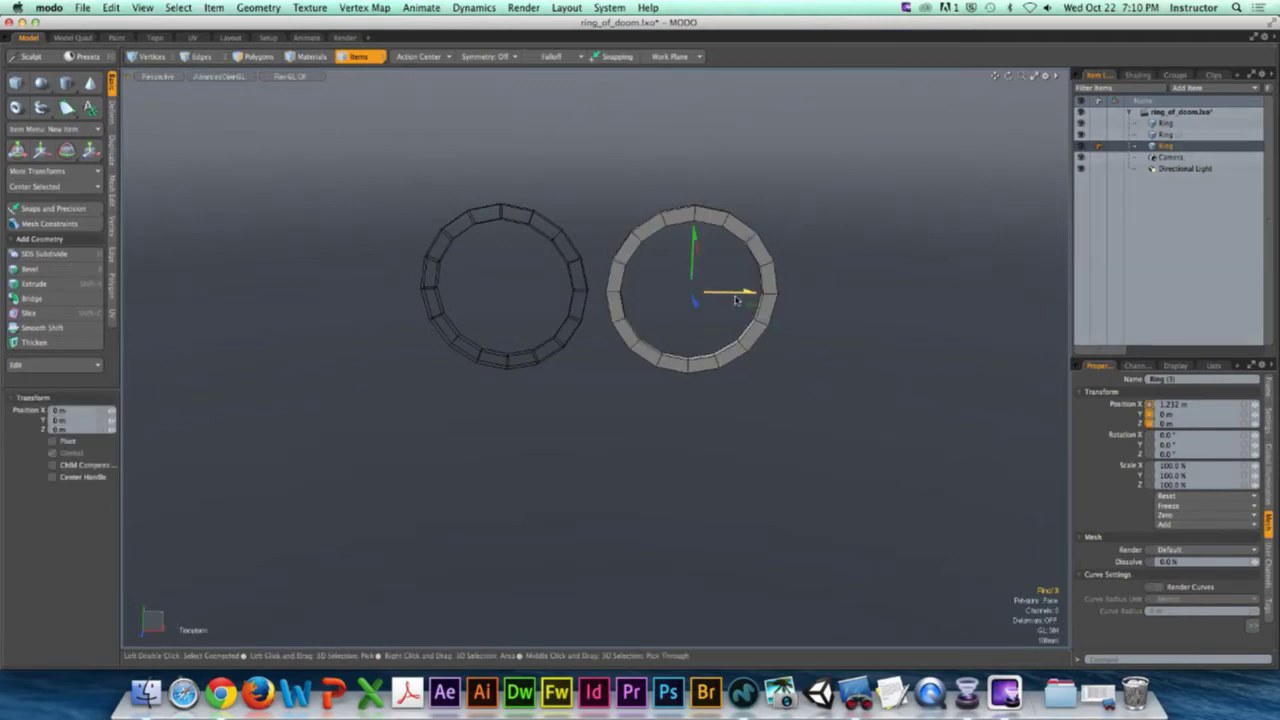
drag(742, 296, 943, 294)
click(766, 223)
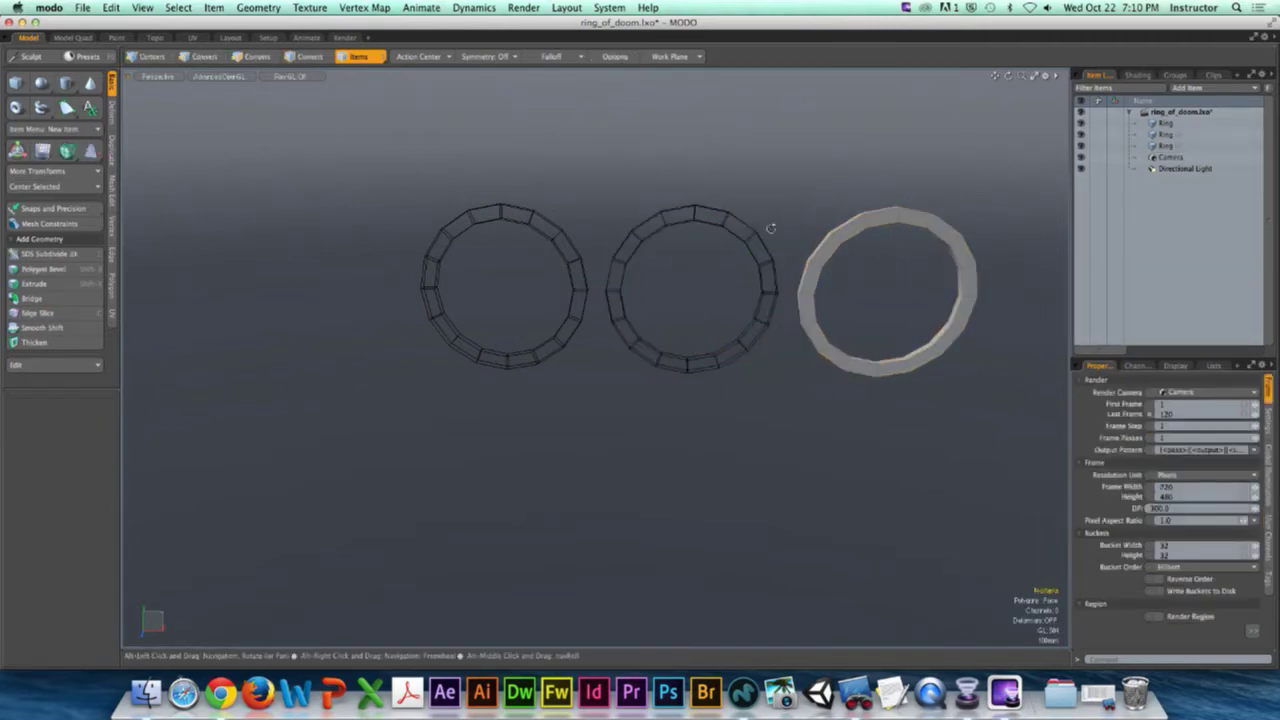
Step: Select all three rings together, starting with the first ring item, and clear the selection
alt+drag(766, 223, 690, 290)
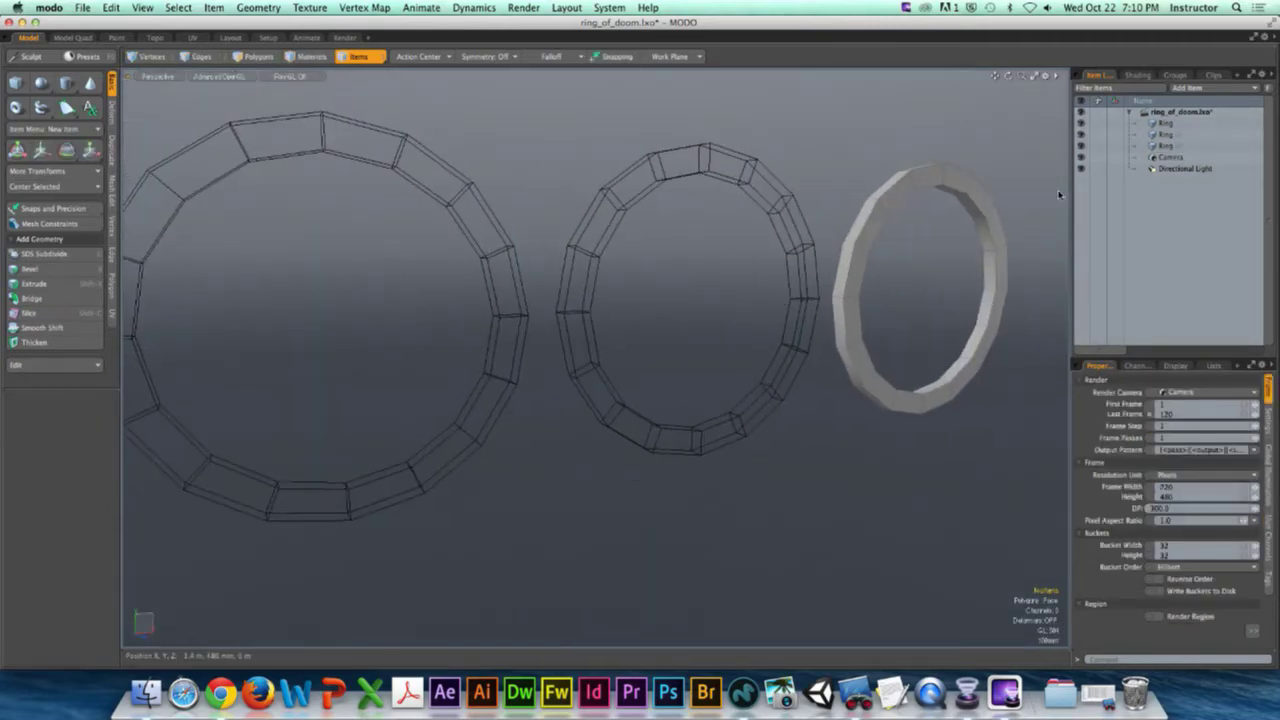
click(1170, 126)
shift+click(694, 180)
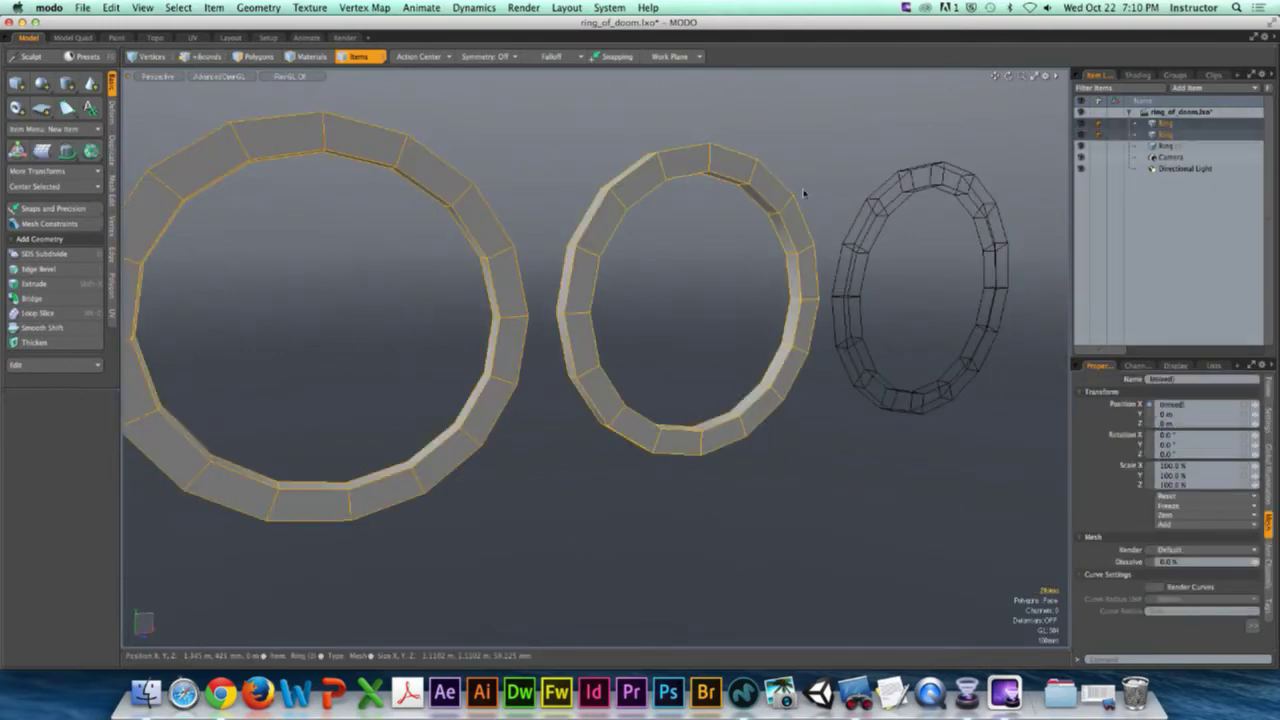
shift+click(880, 197)
key(shift+a)
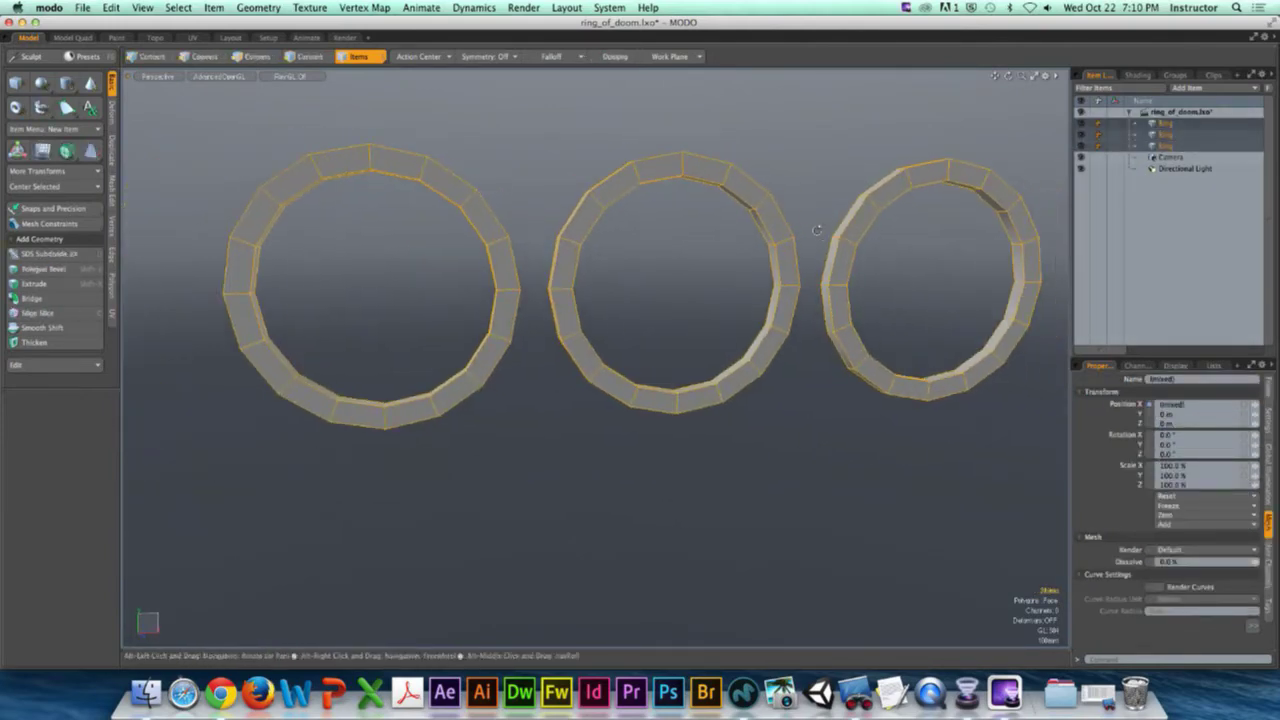
click(763, 149)
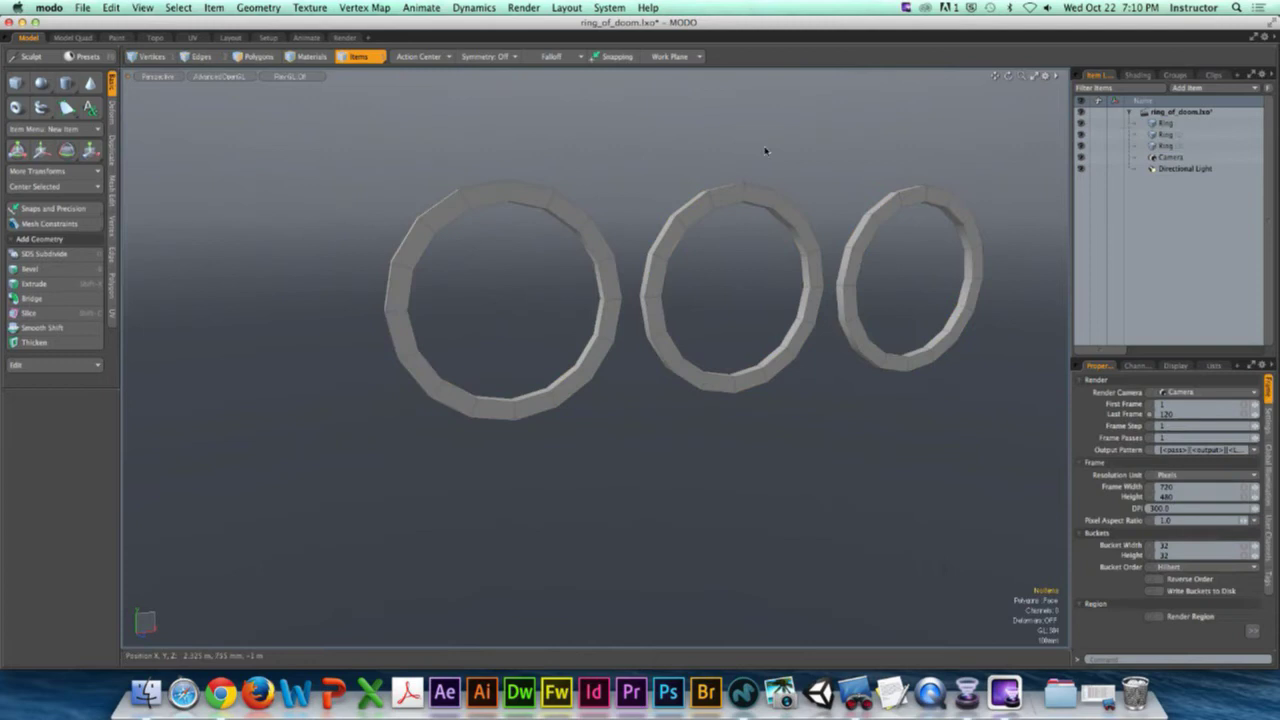
Step: Select only the first and third rings in the viewport, skipping the middle ring
click(551, 198)
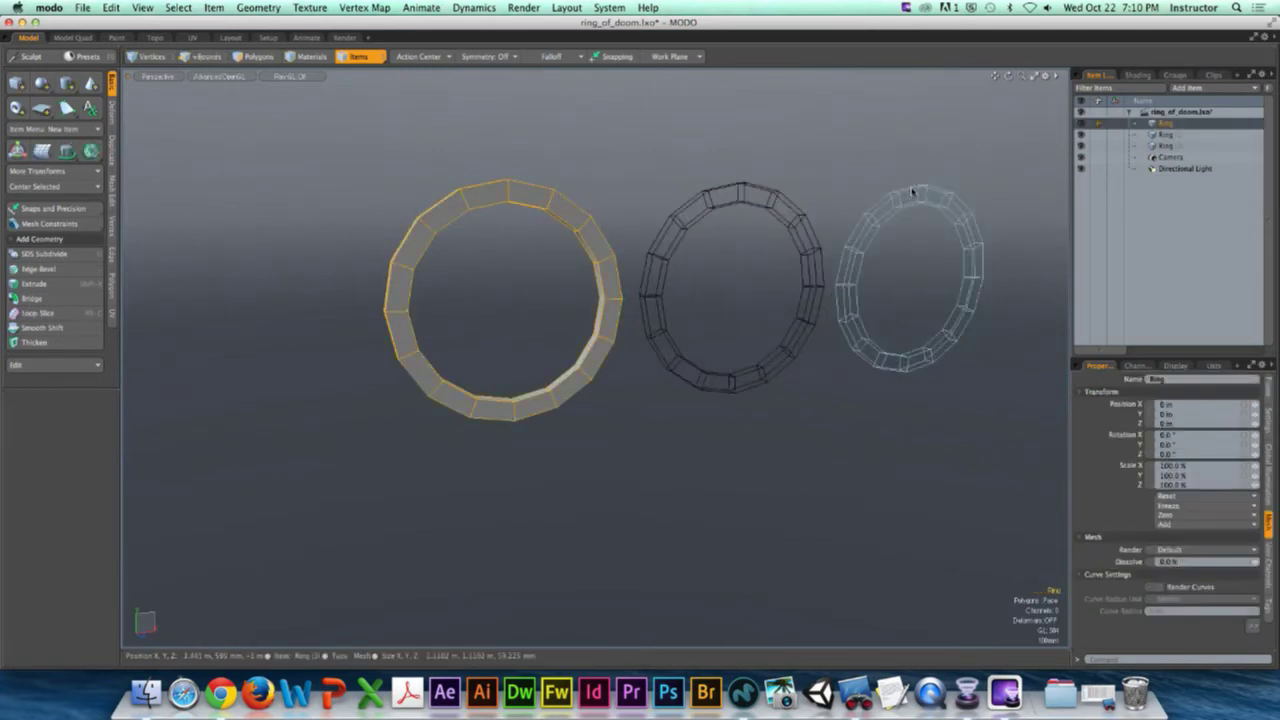
shift+click(918, 233)
key(shift+a)
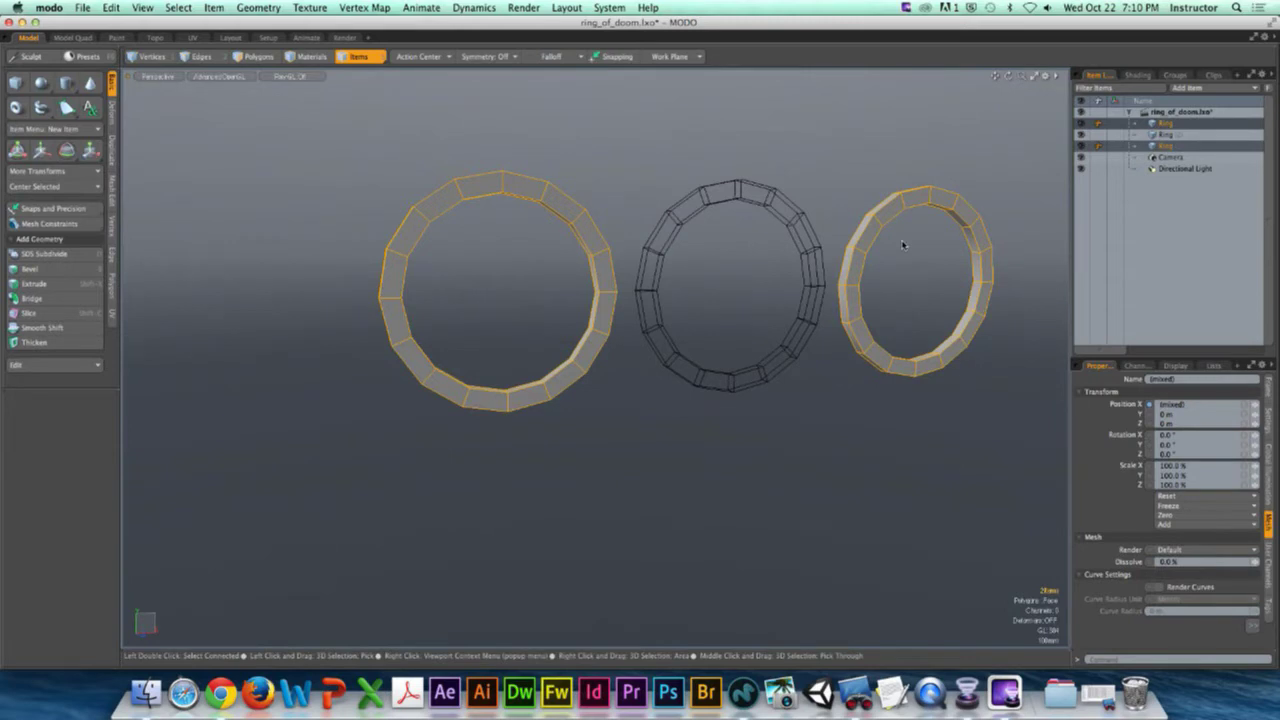
alt+drag(799, 196, 694, 223)
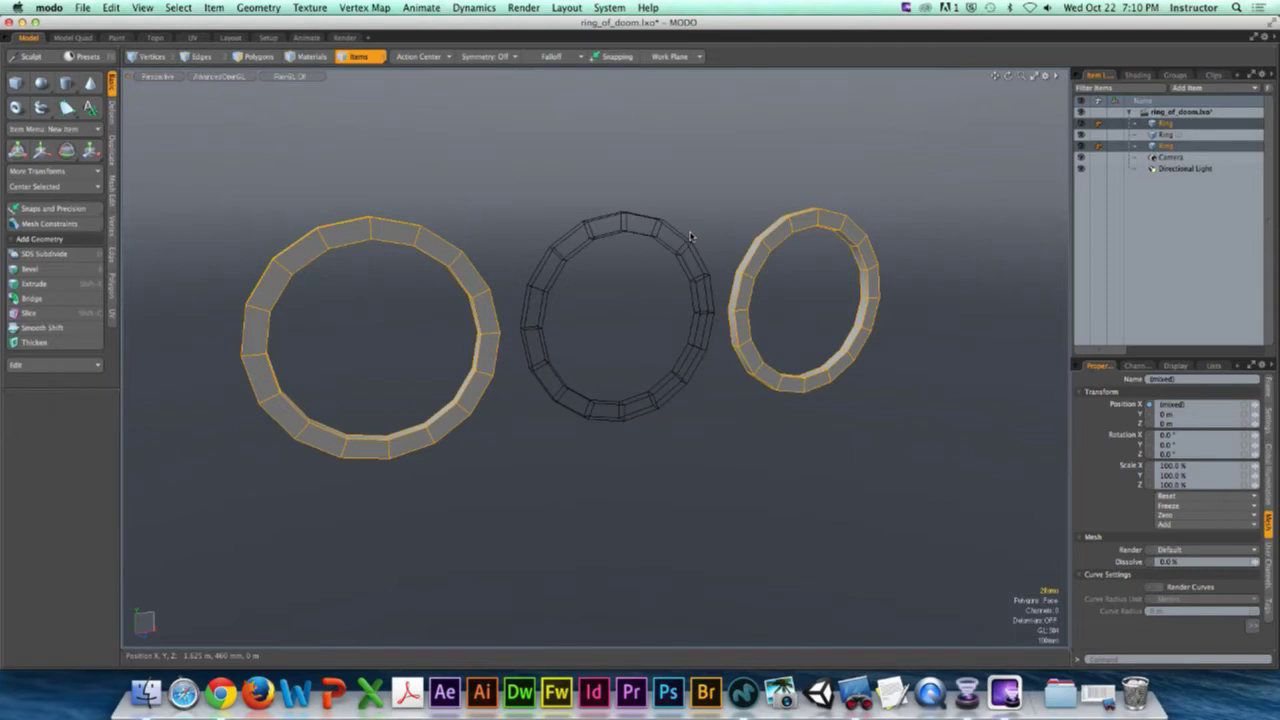
Step: Select the range from the first to the third ring in the item list
key(ctrl)
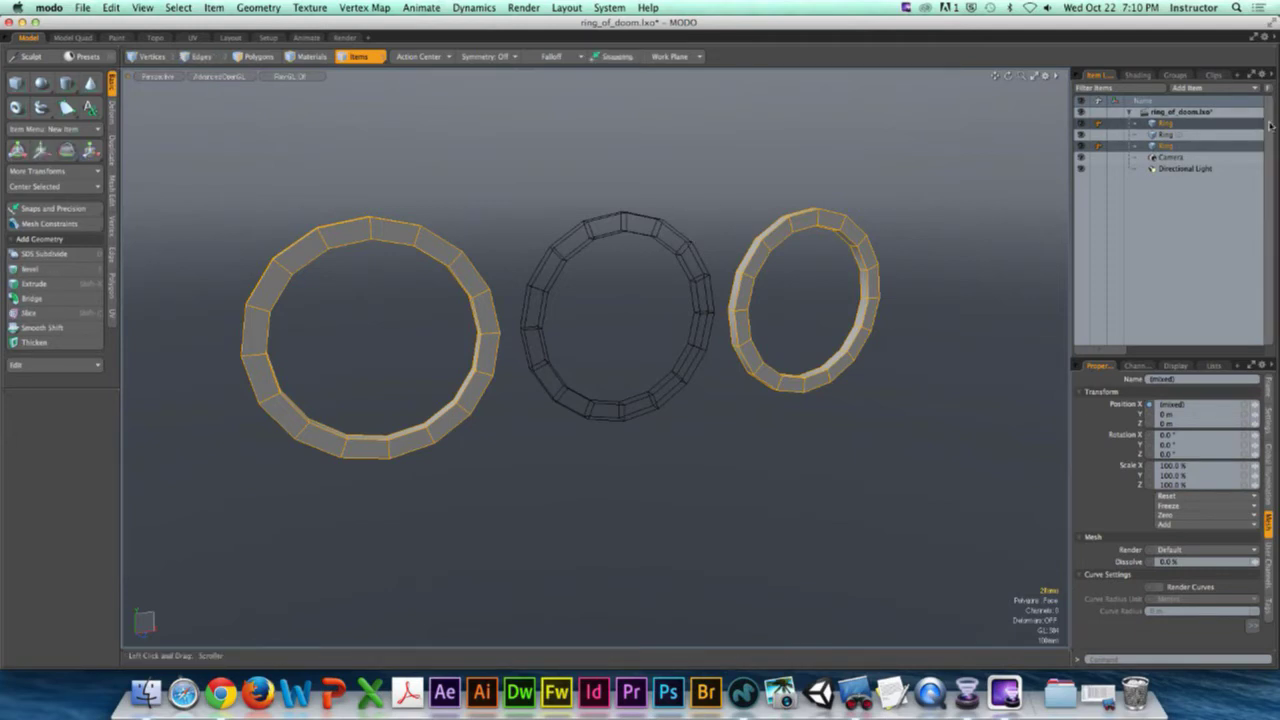
click(1164, 124)
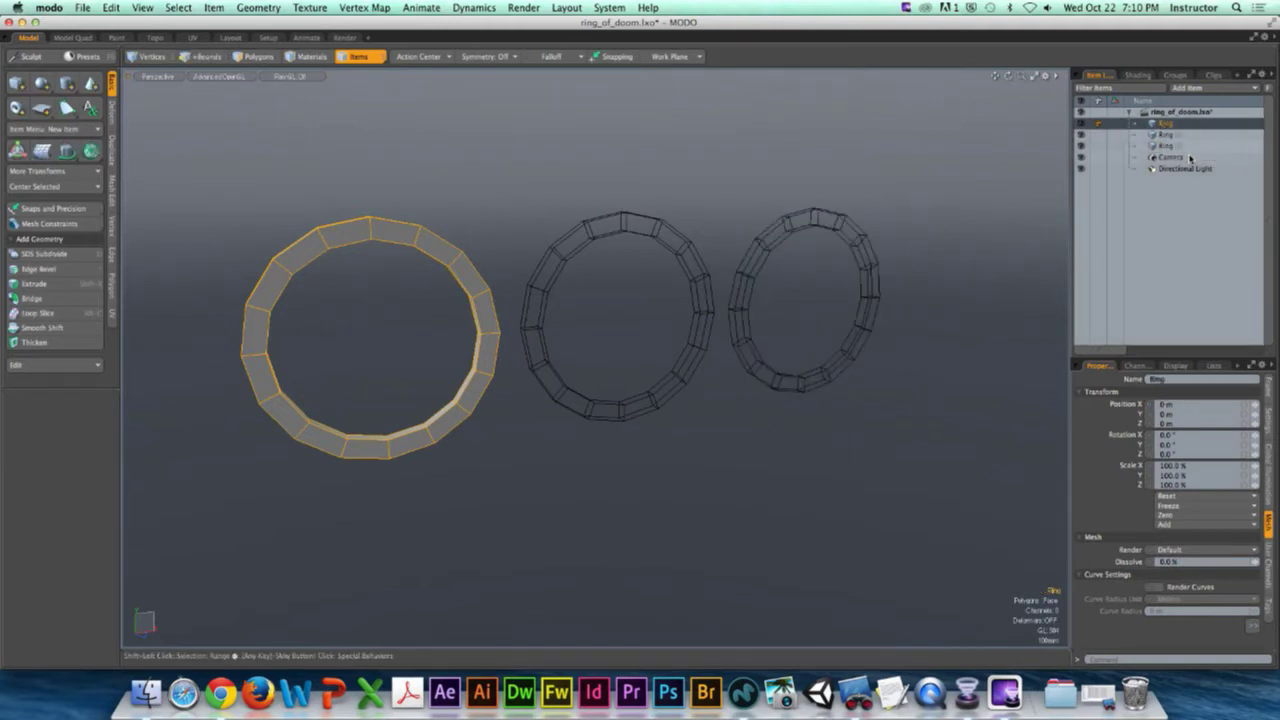
shift+click(1172, 147)
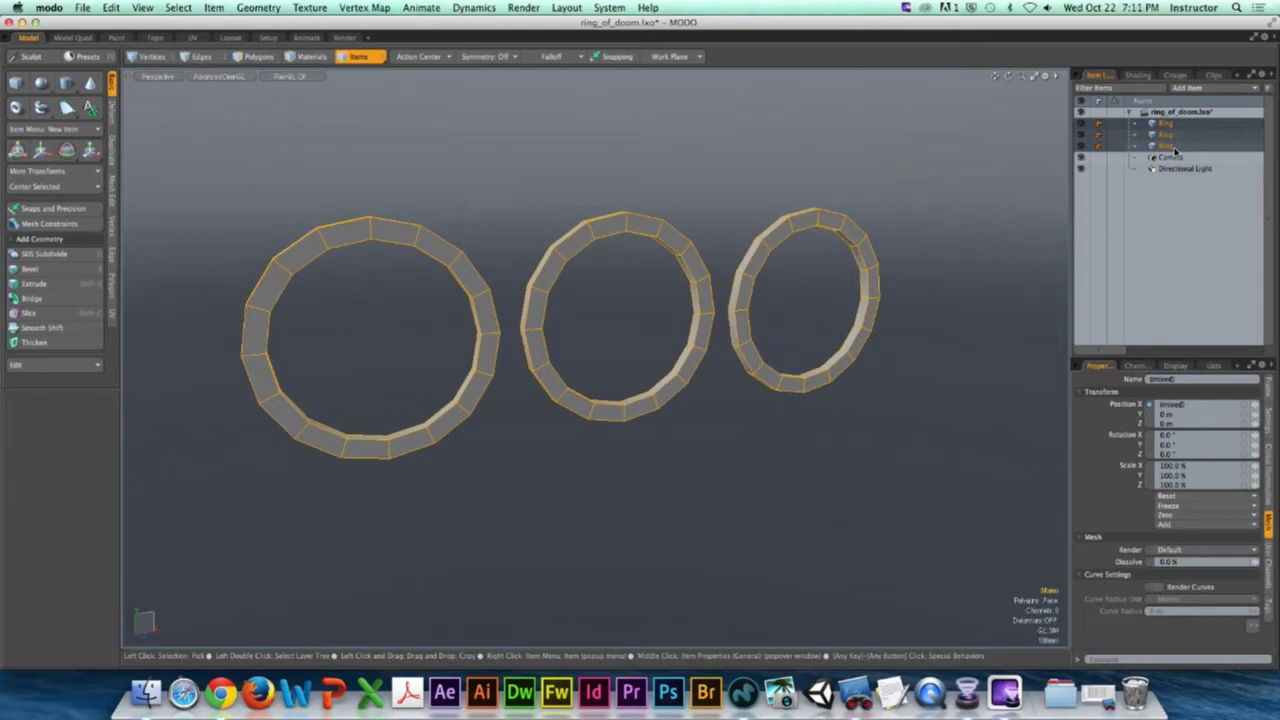
Step: Select the first ring in the item list and toggle the third ring in and out of the selection
click(1168, 123)
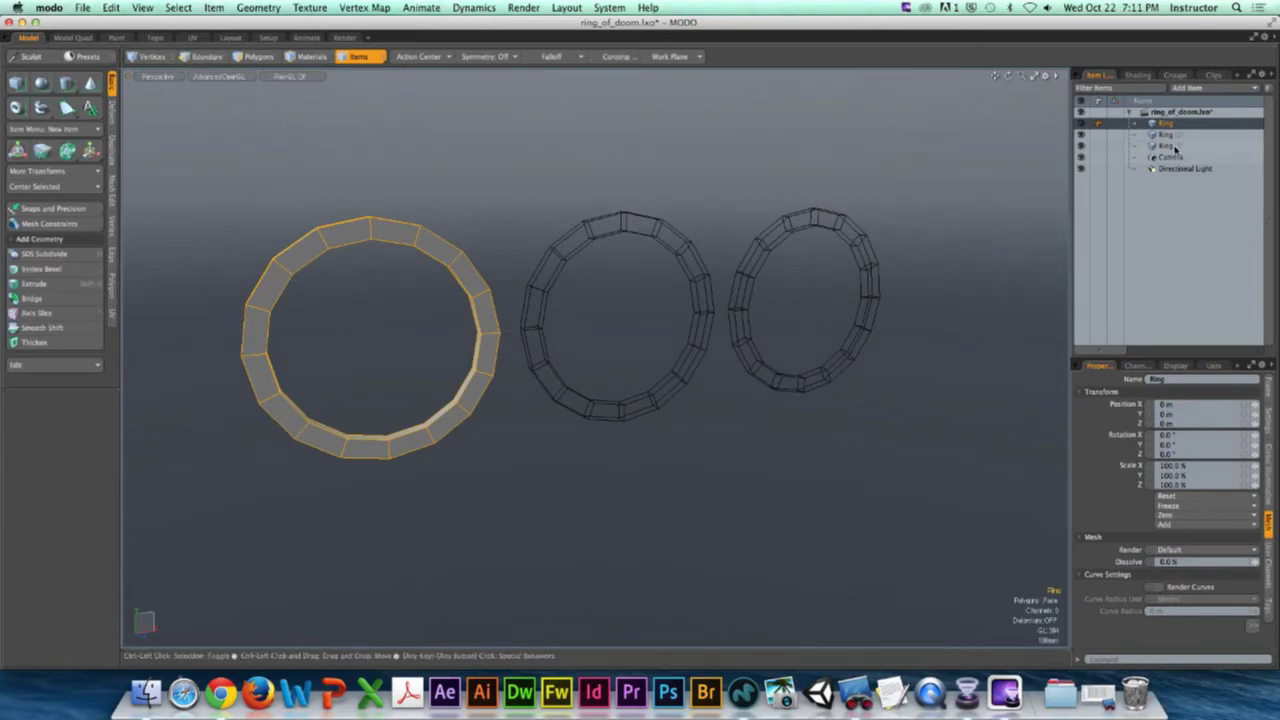
ctrl+click(1170, 146)
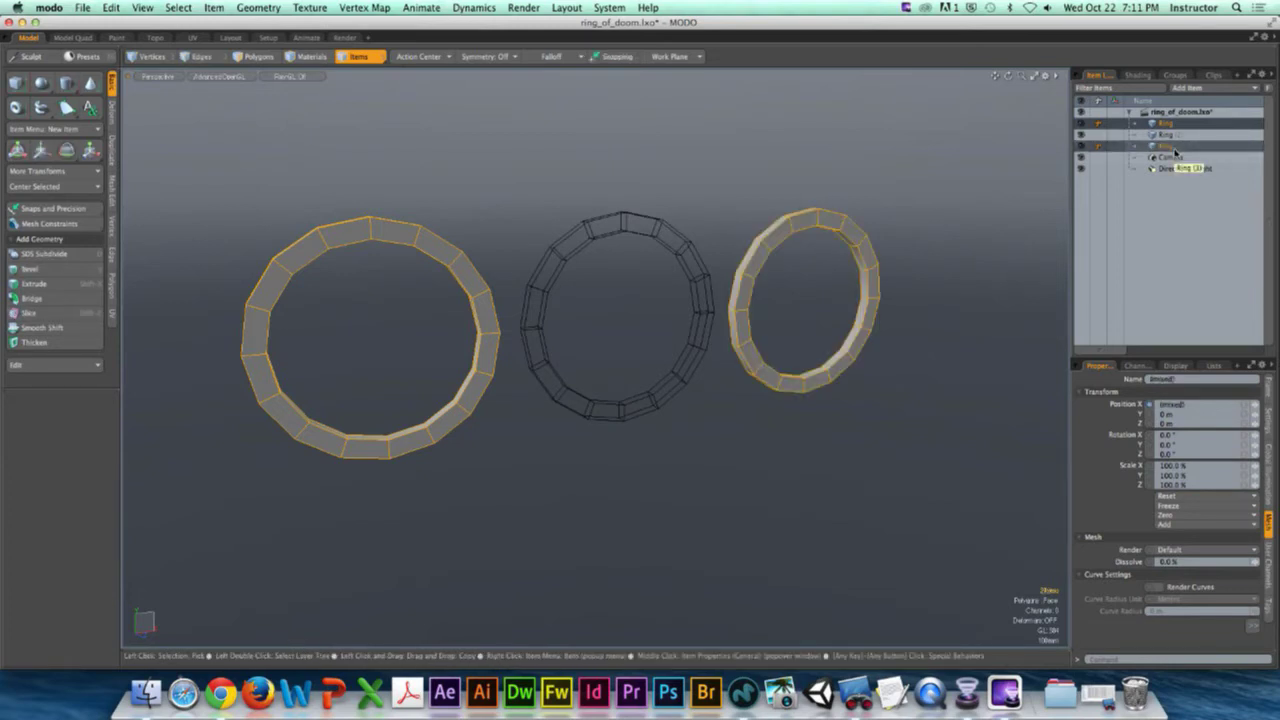
key(ctrl)
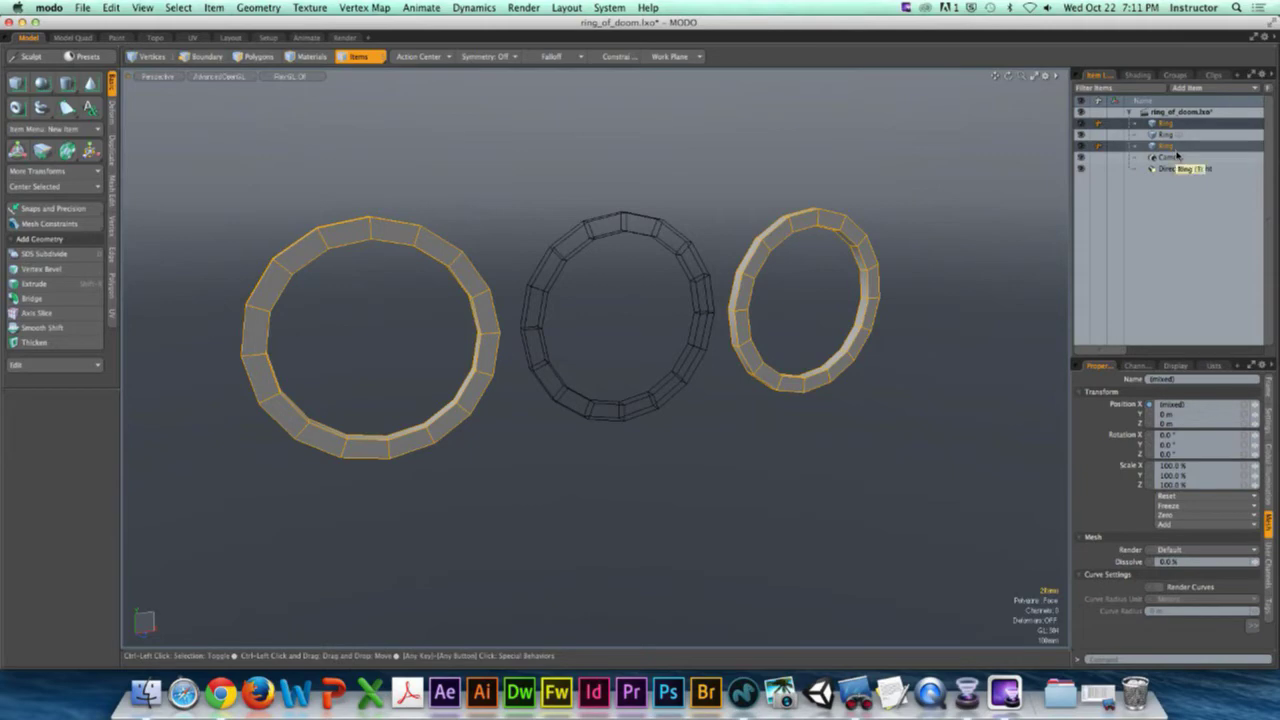
ctrl+click(1170, 147)
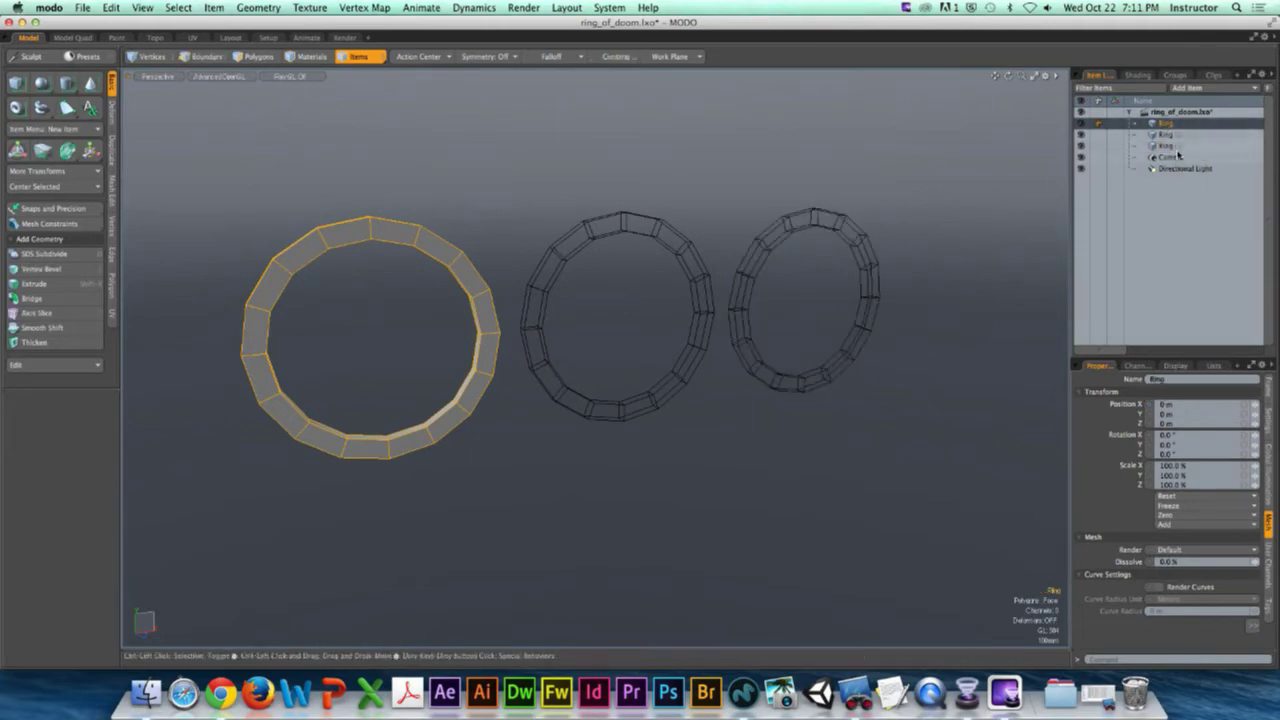
shift+click(1166, 146)
mouse_move(950, 205)
alt+mouse_down()
mouse_move(768, 155)
mouse_move(1150, 168)
mouse_move(960, 191)
alt+mouse_up()
ctrl+click(1189, 150)
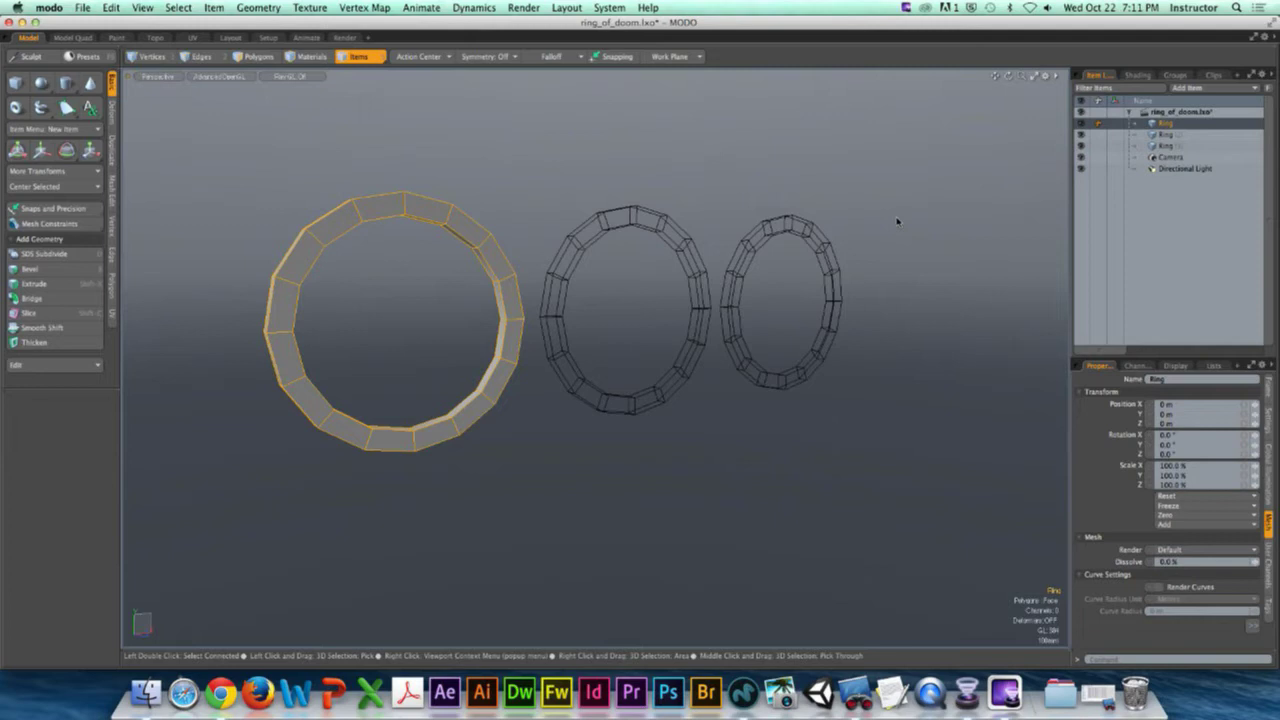
Step: Select the front polygons of the third ring and move them forward along Z to stretch it into a tube
click(810, 234)
alt+drag(810, 234, 868, 229)
key(3)
alt+drag(802, 254, 978, 346)
double_click(785, 241)
key(w)
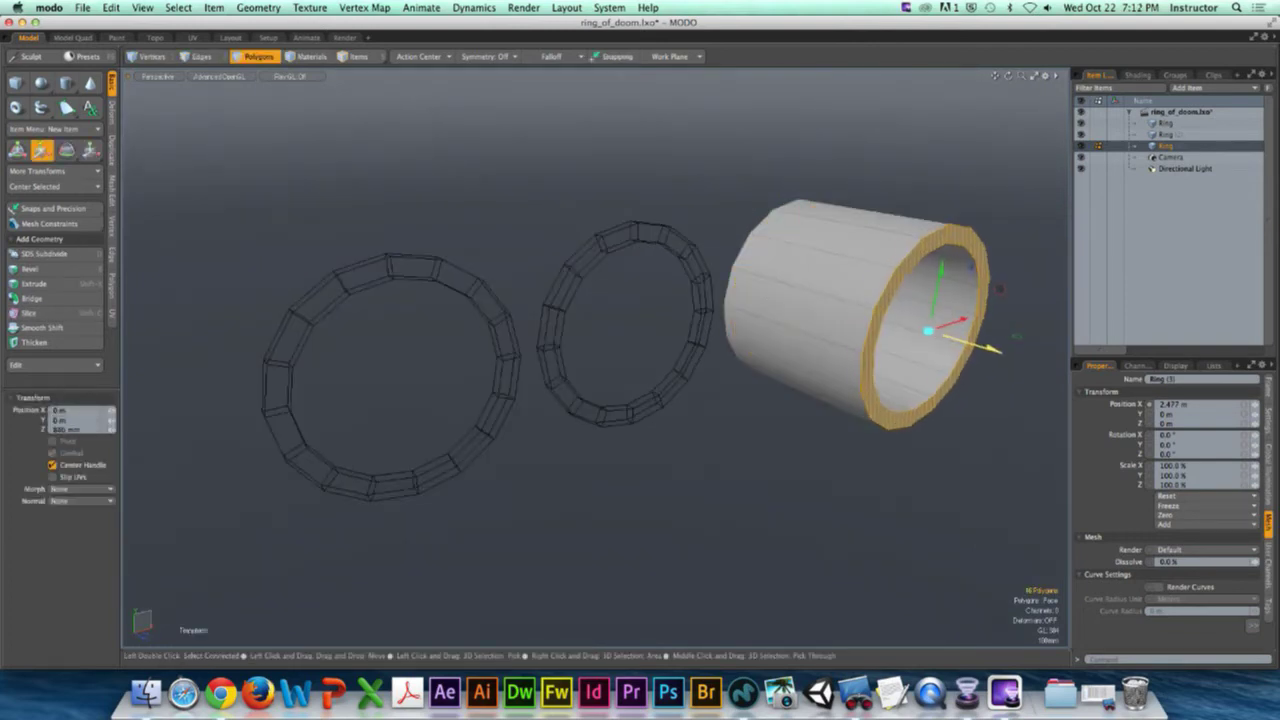
key(q)
click(457, 206)
Step: Make the middle ring active and bevel the two outer polygons at its top far upward, then deselect them
alt+drag(457, 206, 580, 263)
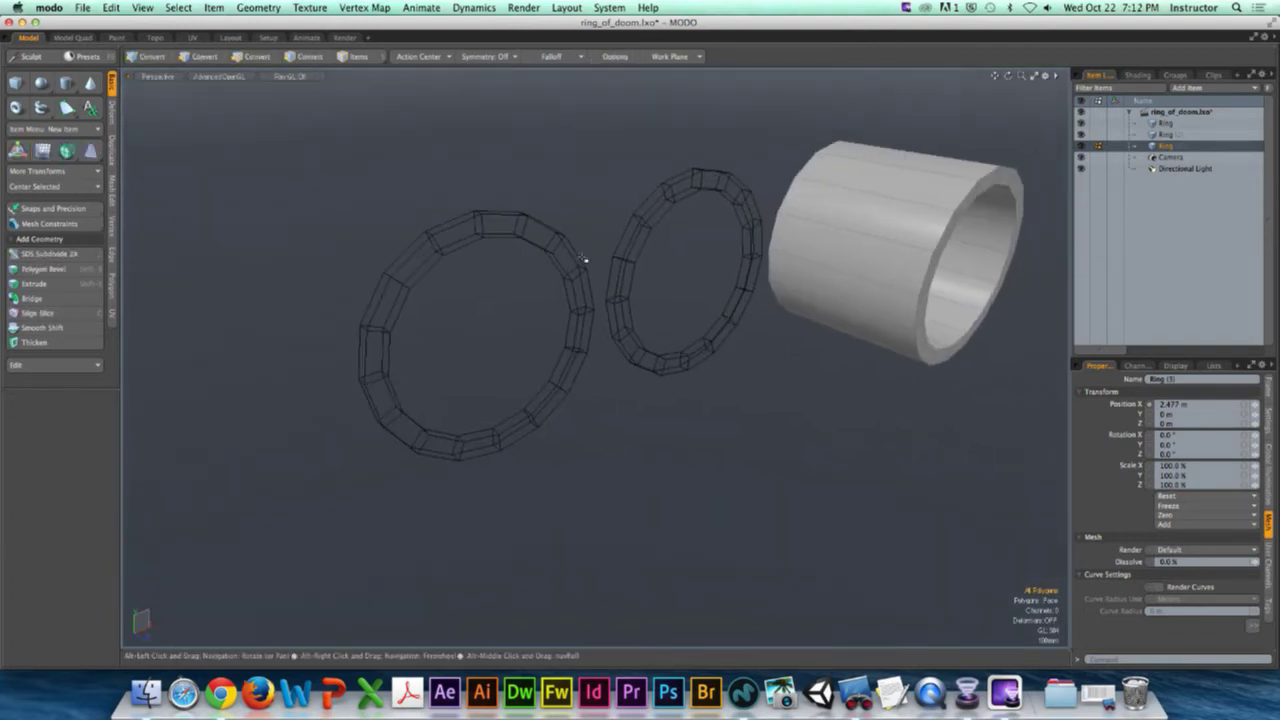
key(5)
click(644, 260)
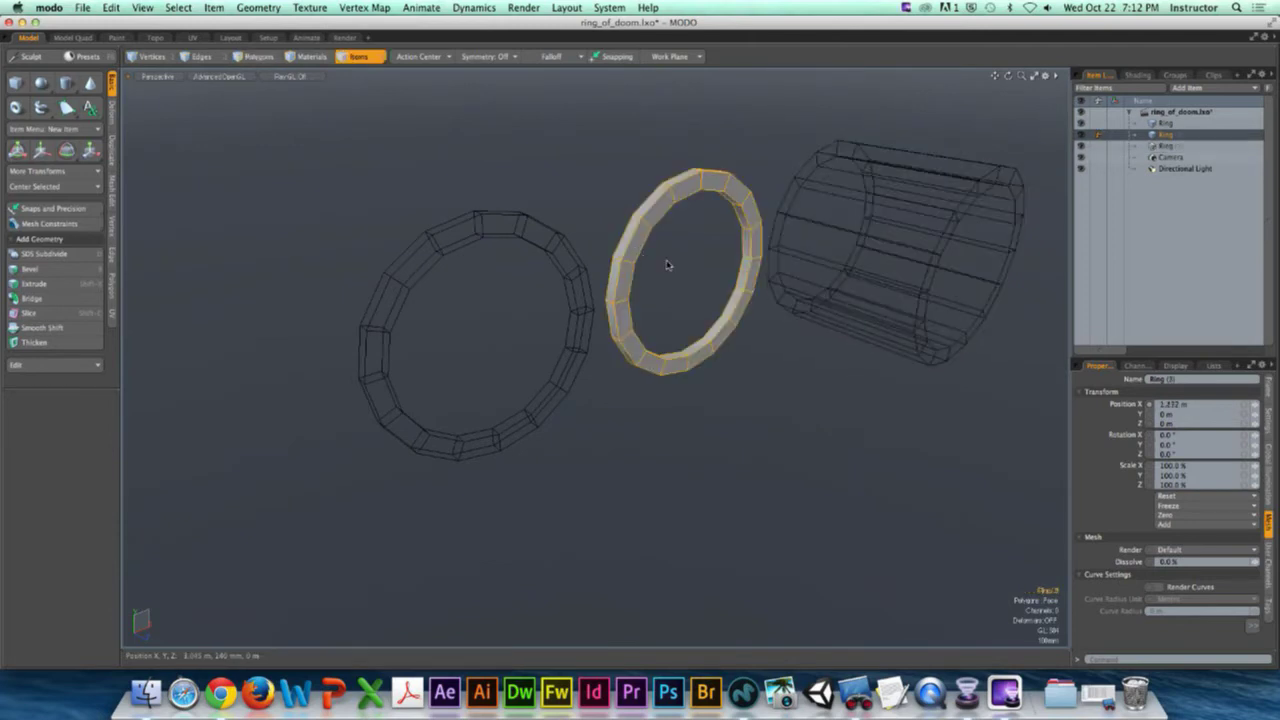
key(3)
alt+drag(660, 210, 708, 203)
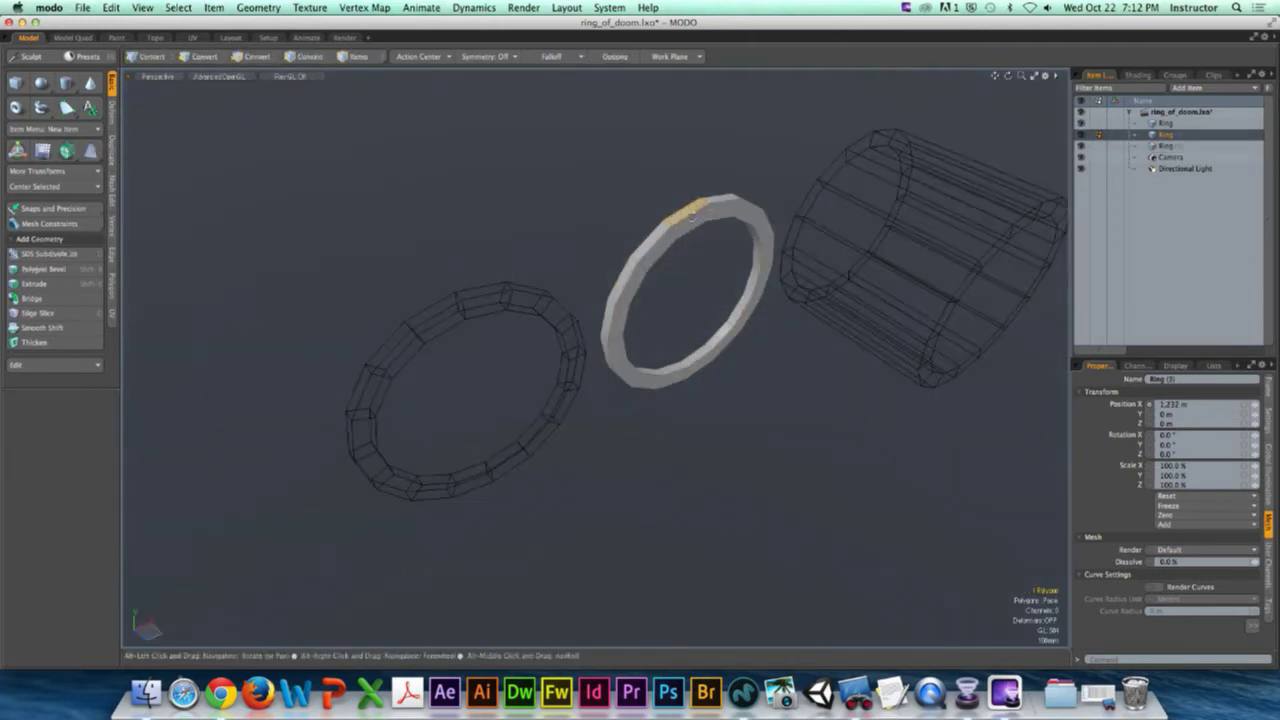
key(b)
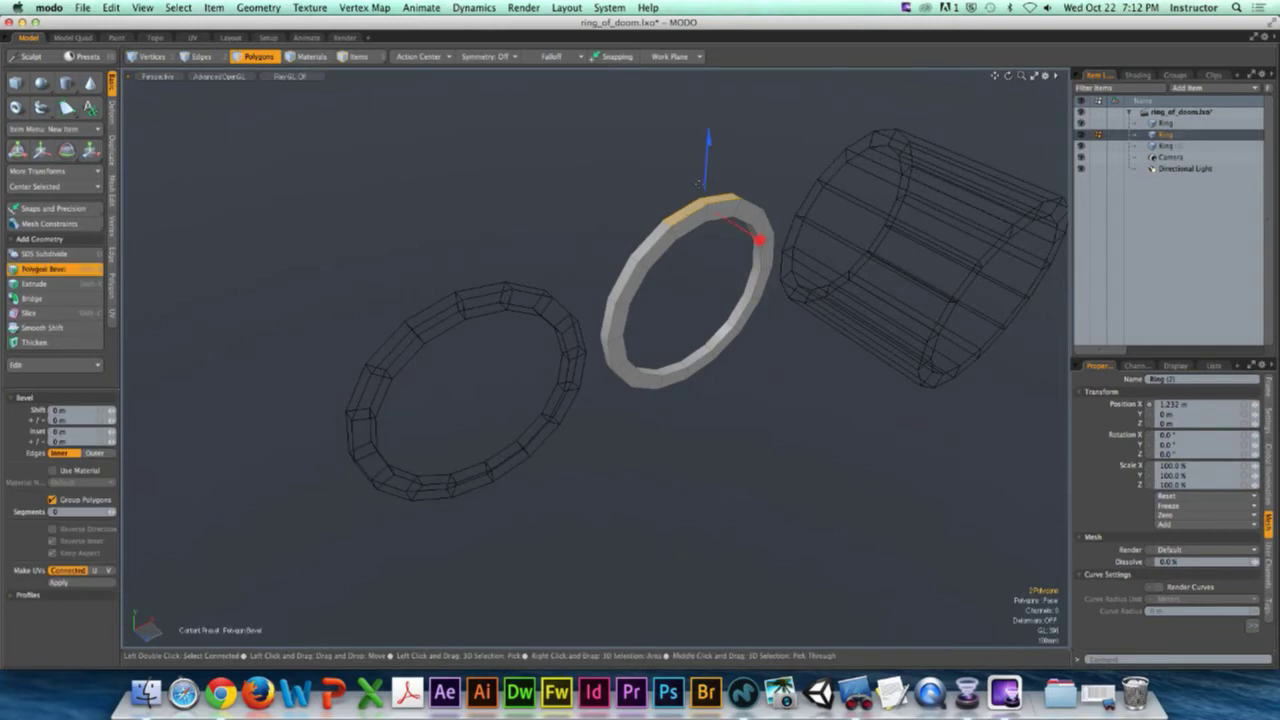
drag(709, 137, 719, 29)
key(space)
click(808, 126)
Step: Return to item selection and select all three ring meshes in the viewport, starting with the original
scroll(808, 126, down, 4)
alt+drag(808, 126, 721, 160)
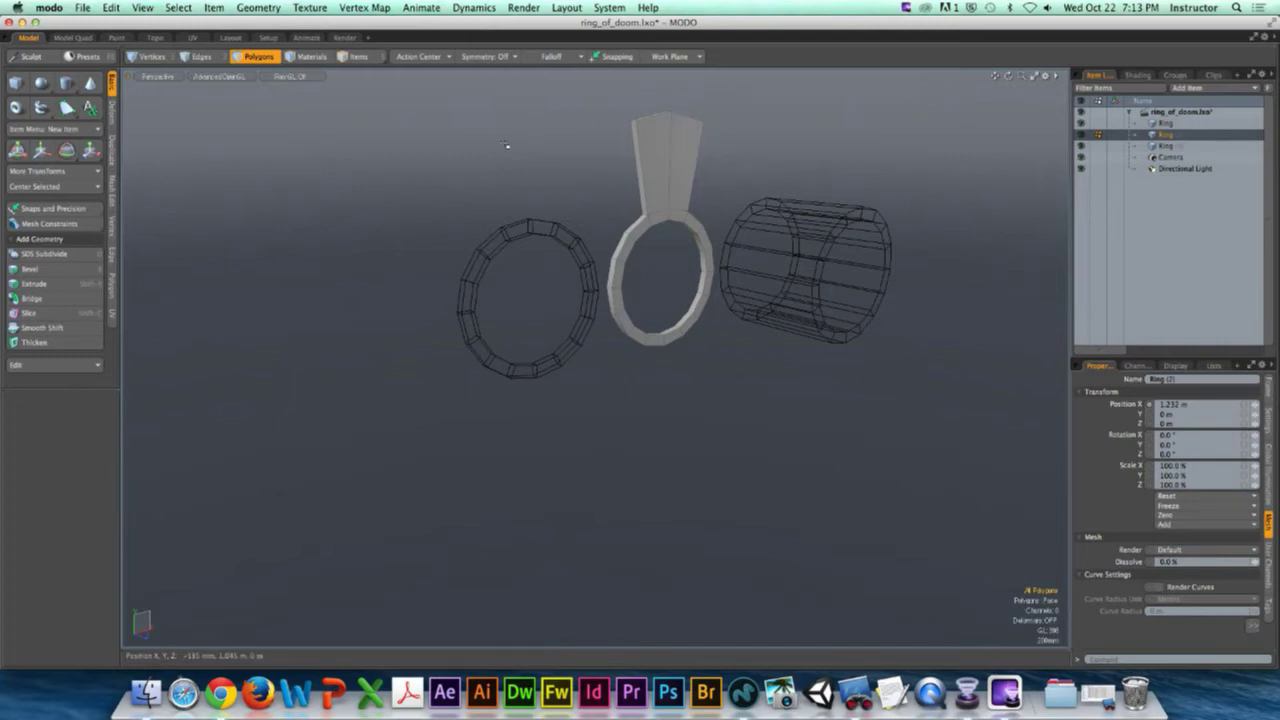
scroll(480, 194, up, 5)
scroll(492, 193, down, 3)
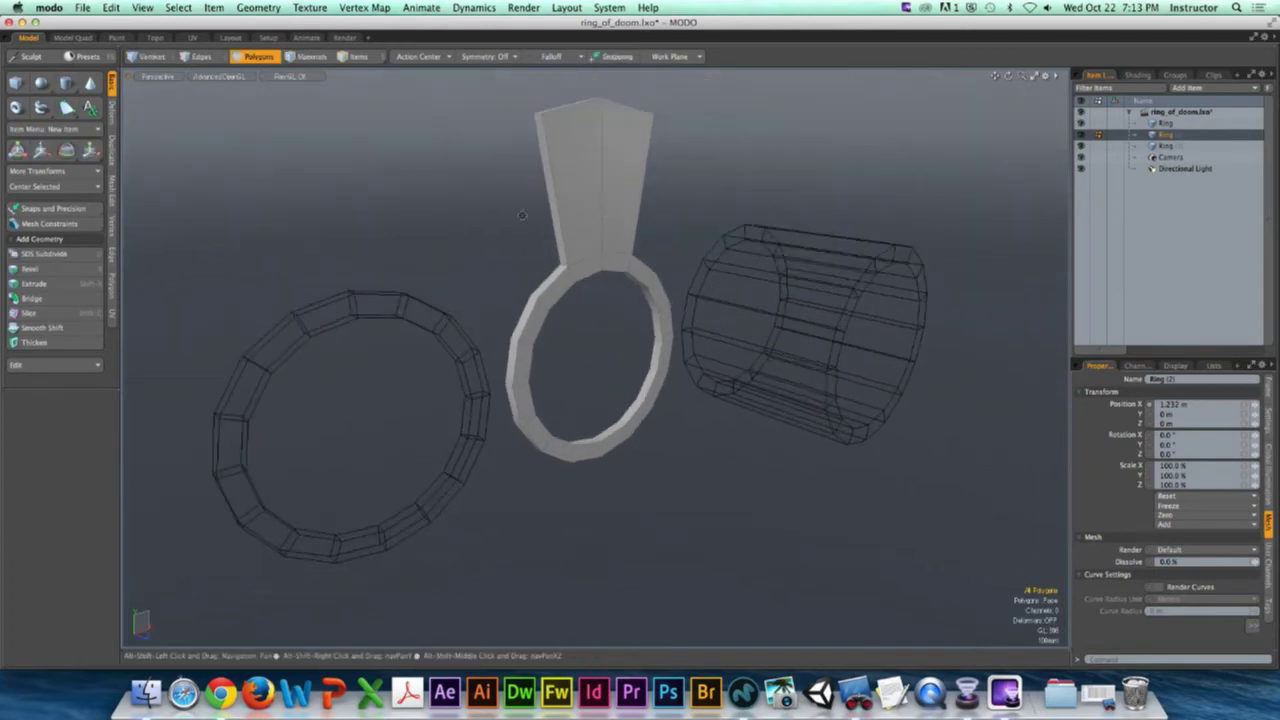
key(ctrl)
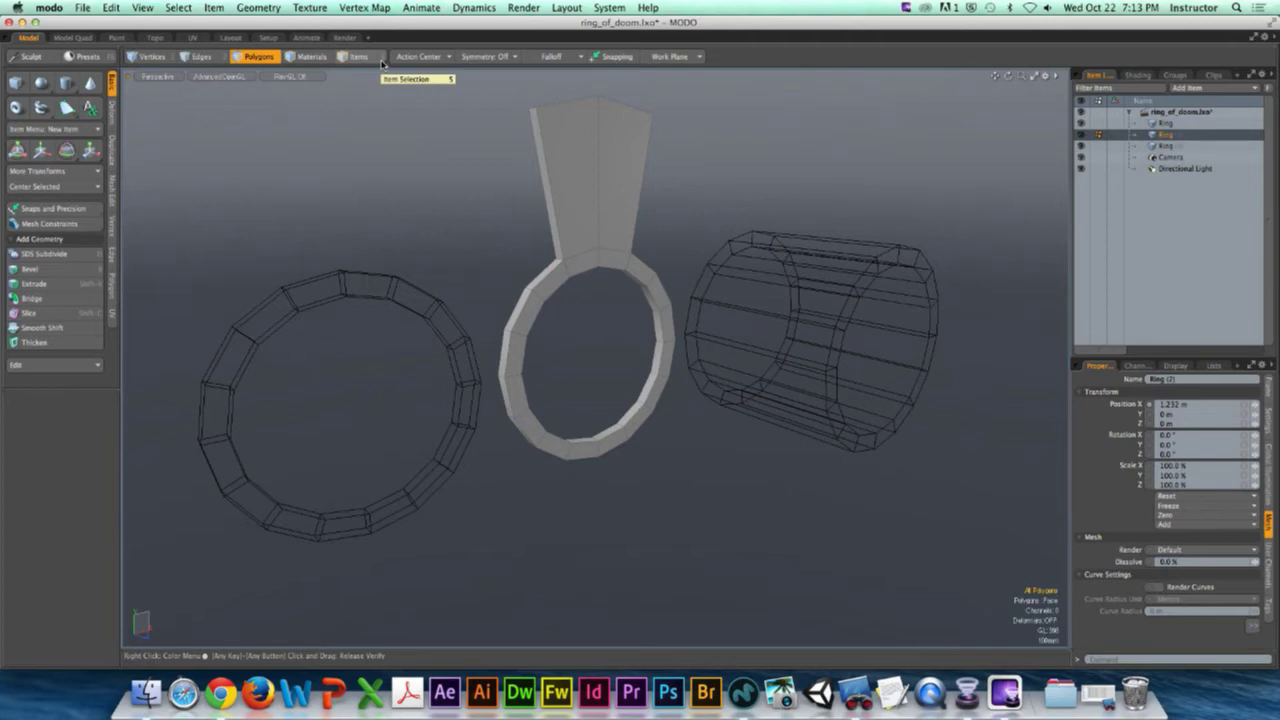
click(360, 57)
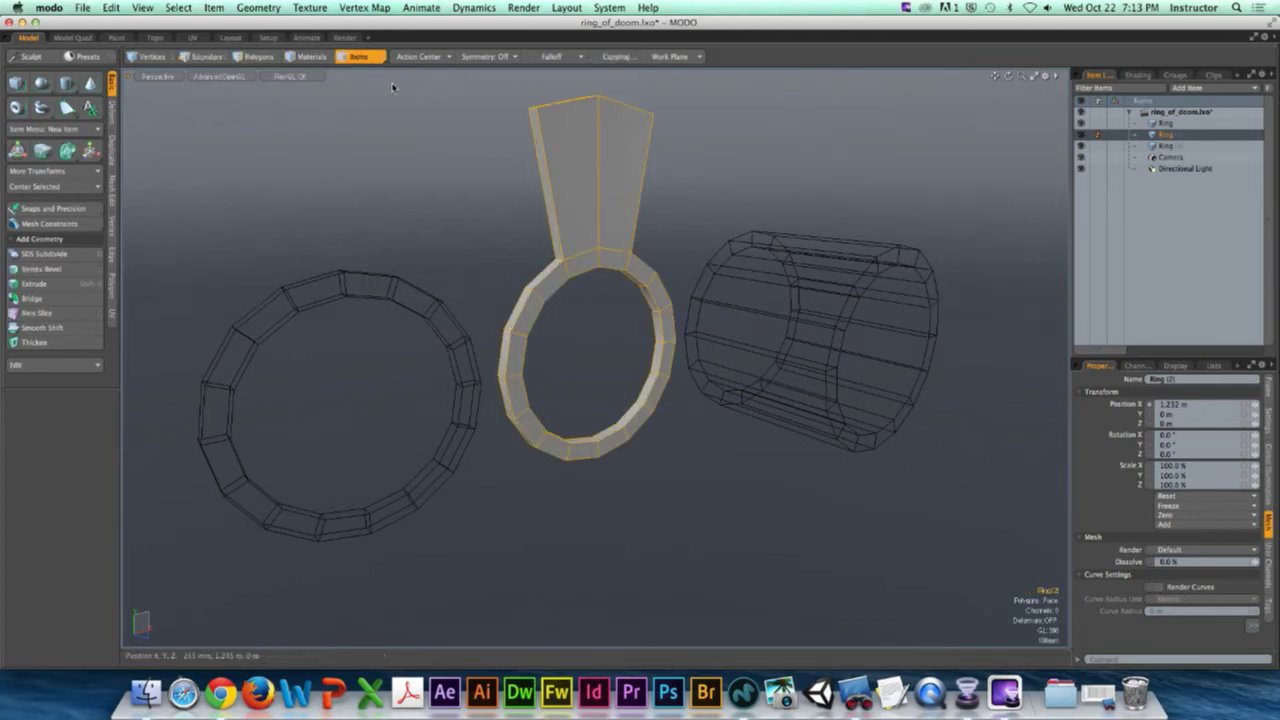
click(420, 284)
alt+drag(420, 284, 570, 265)
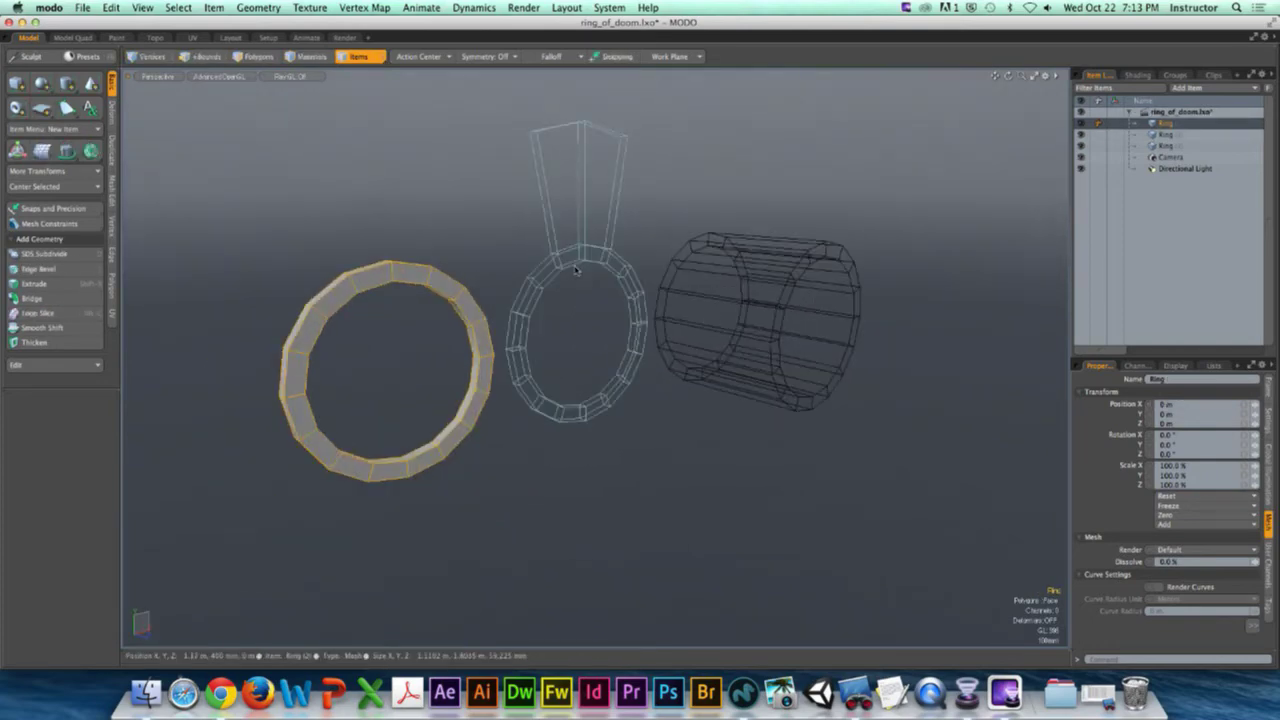
shift+click(570, 265)
shift+click(752, 281)
alt+drag(752, 281, 690, 253)
Step: Select the middle and third rings and delete both, keeping only the original ring
click(626, 286)
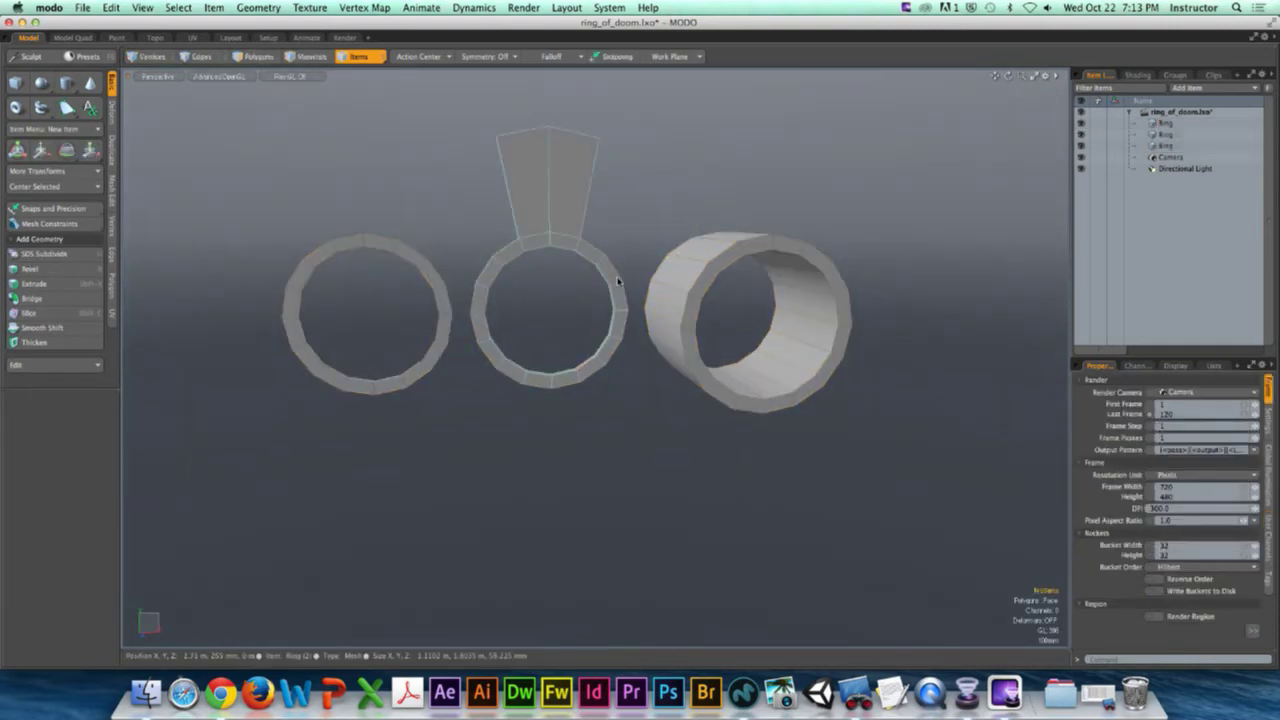
shift+click(728, 256)
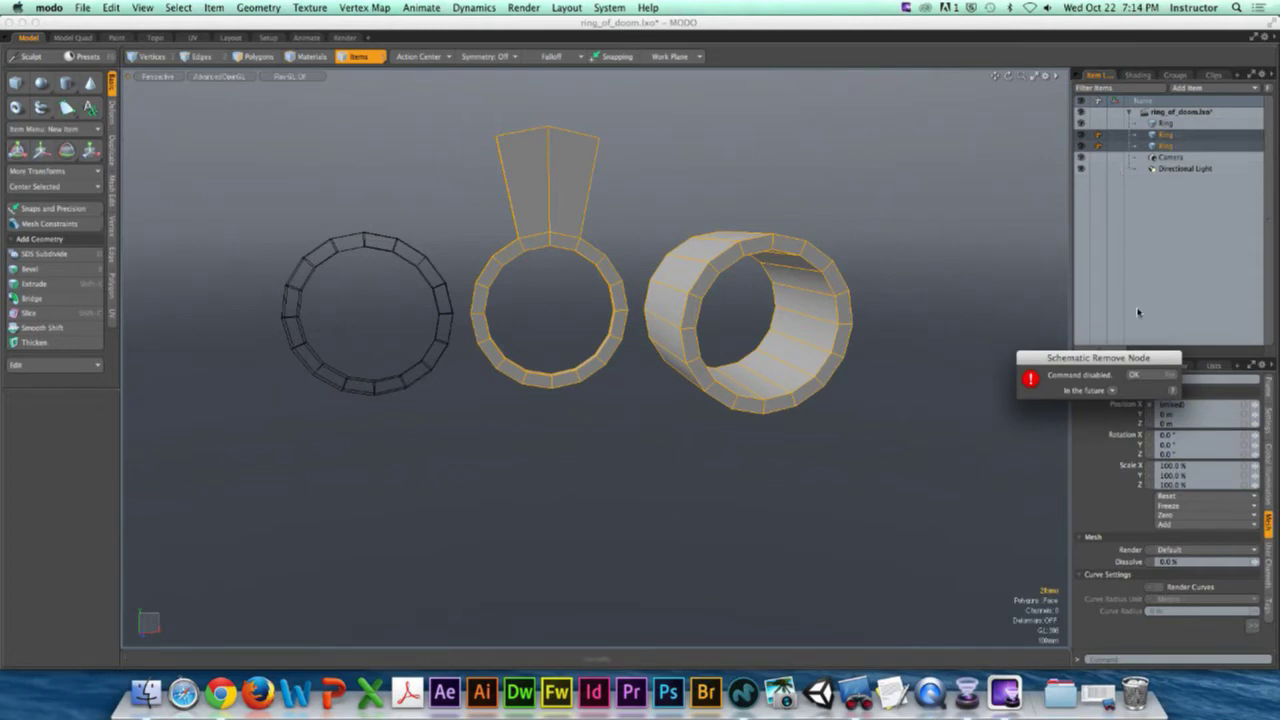
click(1142, 376)
key(Delete)
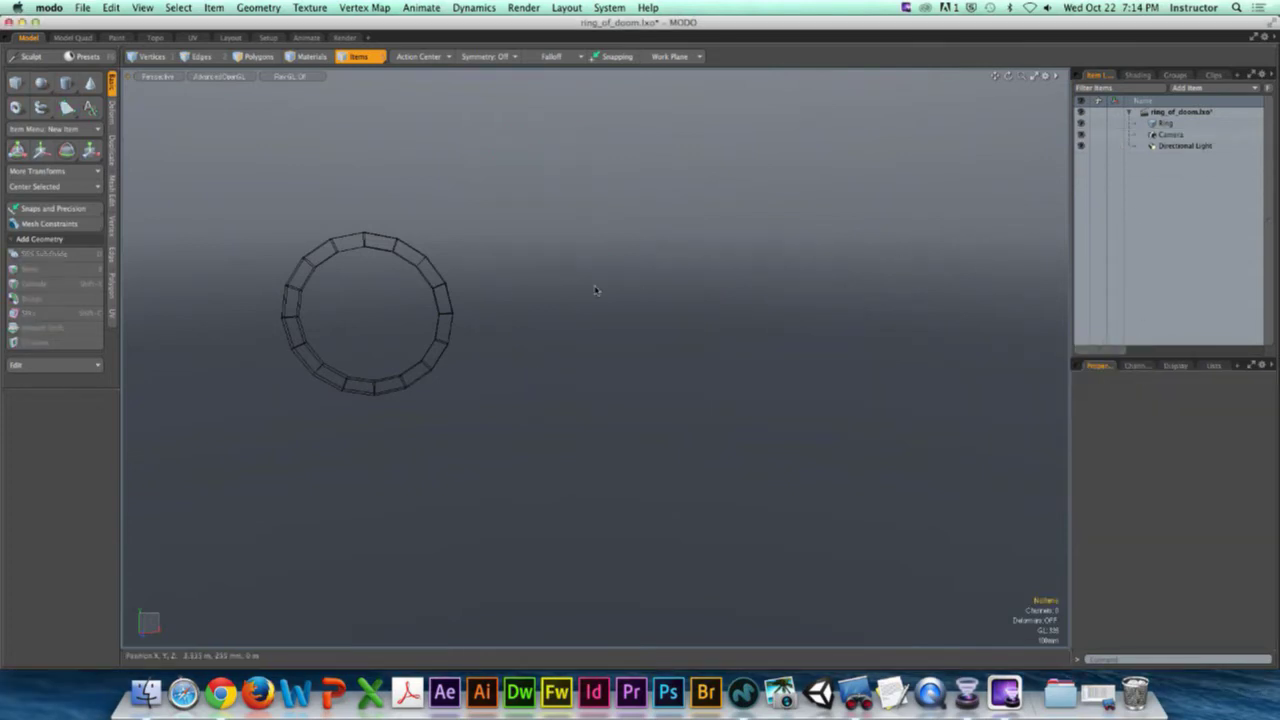
Step: Select the remaining original ring and frame it large in the middle of the viewport
click(448, 300)
alt+shift+drag(404, 286, 577, 306)
scroll(540, 305, up, 5)
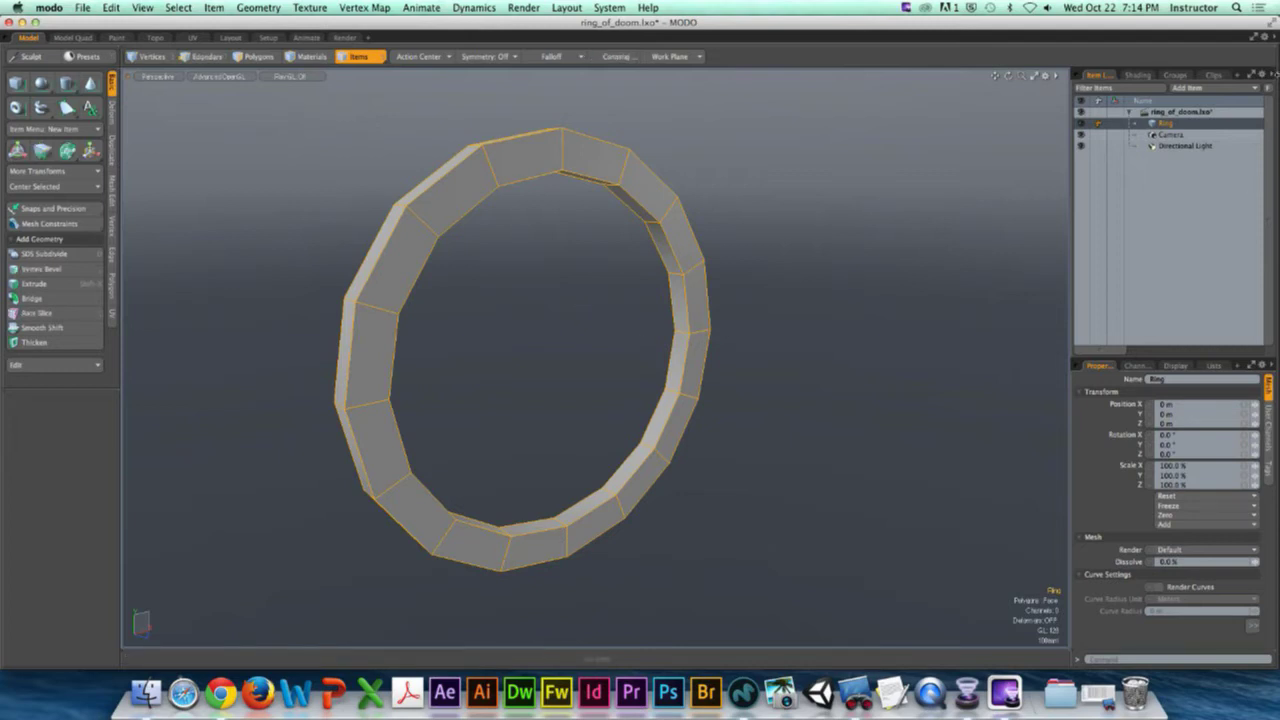
key(ctrl)
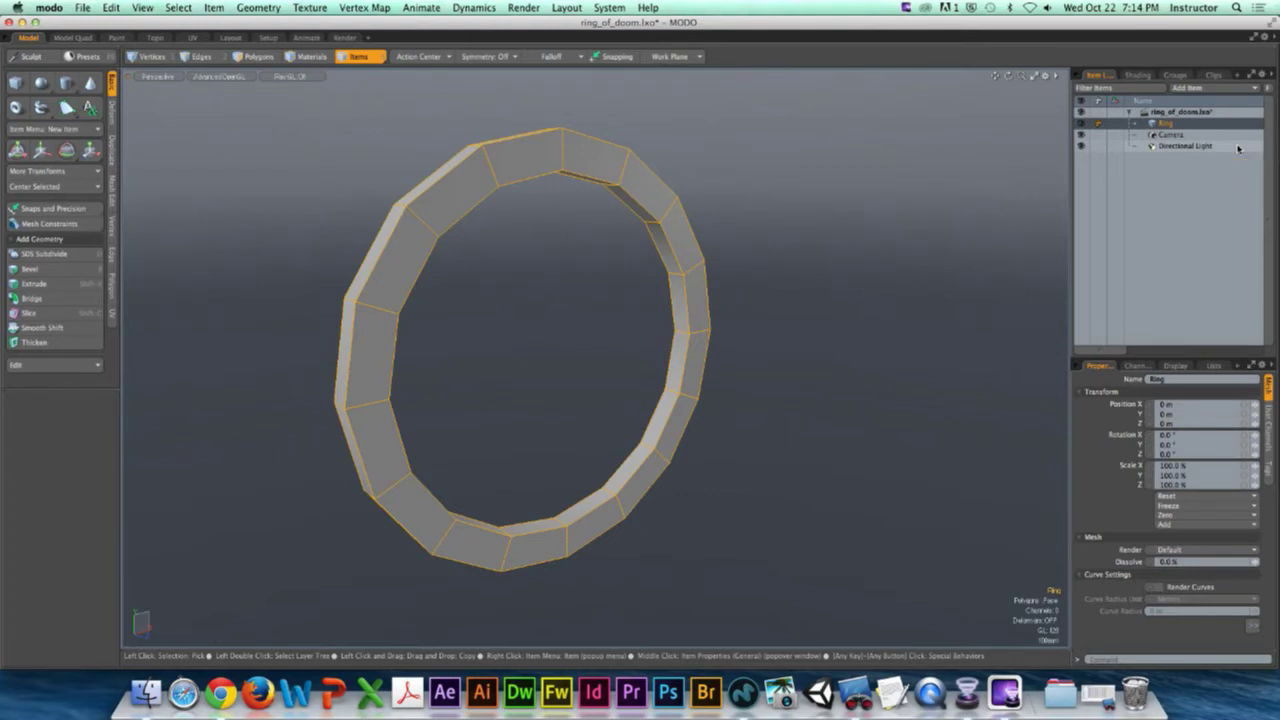
Step: Clear the ring's item selection in the viewport
key(ctrl)
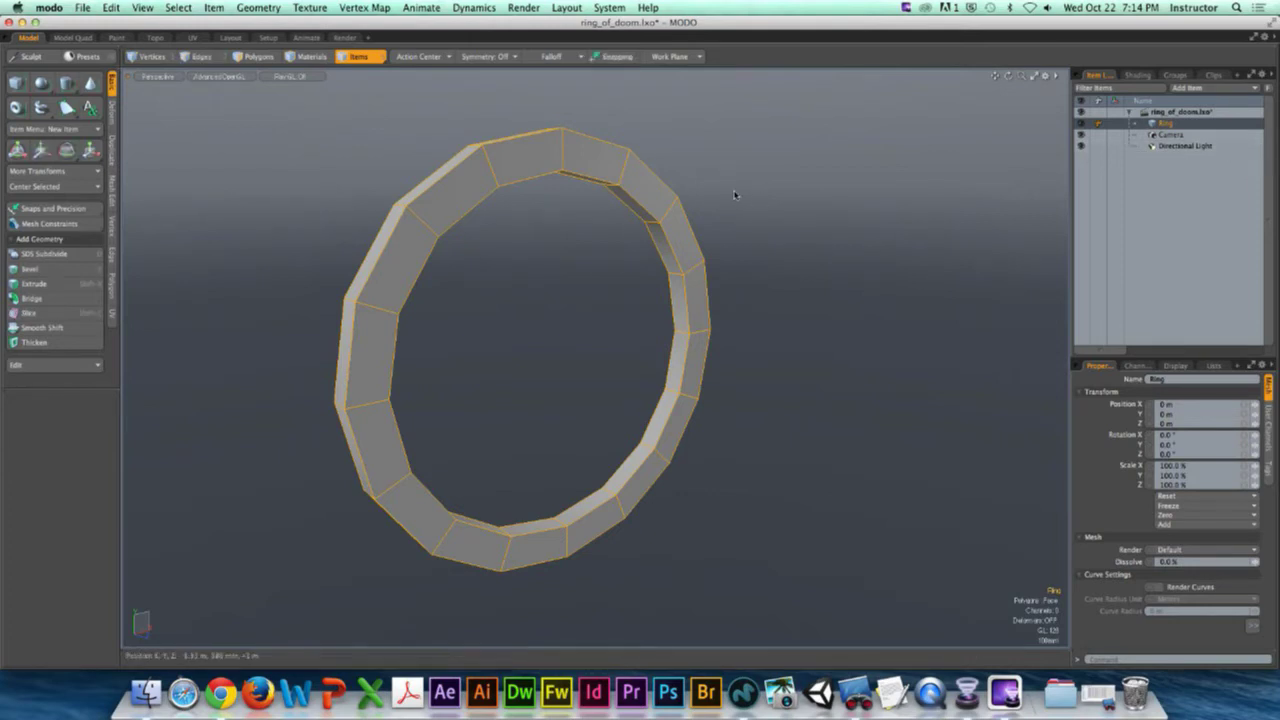
click(735, 199)
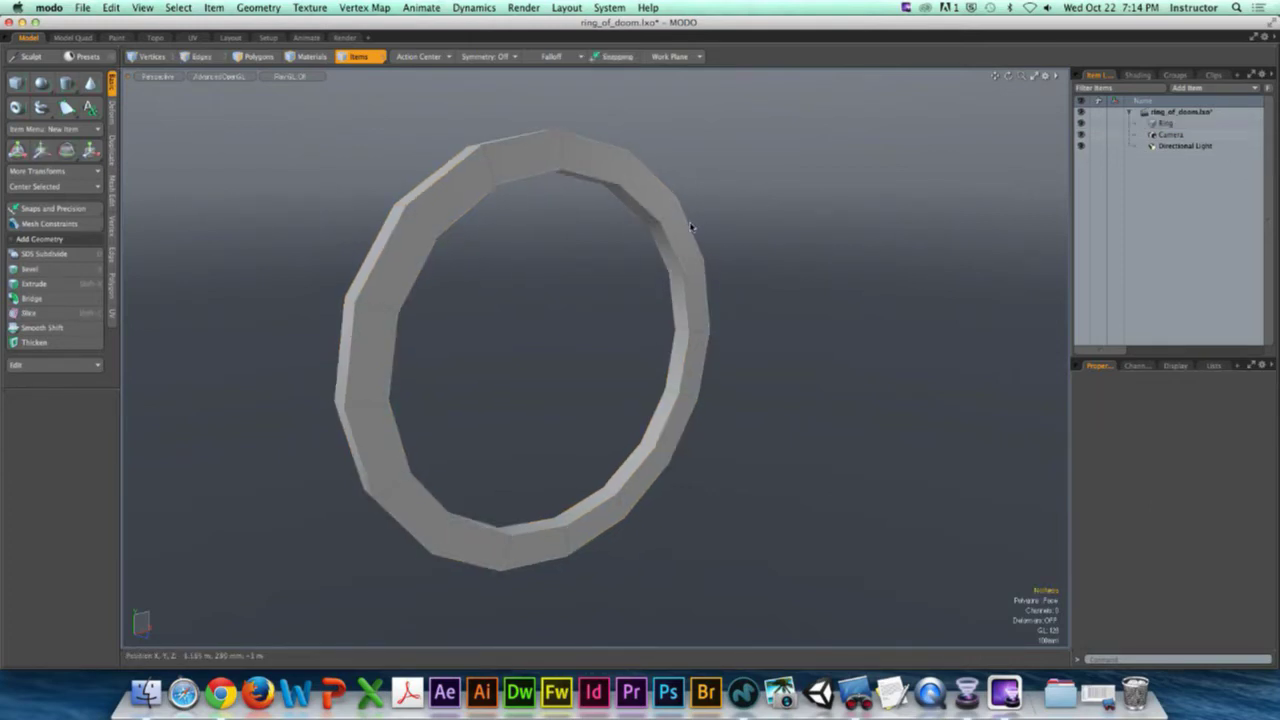
click(688, 224)
click(700, 216)
click(688, 216)
click(684, 213)
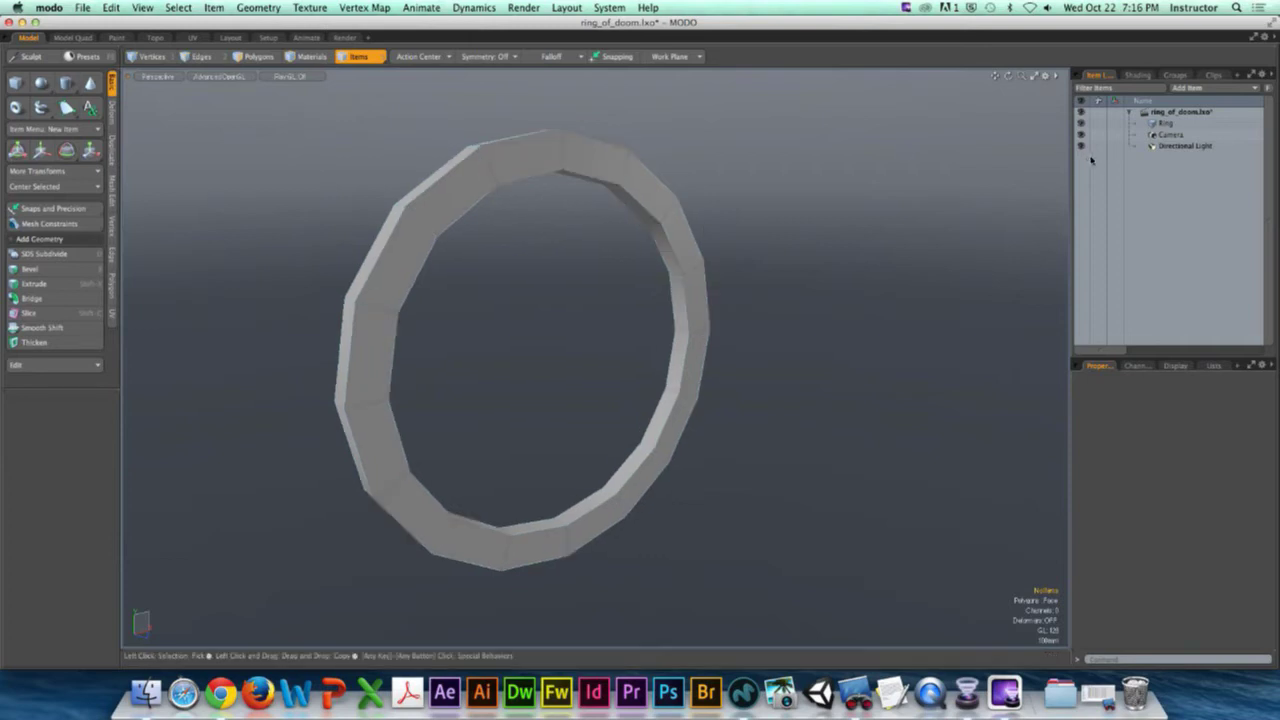
Step: Create an instance of the ring, move it along X well clear of the original, and deselect it
right_click(1180, 122)
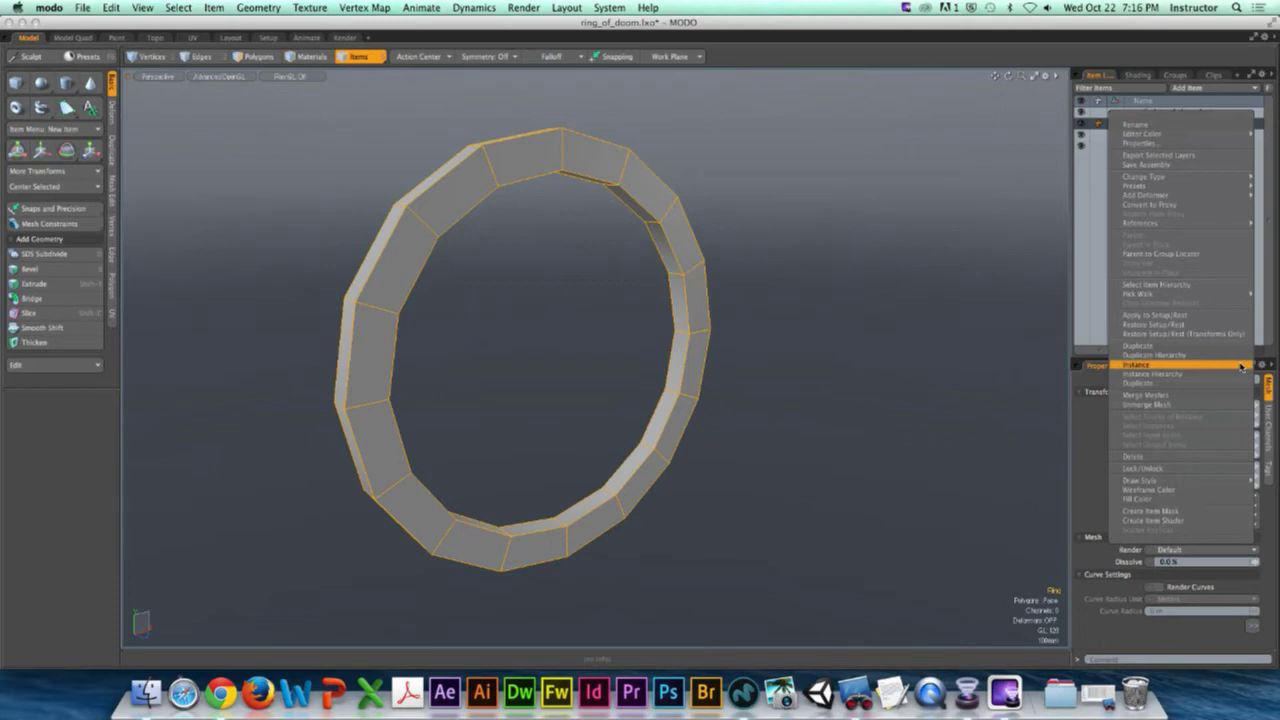
click(1236, 365)
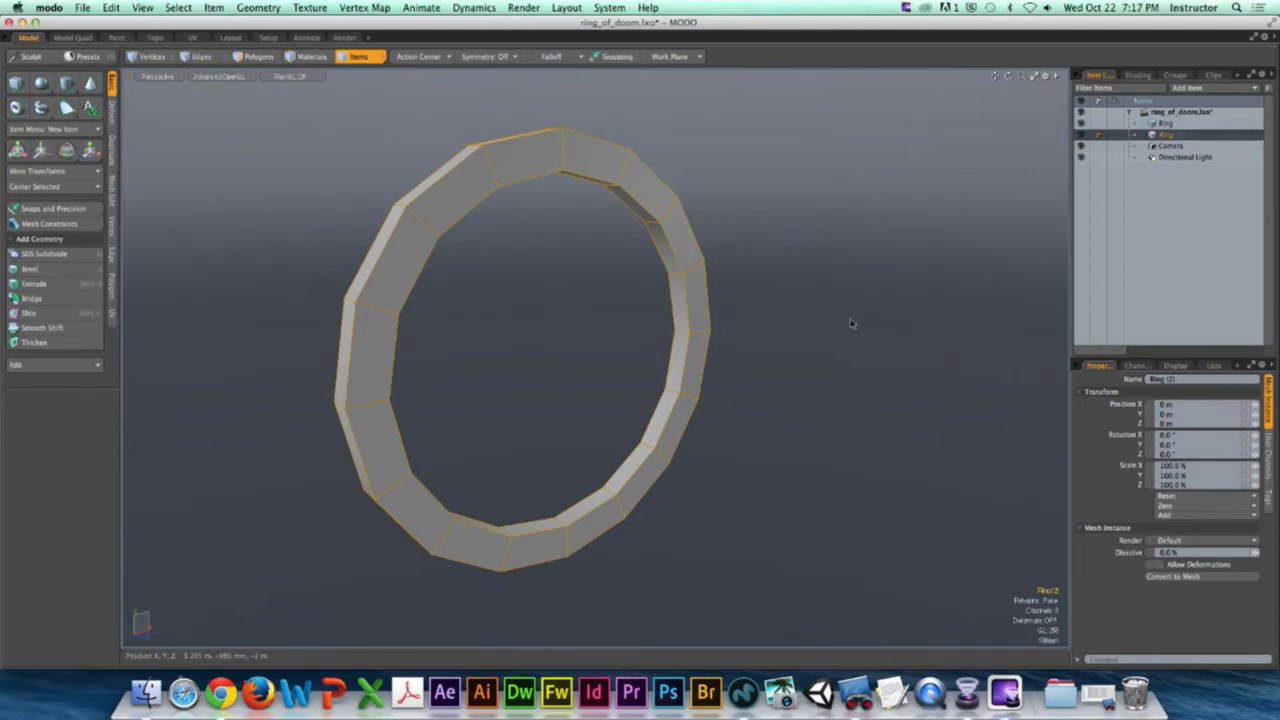
key(y)
alt+drag(800, 312, 721, 331)
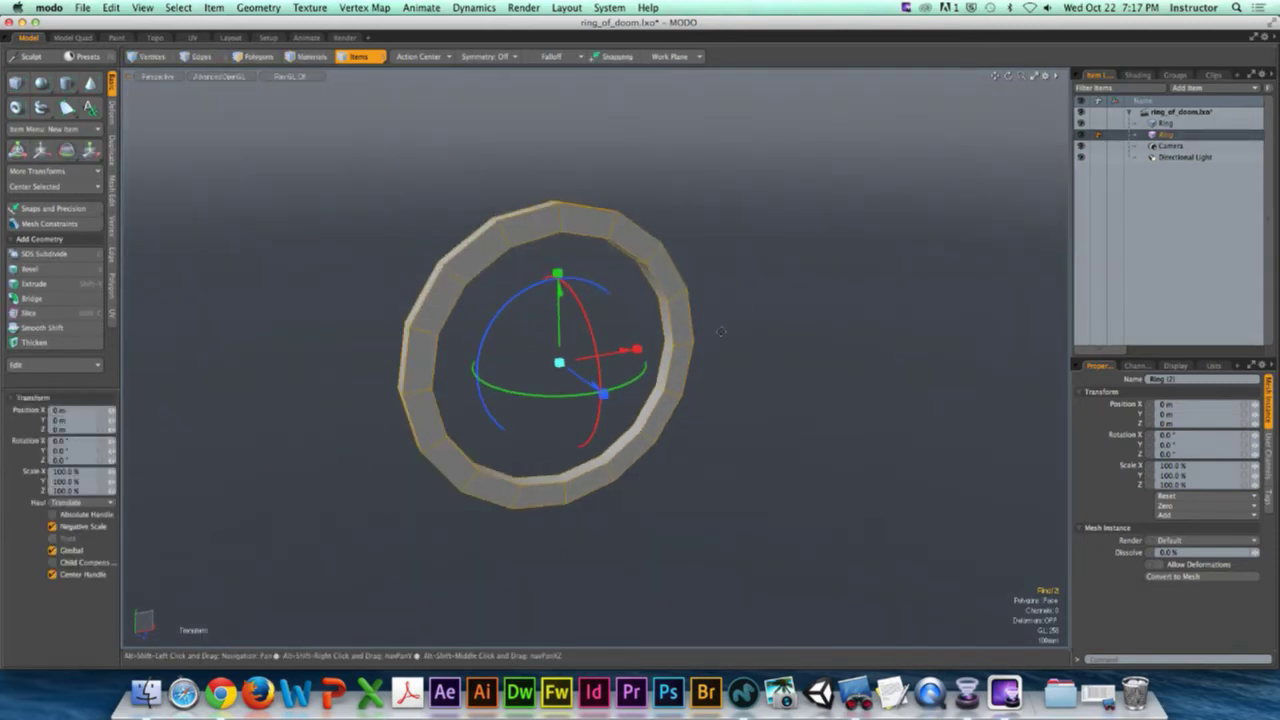
drag(632, 351, 852, 313)
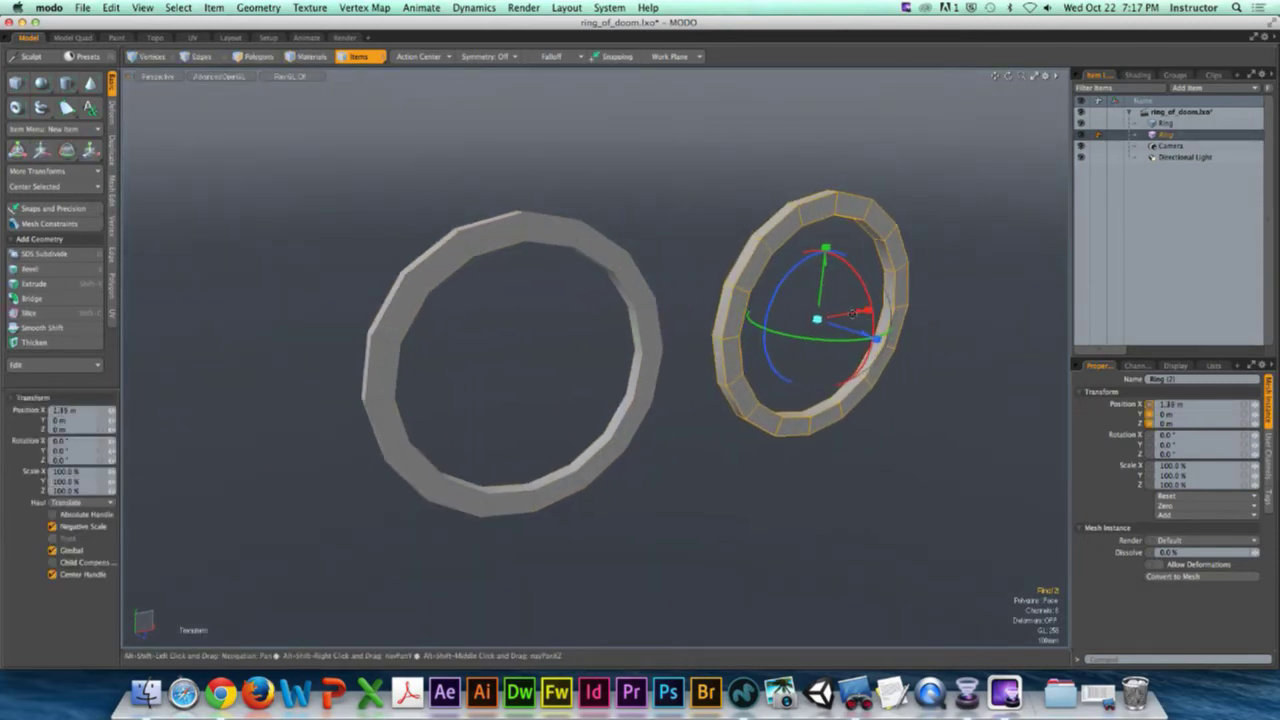
key(space)
click(714, 234)
alt+drag(714, 234, 648, 288)
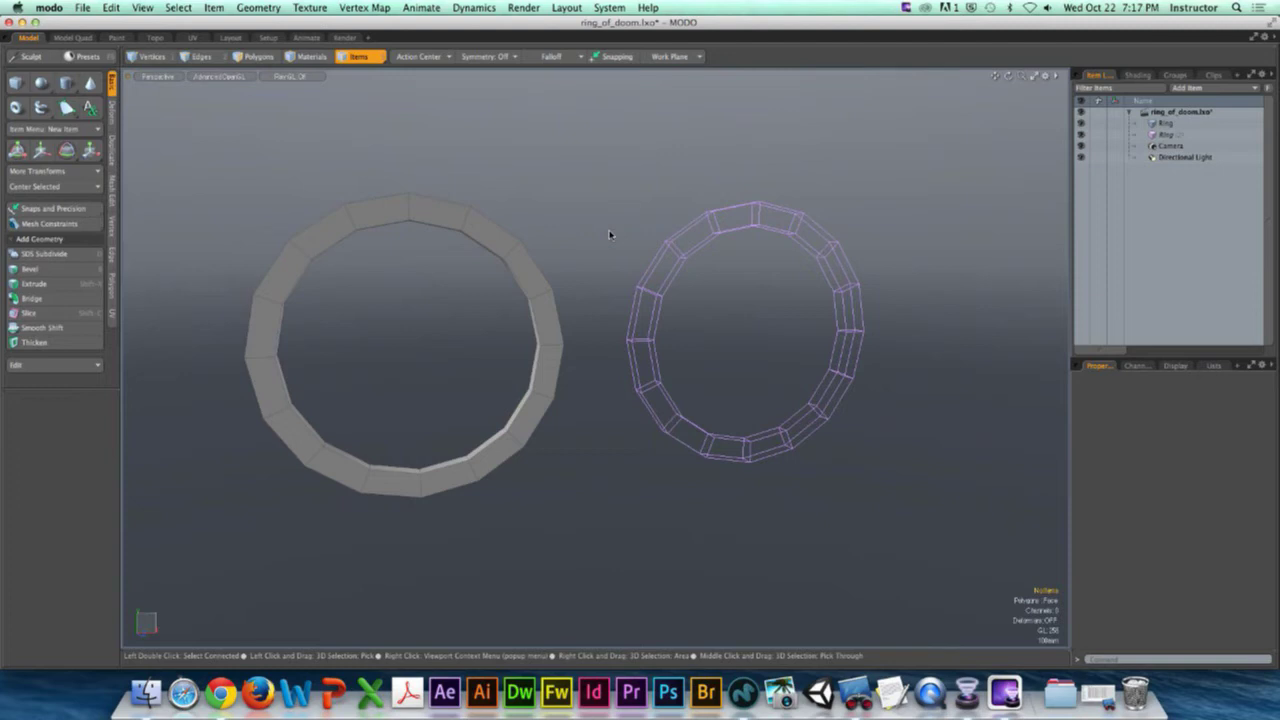
Step: Rotate the instanced ring about -46° around Y and scale it uniformly to 168%, then deselect it
click(666, 260)
alt+drag(666, 260, 694, 294)
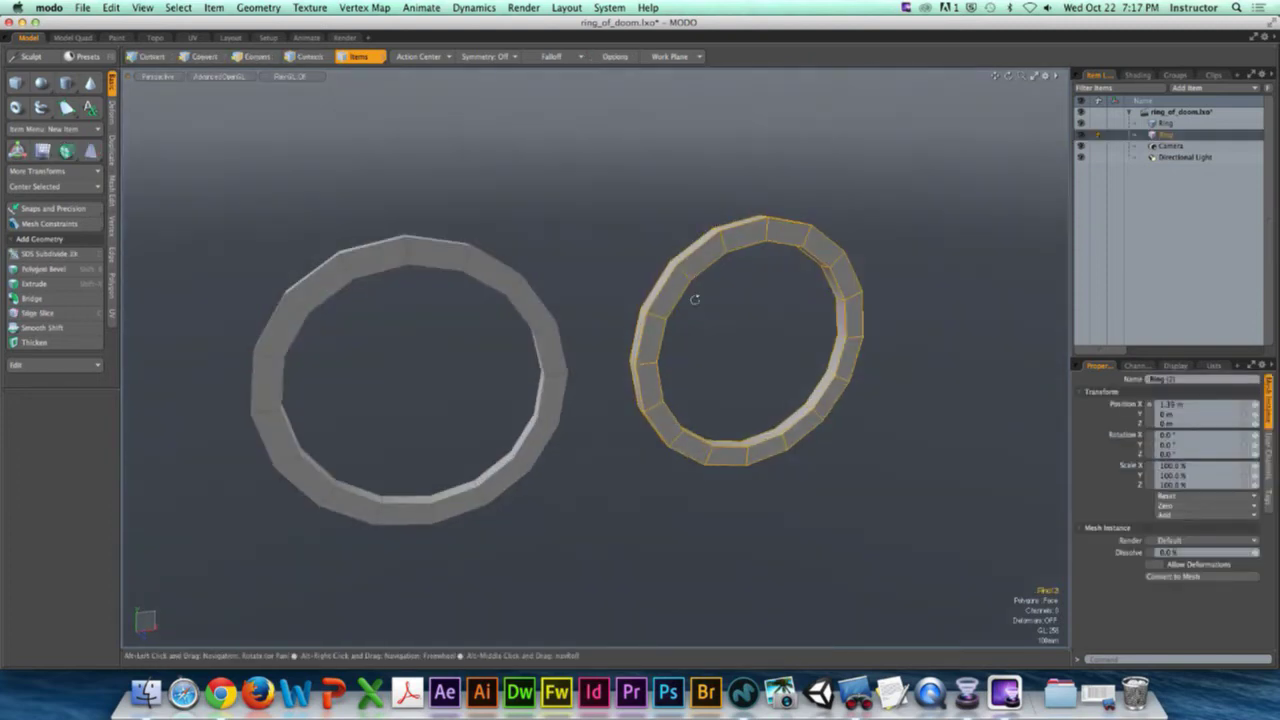
key(w)
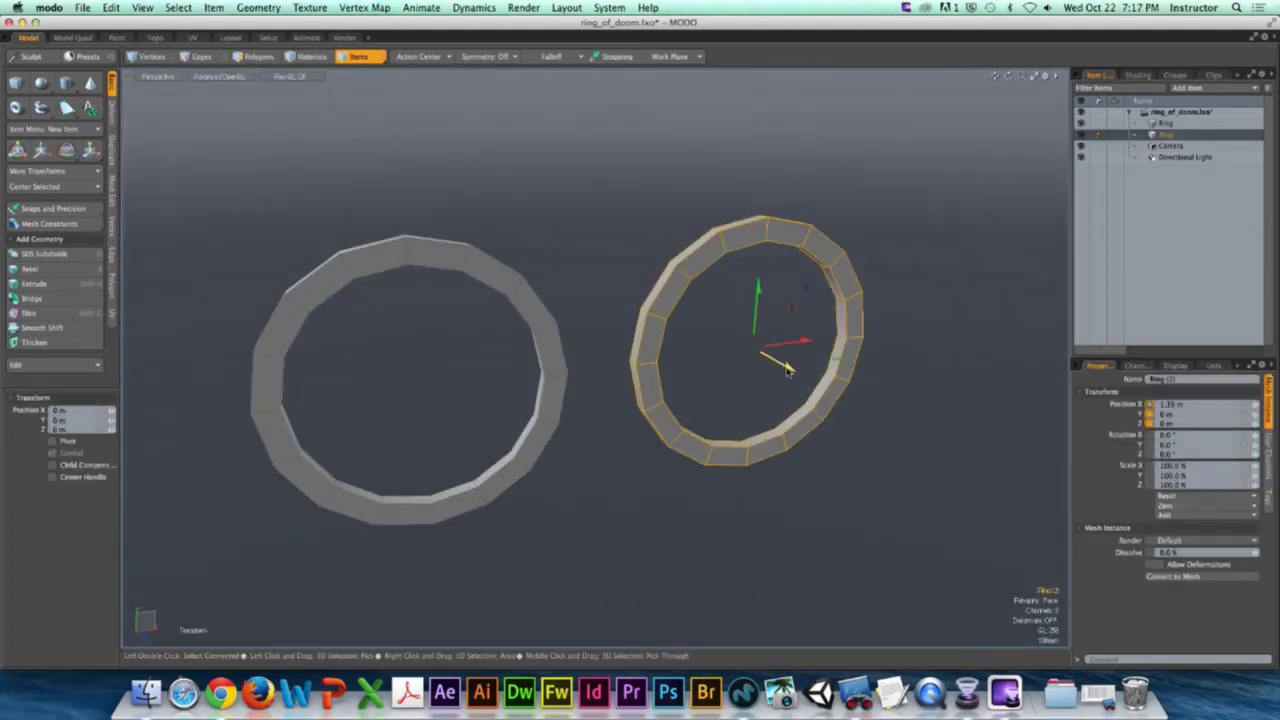
drag(760, 357, 686, 349)
key(ctrl+z)
key(e)
key(r)
key(q)
click(686, 349)
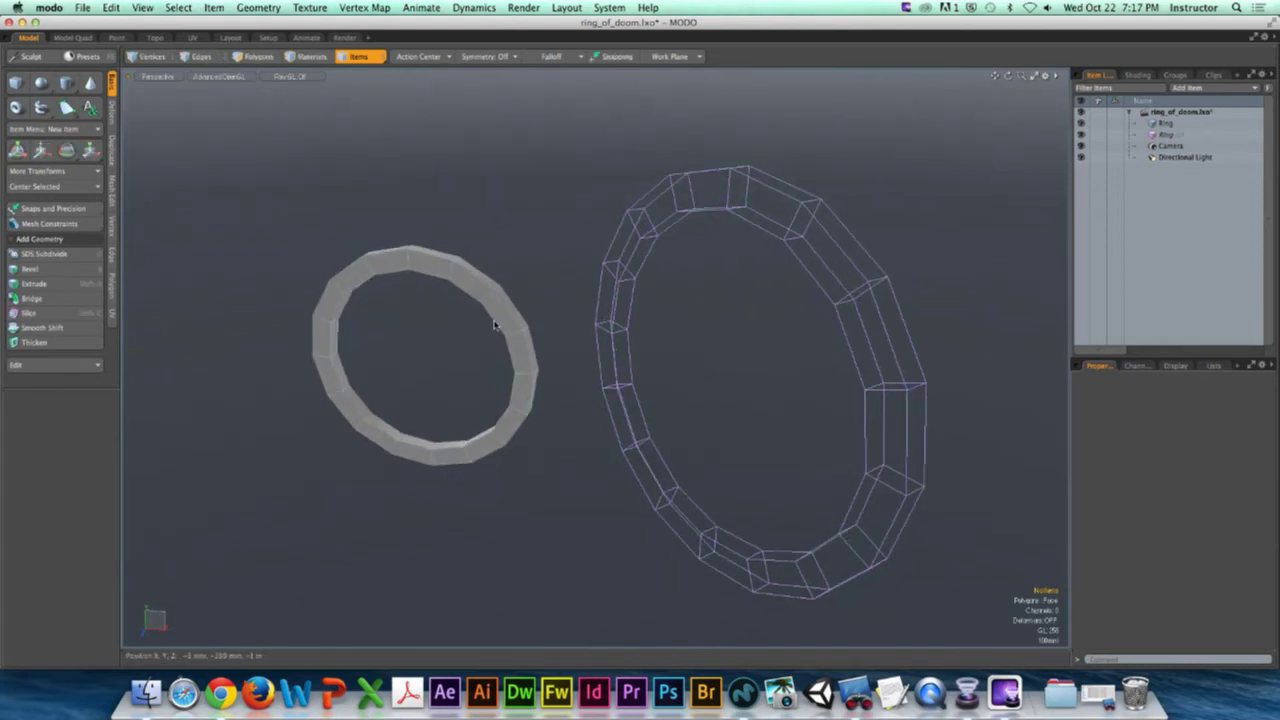
Step: Select the instanced ring and the original ring in turn to compare their item types and properties, then clear the selection
click(632, 277)
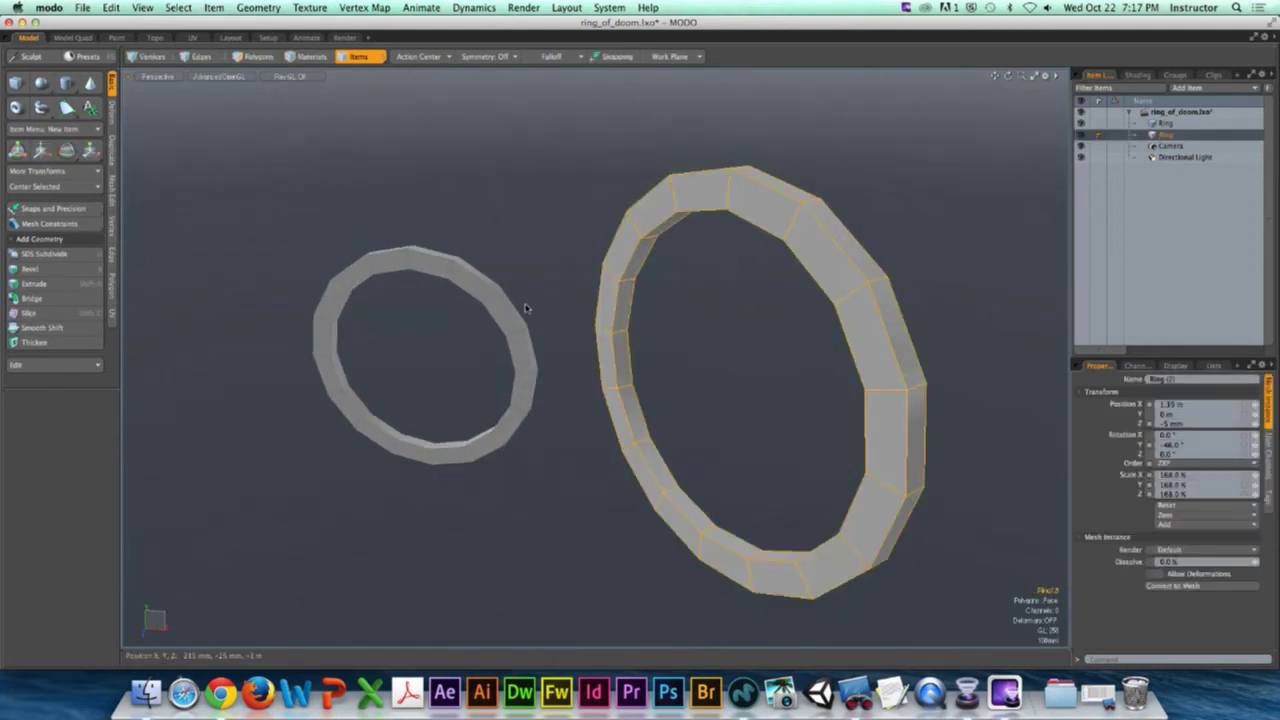
click(513, 313)
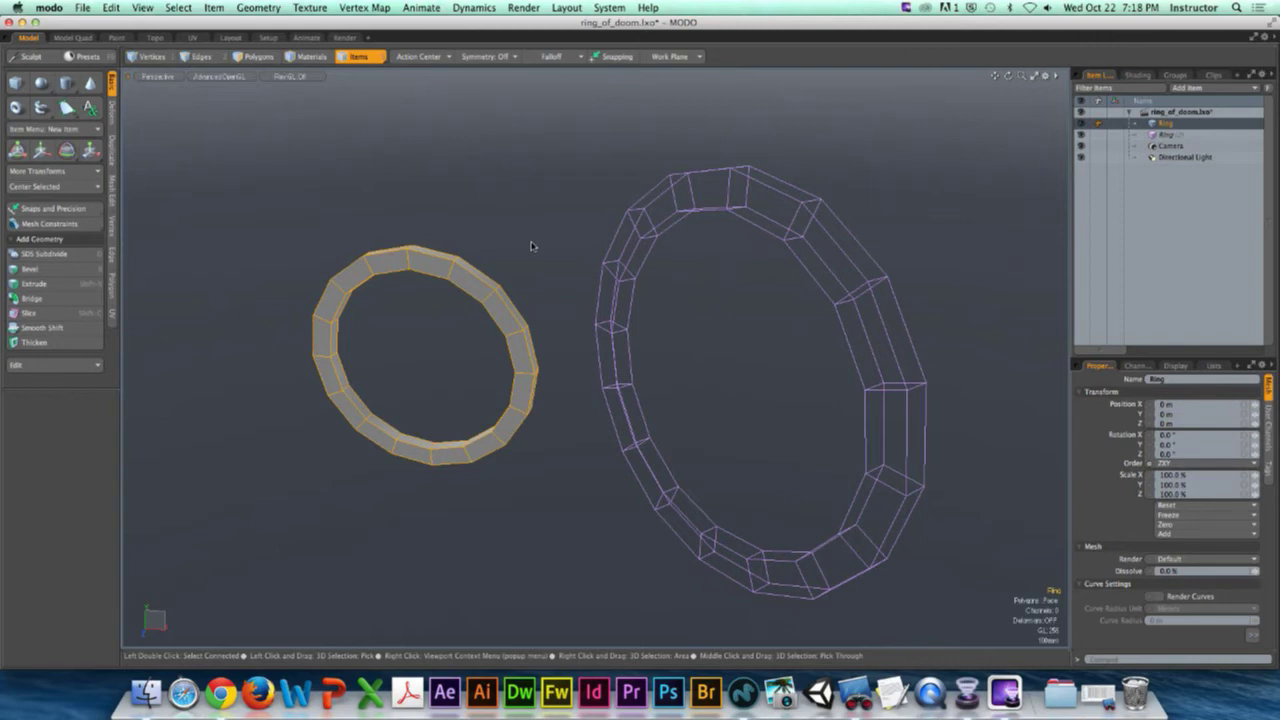
key(ctrl)
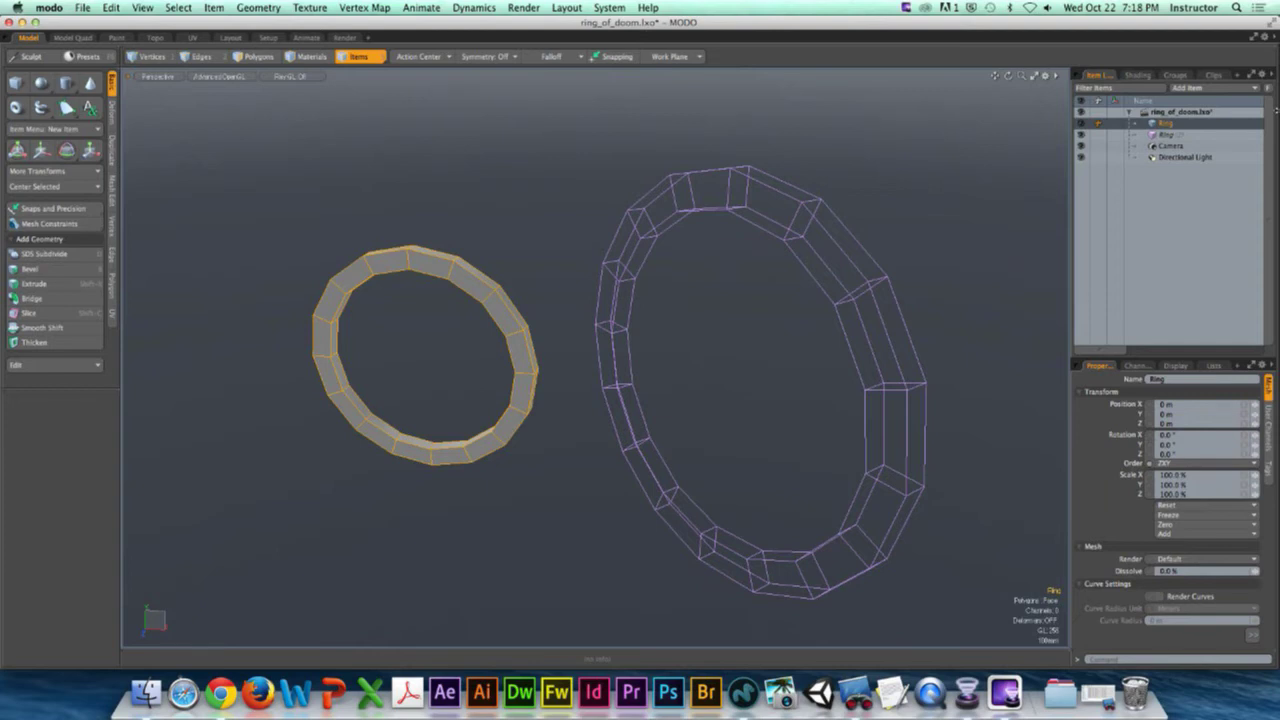
key(ctrl)
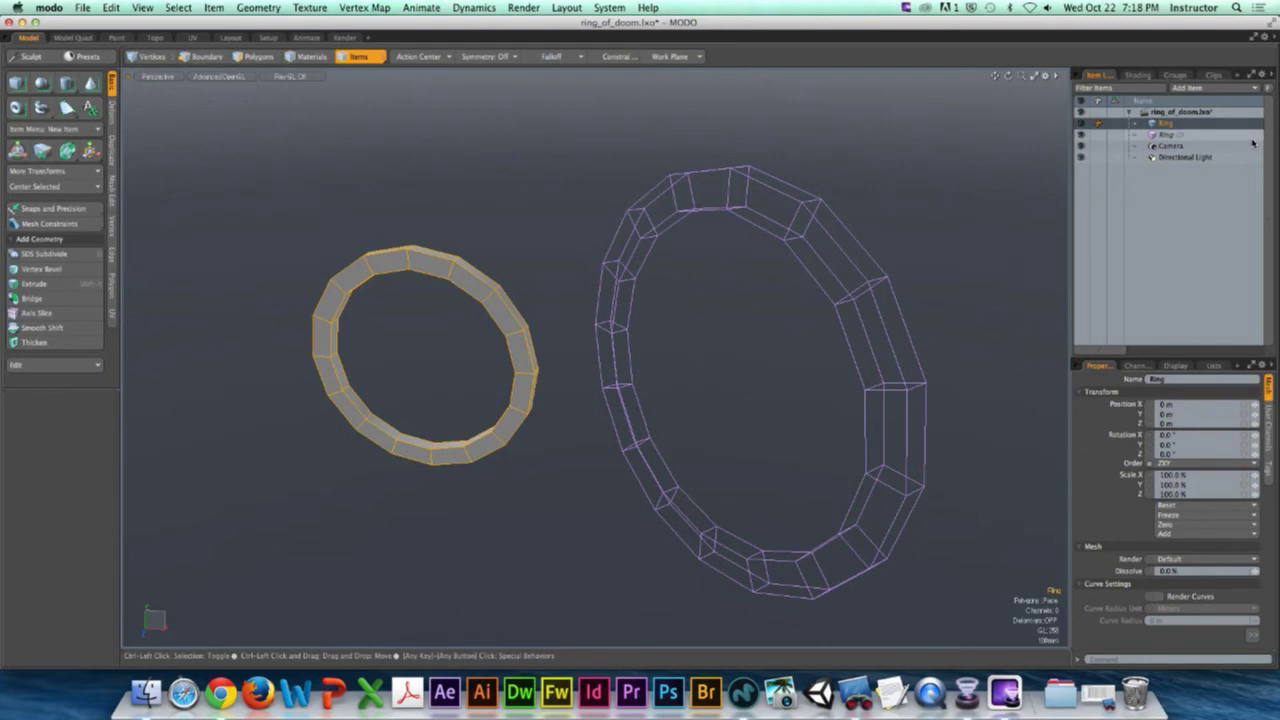
alt+drag(430, 312, 511, 318)
click(511, 318)
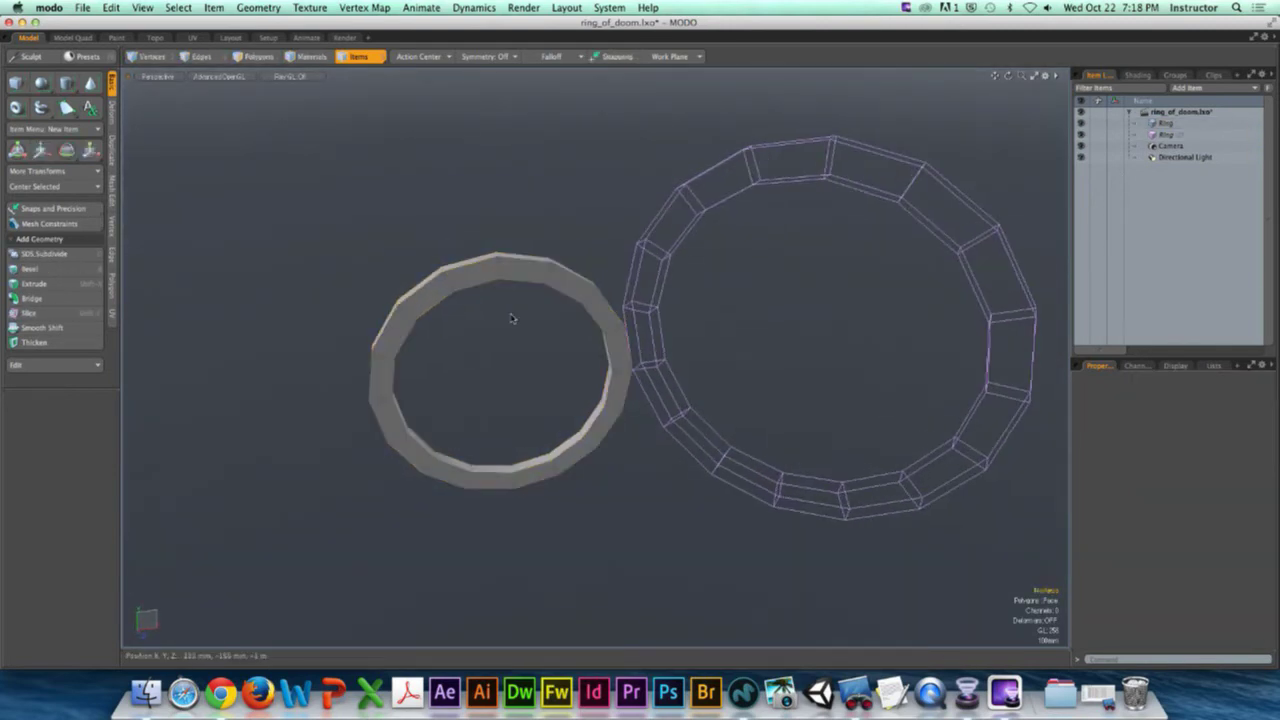
Step: Bevel the whole loop of front-face polygons on the original ring outward with an inset, then deselect them
click(258, 56)
click(443, 290)
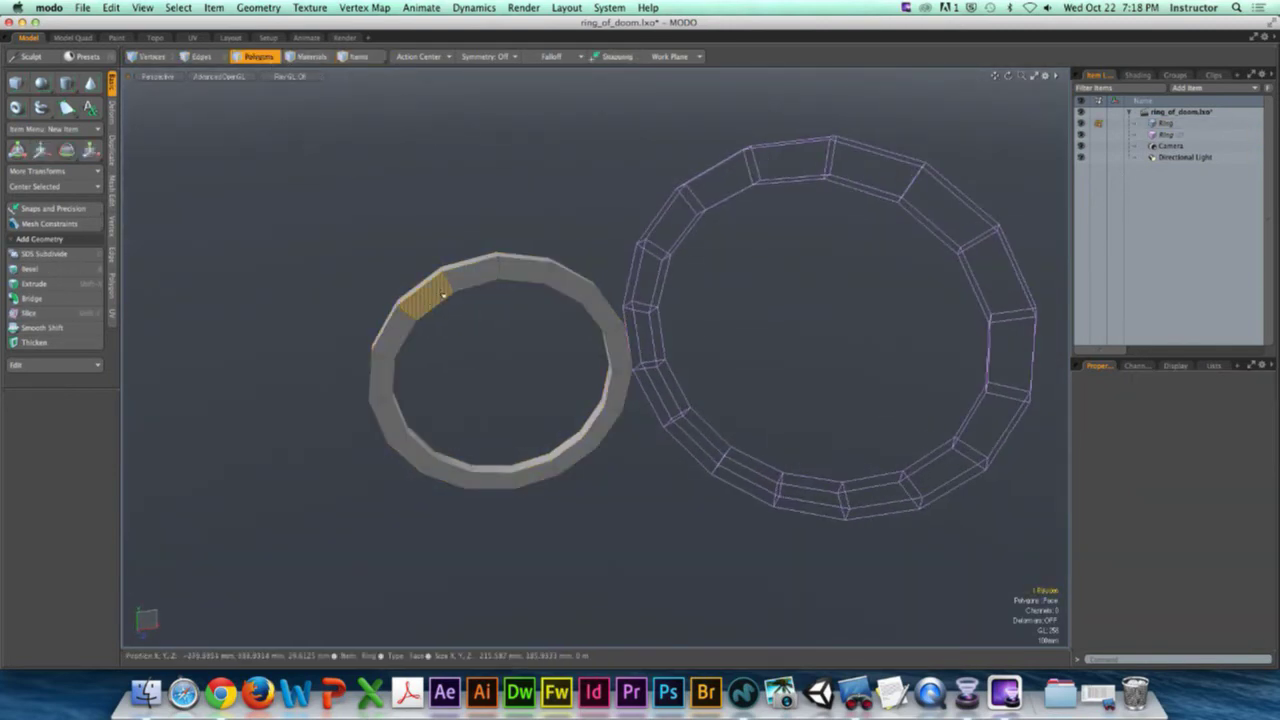
drag(443, 290, 585, 303)
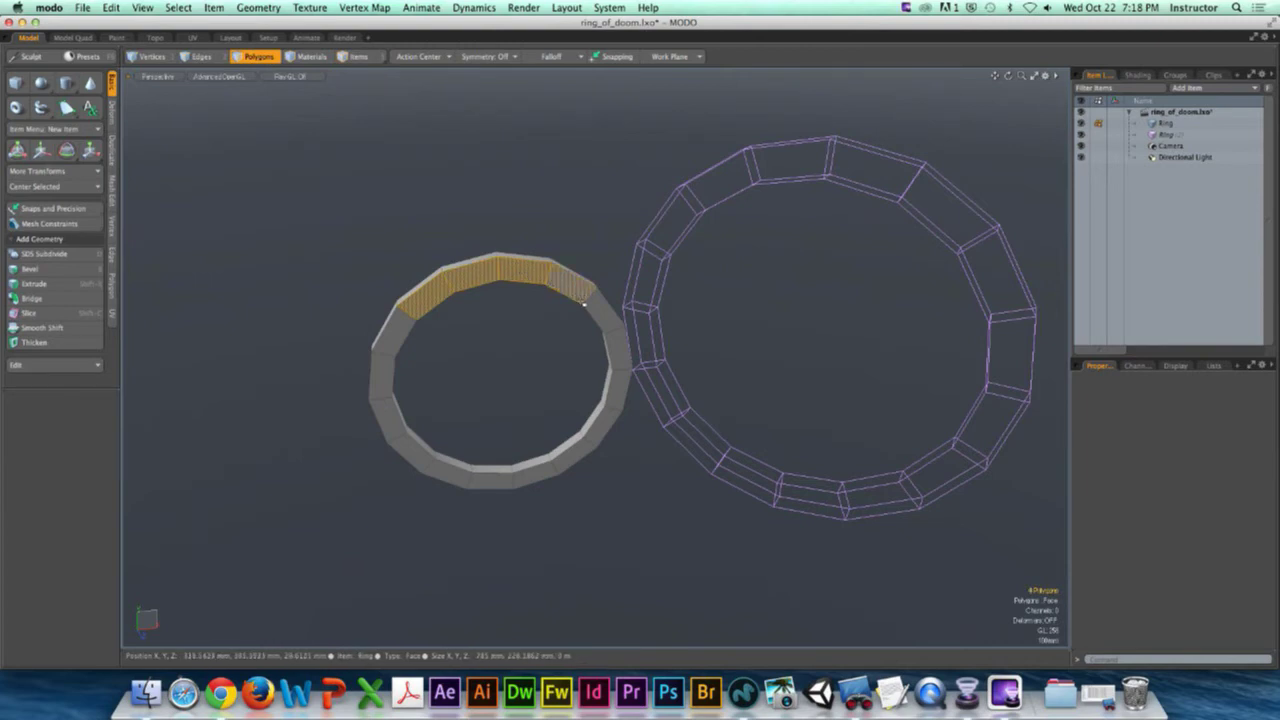
key(])
mouse_move(546, 357)
alt+mouse_down()
mouse_move(564, 395)
mouse_move(645, 403)
mouse_move(539, 363)
alt+mouse_up()
key(w)
key(b)
drag(463, 391, 458, 400)
drag(549, 369, 486, 346)
key(space)
click(531, 336)
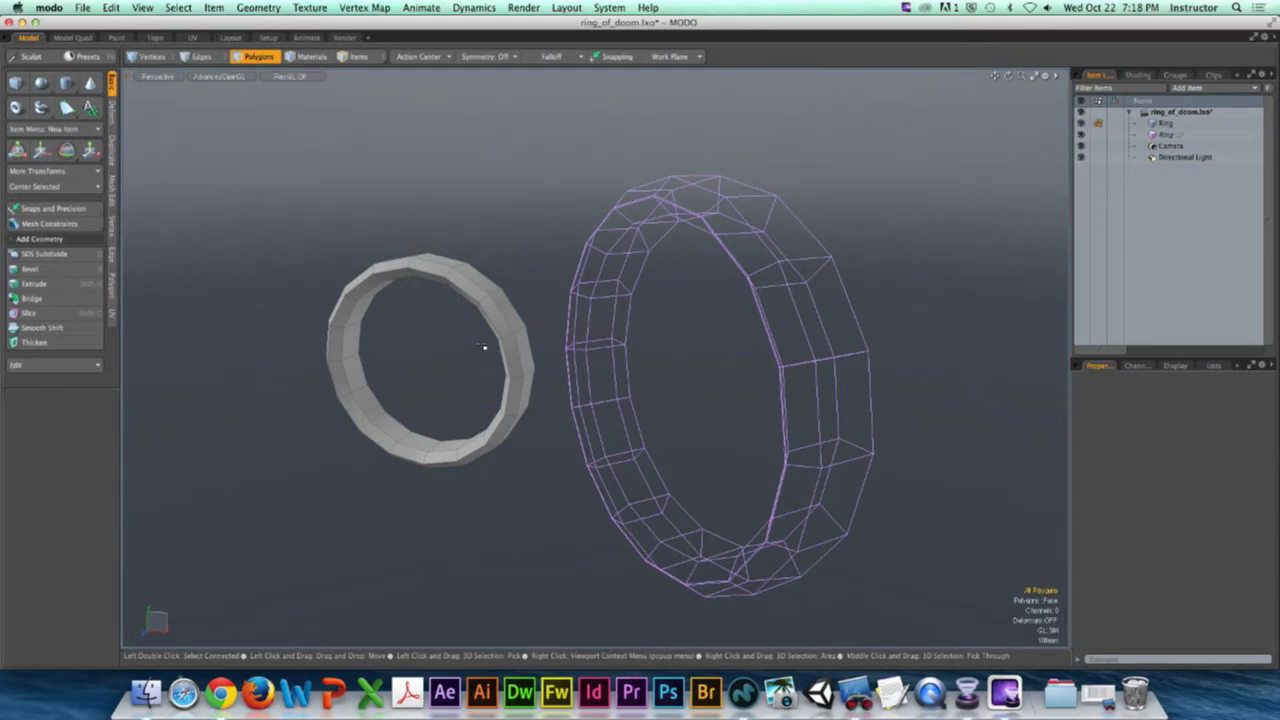
Step: Try scaling all of the original ring's connected polygons at component level, then deselect them
double_click(495, 350)
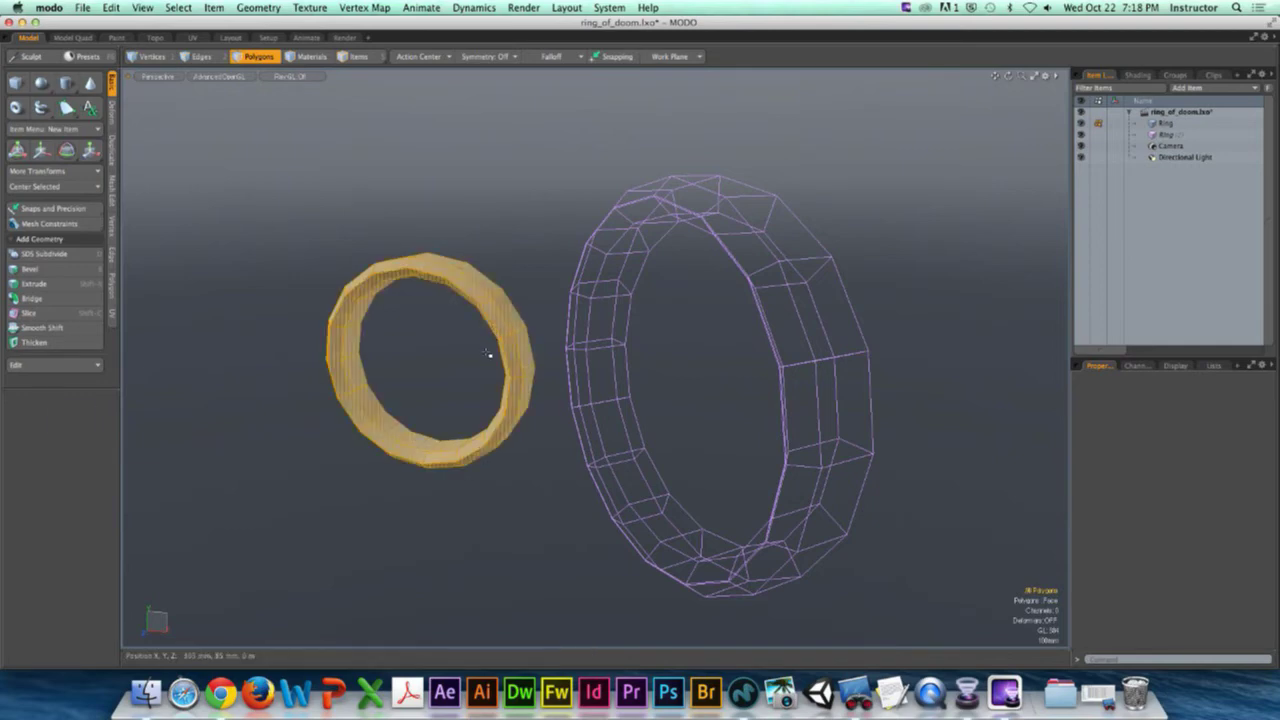
key(r)
drag(452, 362, 432, 382)
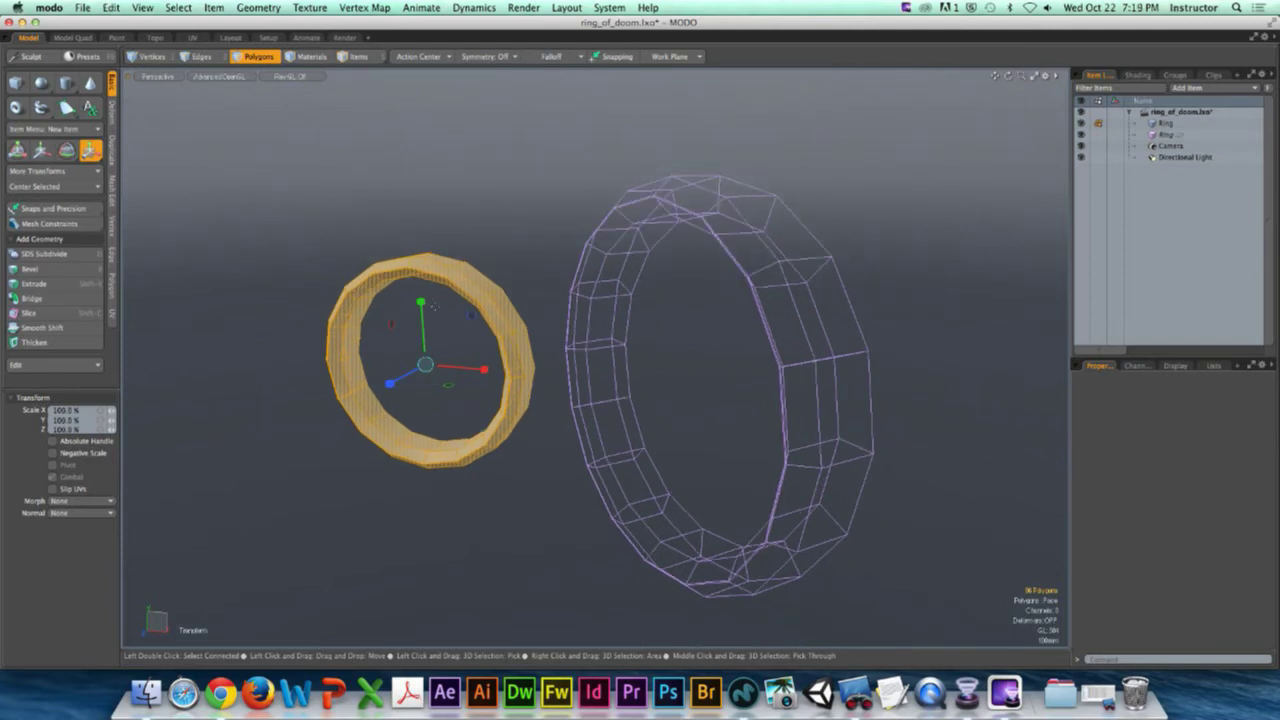
key(q)
click(428, 246)
alt+drag(428, 246, 602, 273)
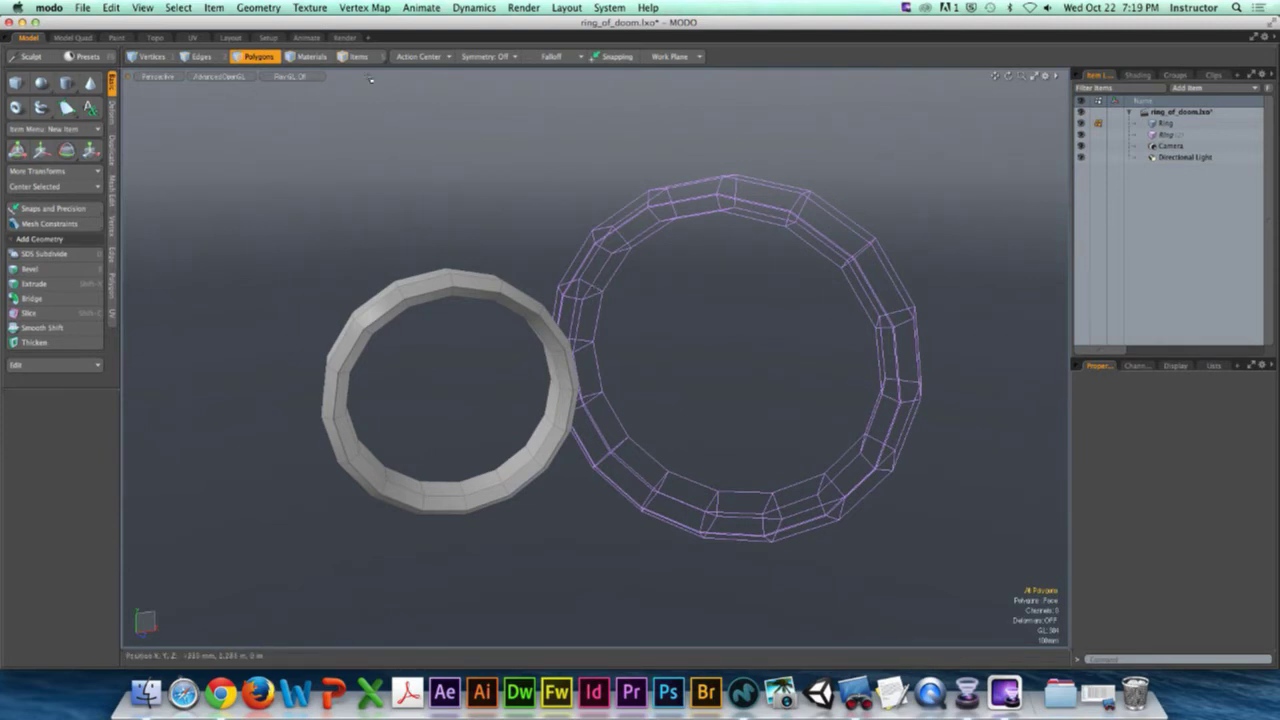
Step: Return to item selection and scale the original ring item uniformly to 112%
key(5)
click(468, 288)
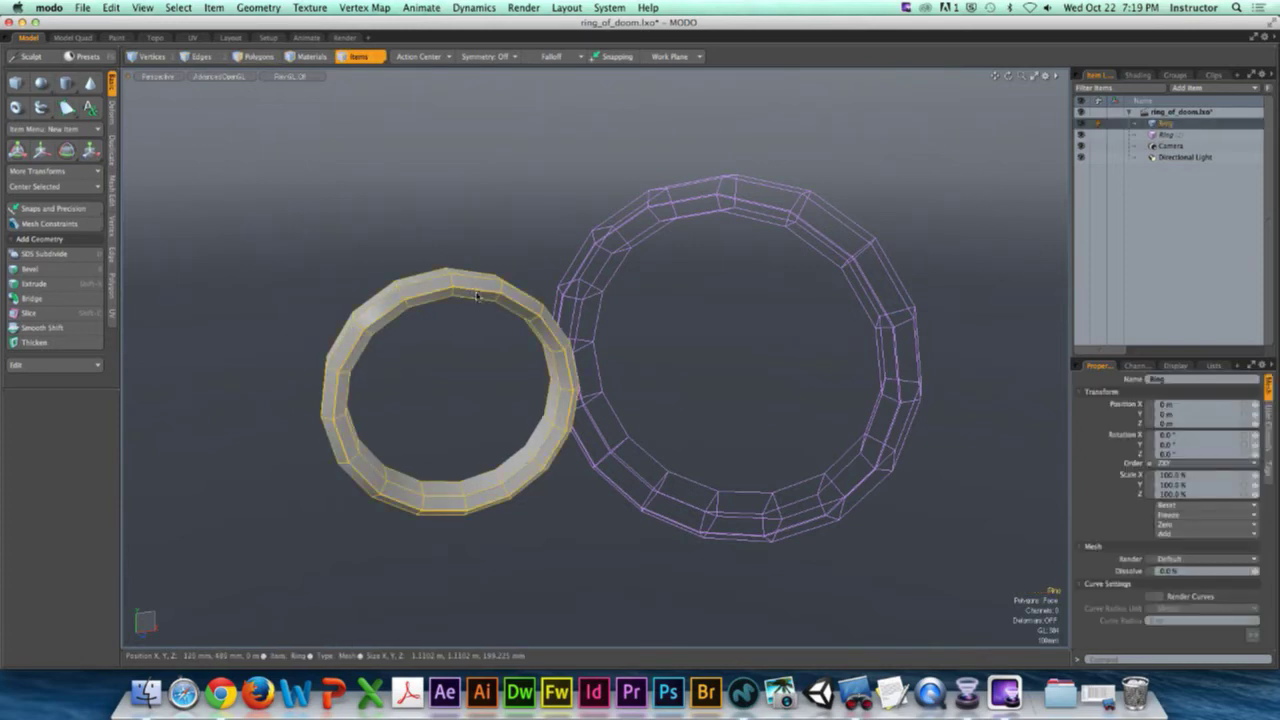
key(r)
mouse_move(463, 393)
mouse_down()
mouse_move(560, 393)
mouse_move(488, 393)
mouse_up()
drag(511, 327, 520, 330)
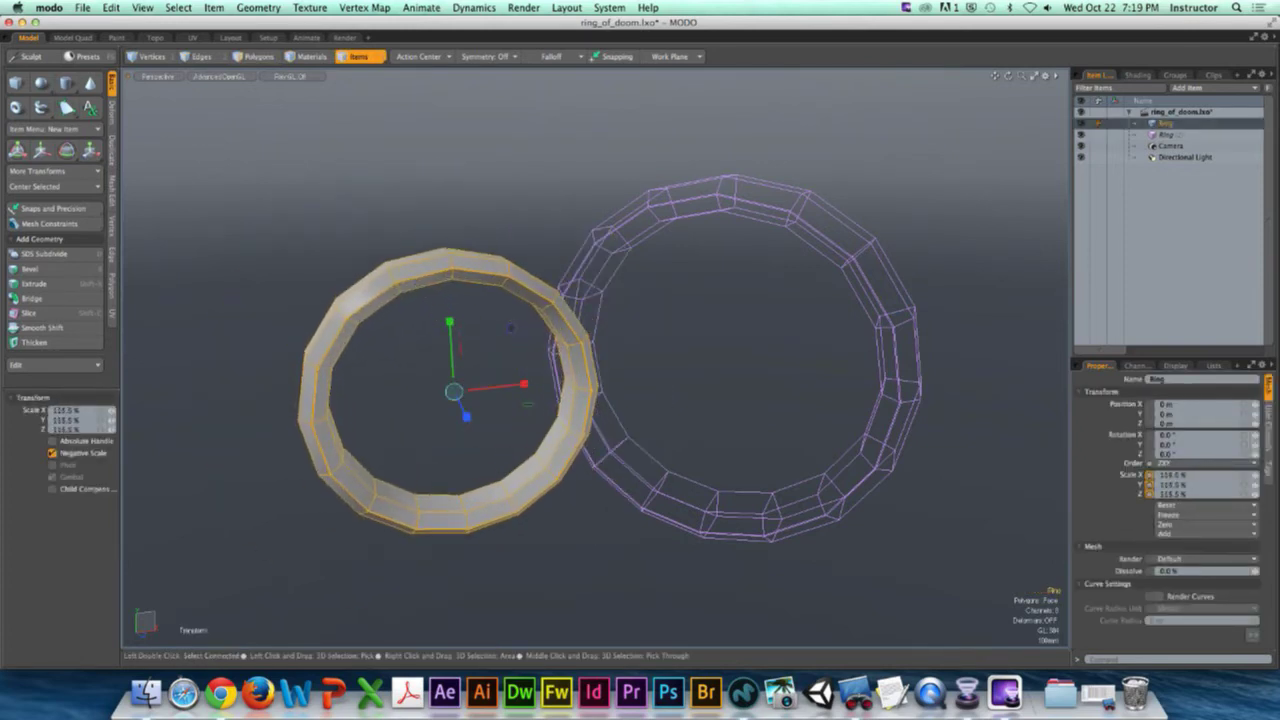
key(q)
Step: Select the instanced ring, scale it uniformly to about 186%, and deselect it
click(719, 209)
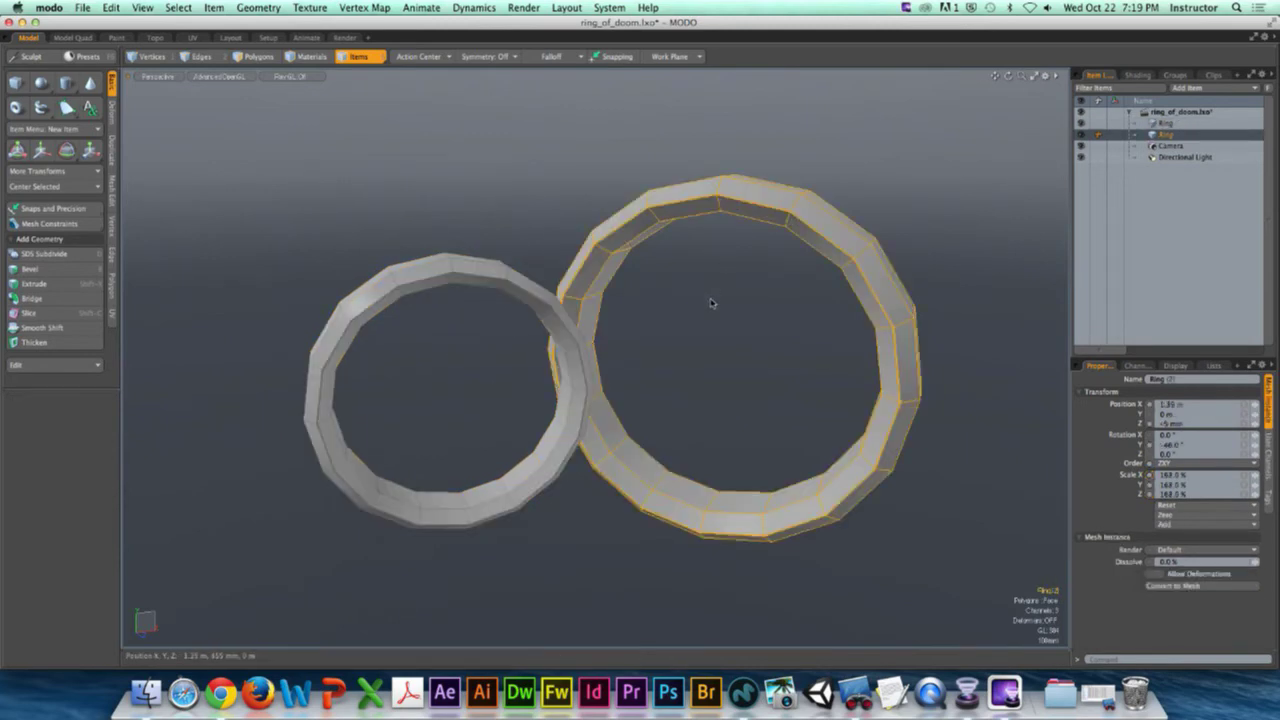
key(r)
mouse_move(727, 361)
mouse_down()
mouse_move(800, 361)
mouse_move(650, 361)
mouse_move(740, 361)
mouse_move(722, 361)
mouse_up()
click(654, 317)
alt+drag(654, 317, 595, 315)
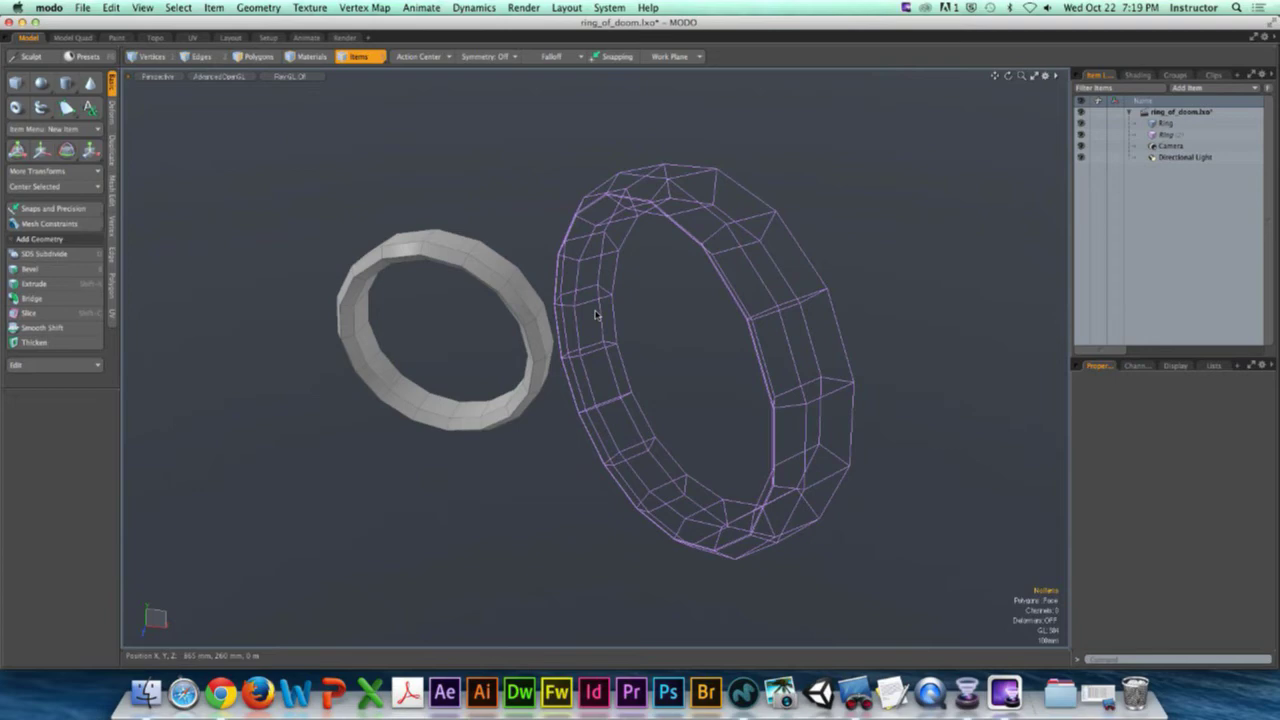
Step: Add a tall vertical 16-sided cylinder in front of the original ring, inside that ring's own mesh
alt+drag(595, 315, 513, 374)
mouse_move(315, 246)
alt+shift+mouse_down()
mouse_move(332, 201)
mouse_move(300, 245)
alt+shift+mouse_up()
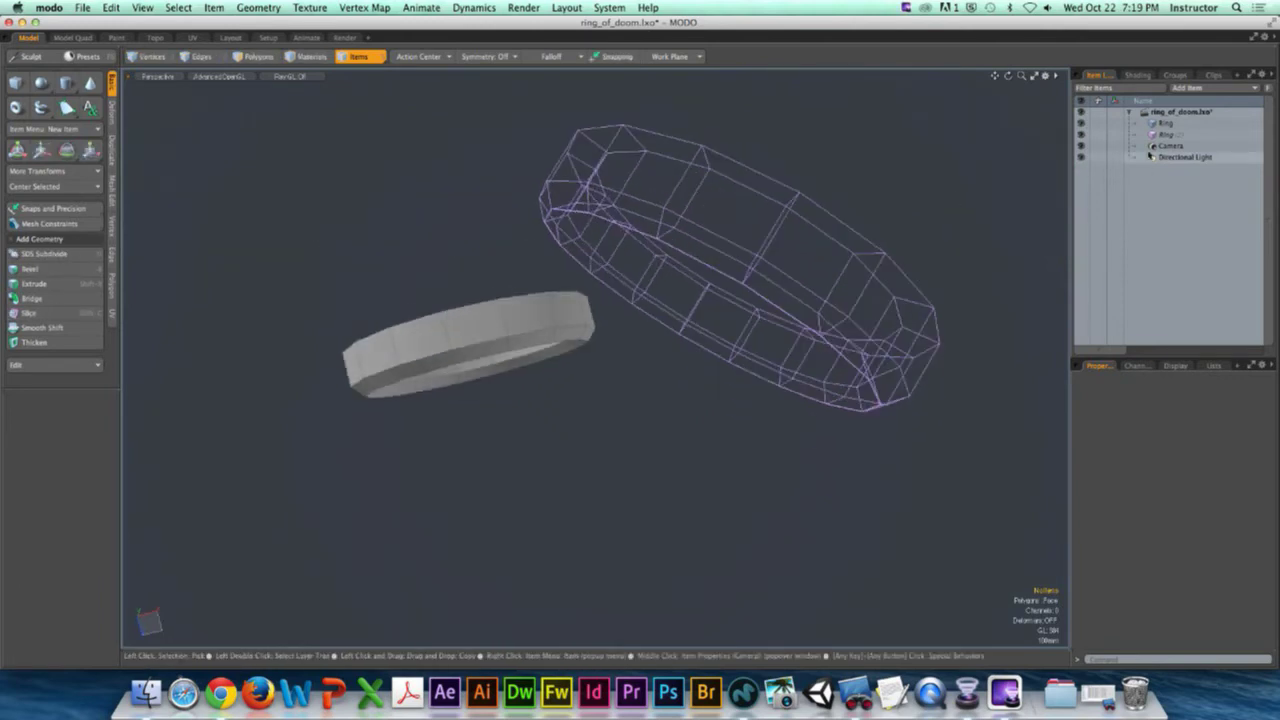
click(1165, 124)
click(258, 56)
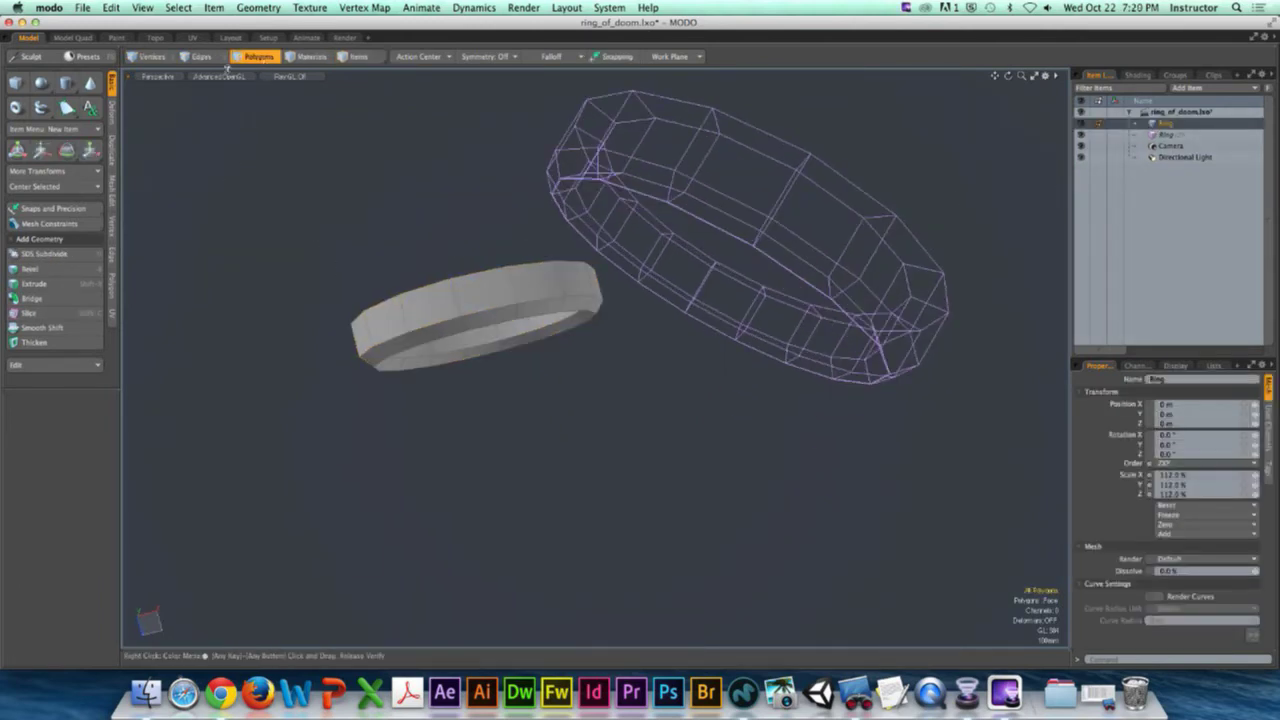
click(66, 83)
click(507, 405)
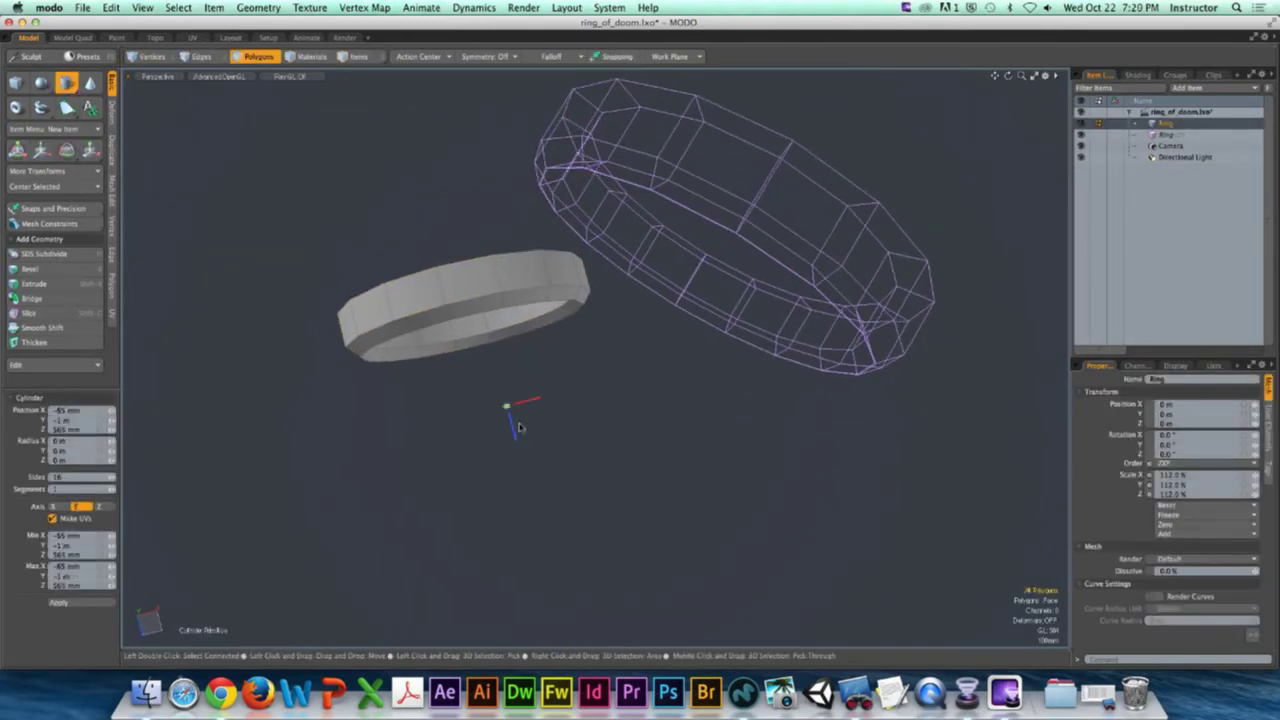
ctrl+drag(512, 409, 488, 340)
drag(497, 424, 478, 282)
key(space)
mouse_move(414, 367)
alt+mouse_down()
mouse_move(517, 357)
mouse_move(294, 357)
mouse_move(406, 369)
alt+mouse_up()
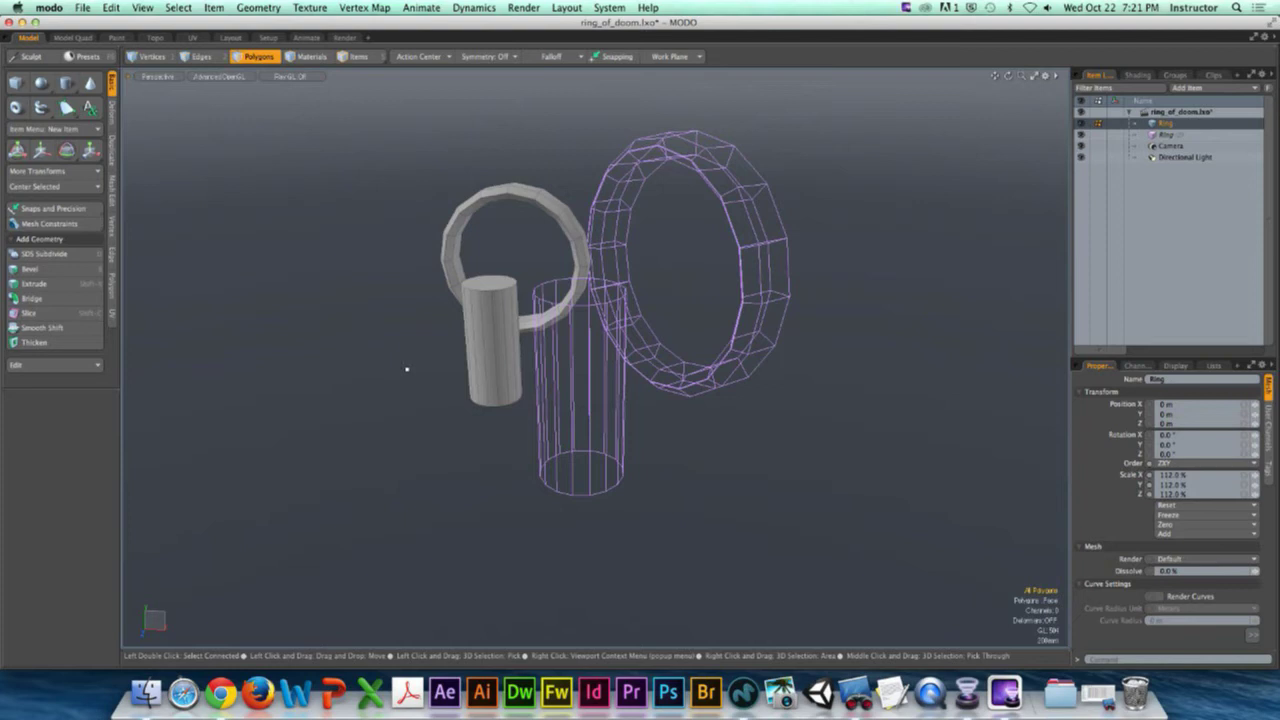
Step: Create another instance from the instanced ring in the item list
key(ctrl)
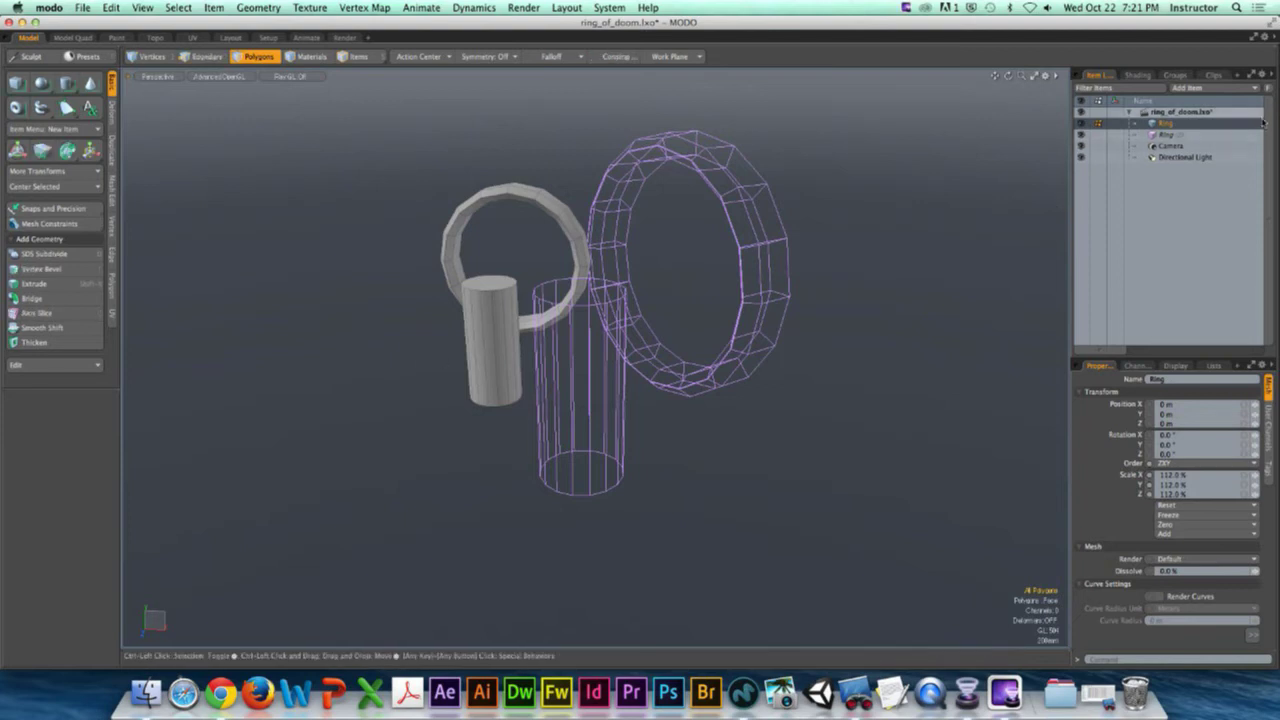
click(1180, 134)
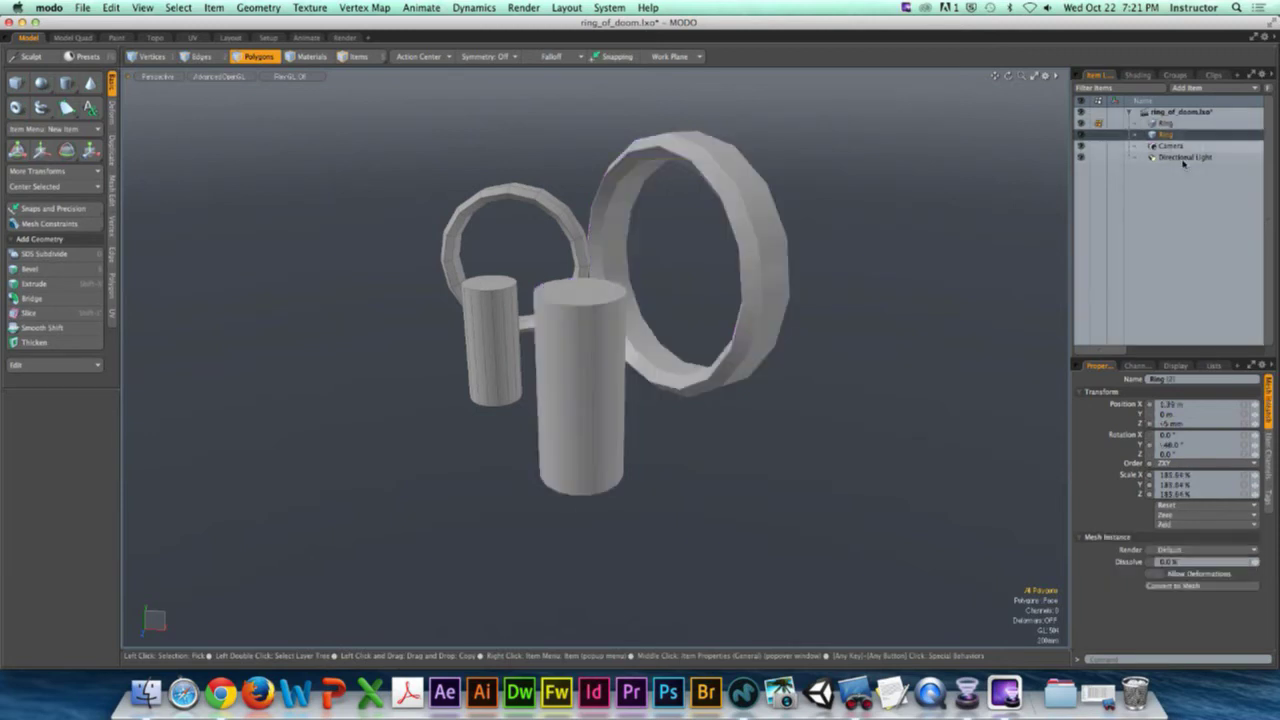
right_click(1177, 136)
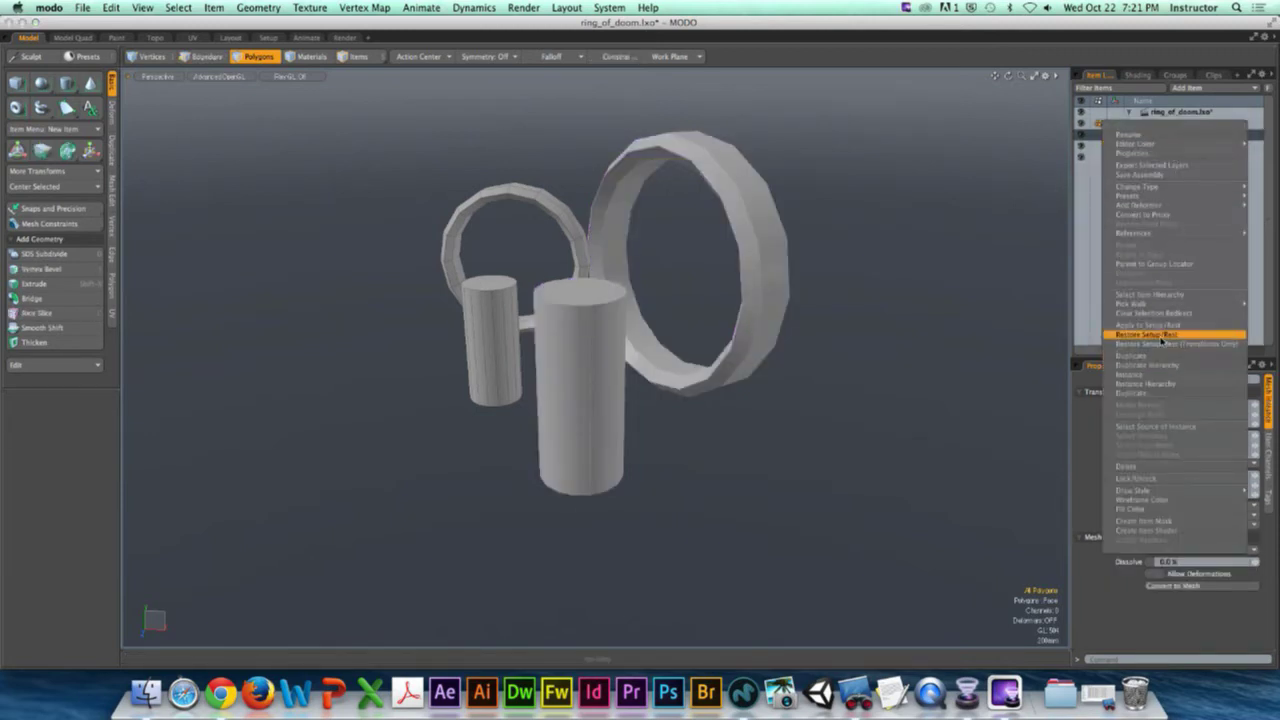
click(1135, 374)
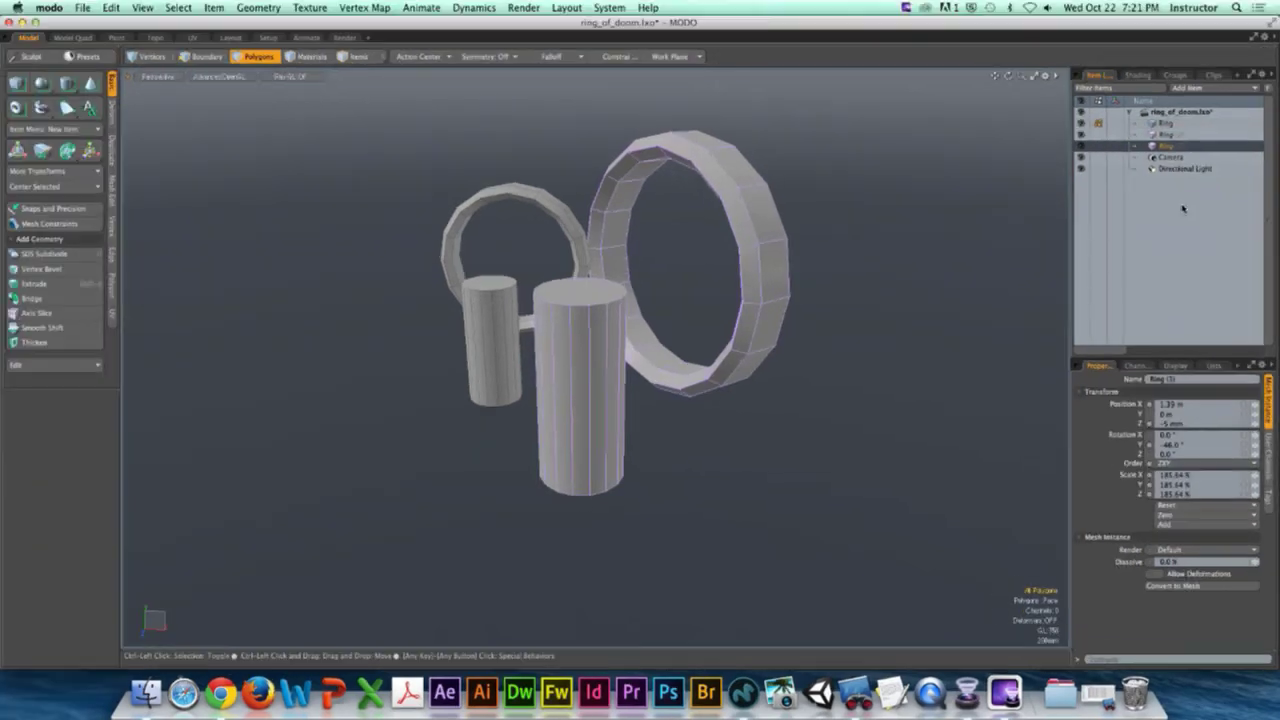
alt+drag(740, 365, 703, 390)
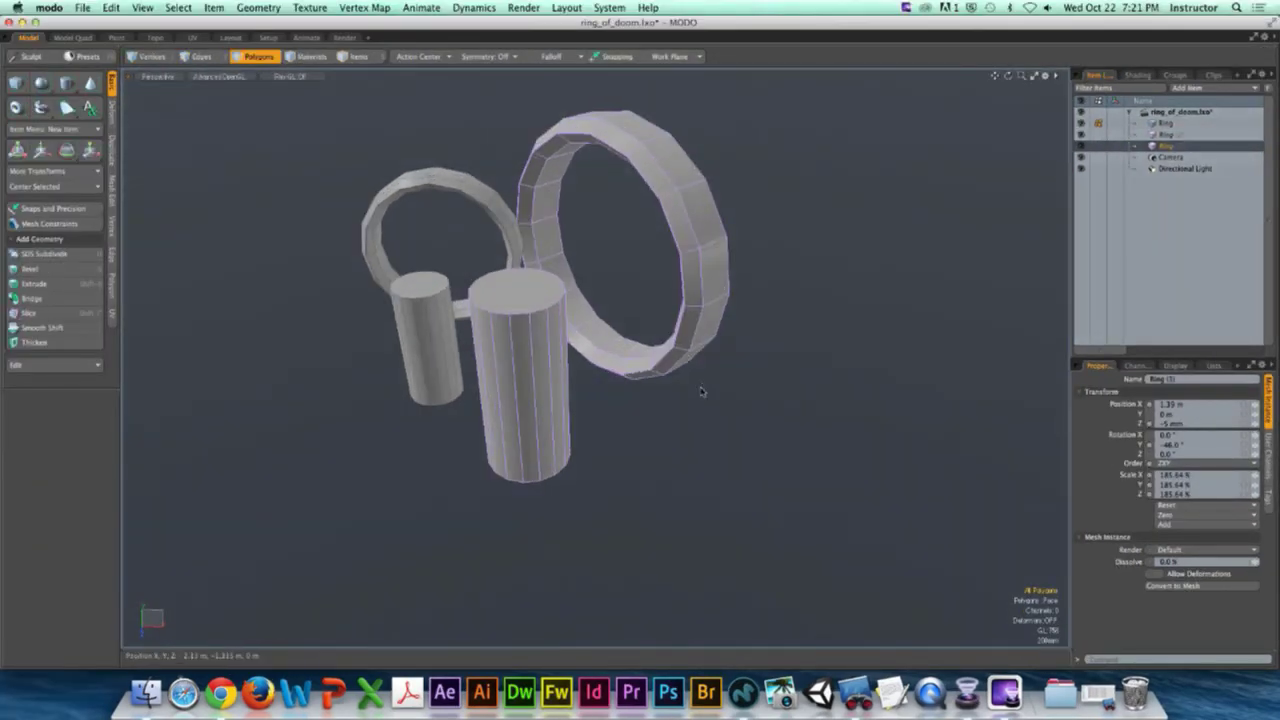
key(y)
drag(484, 295, 597, 295)
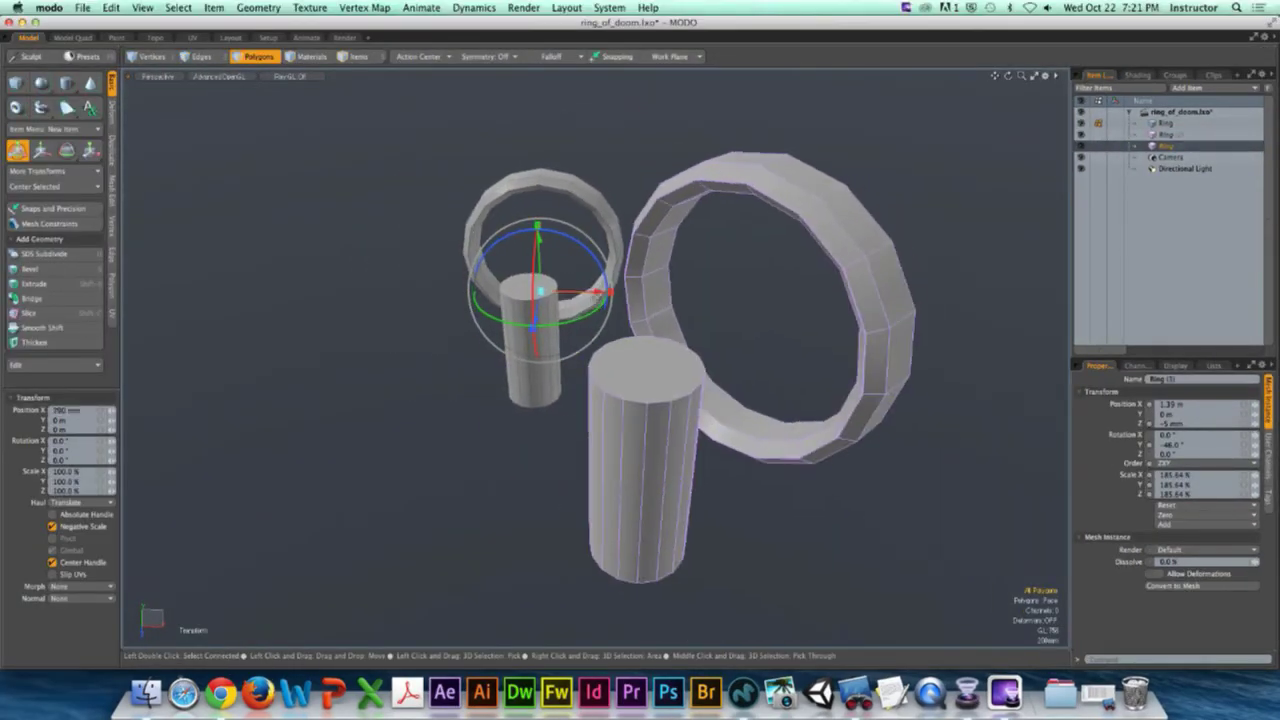
key(super+z)
key(q)
alt+drag(824, 233, 757, 266)
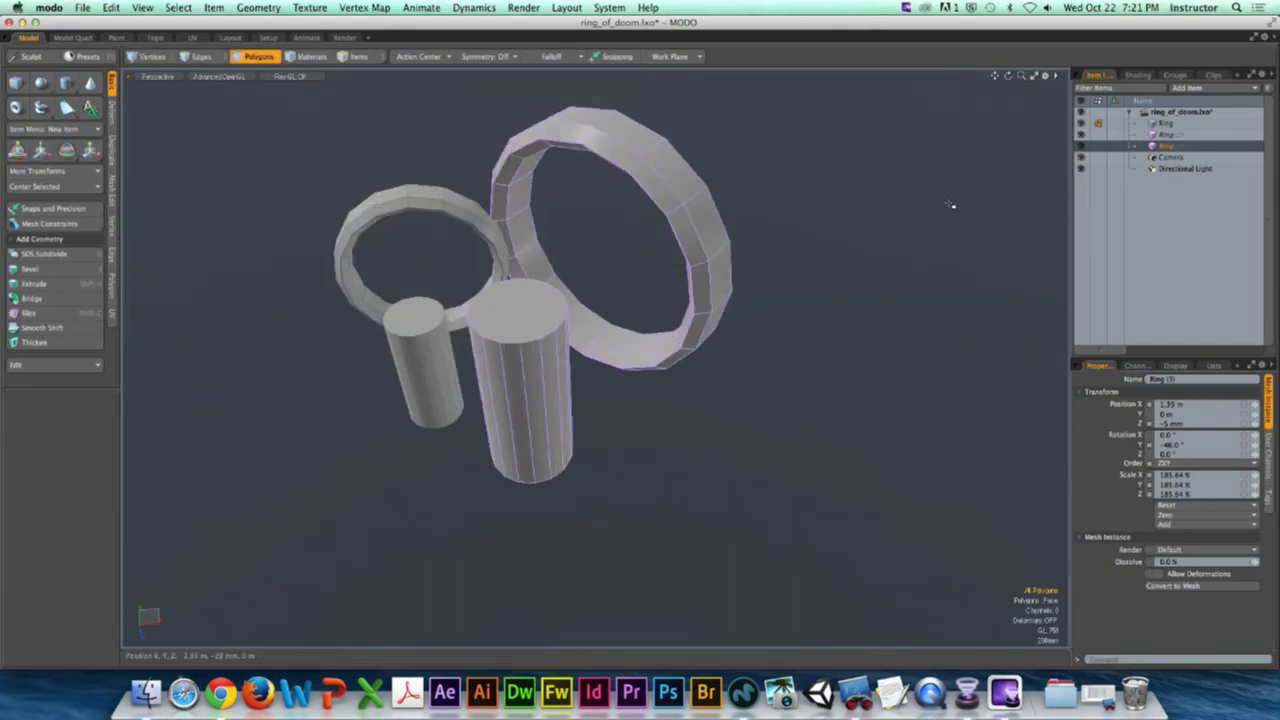
Step: Move the newest ring instance along the X axis to about 3.97 m in item mode
drag(1165, 134, 1160, 148)
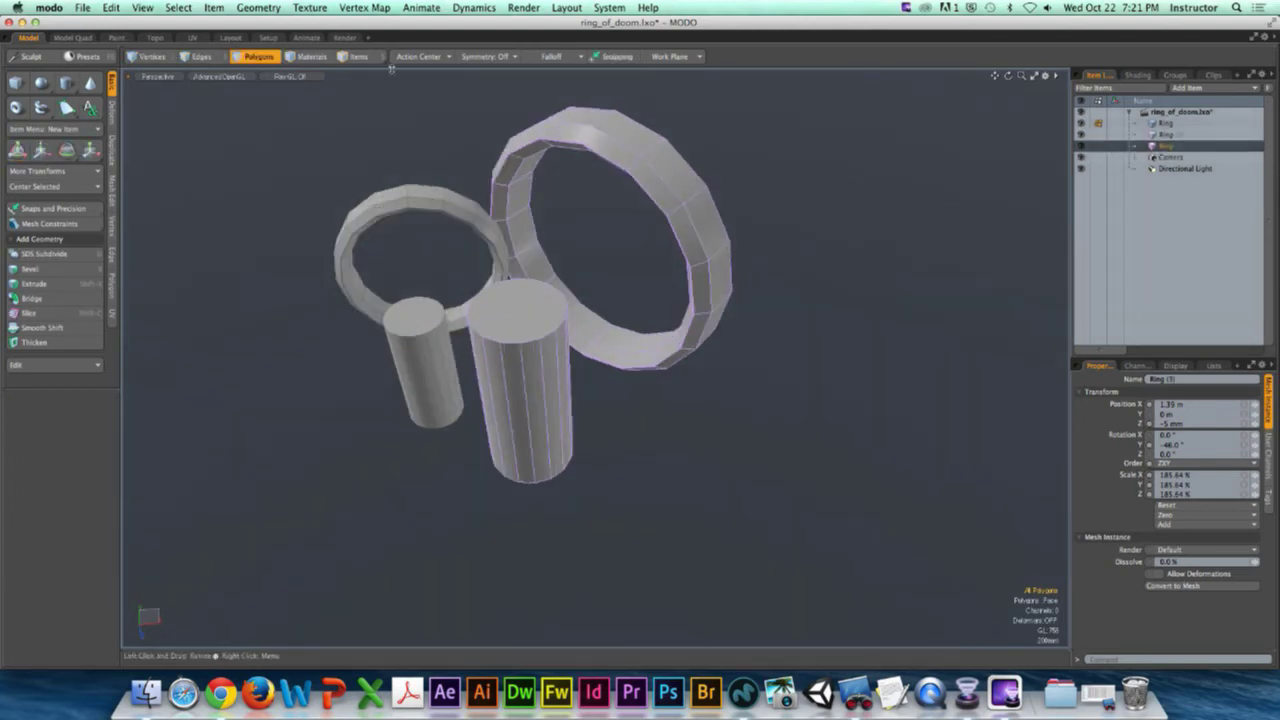
key(5)
key(y)
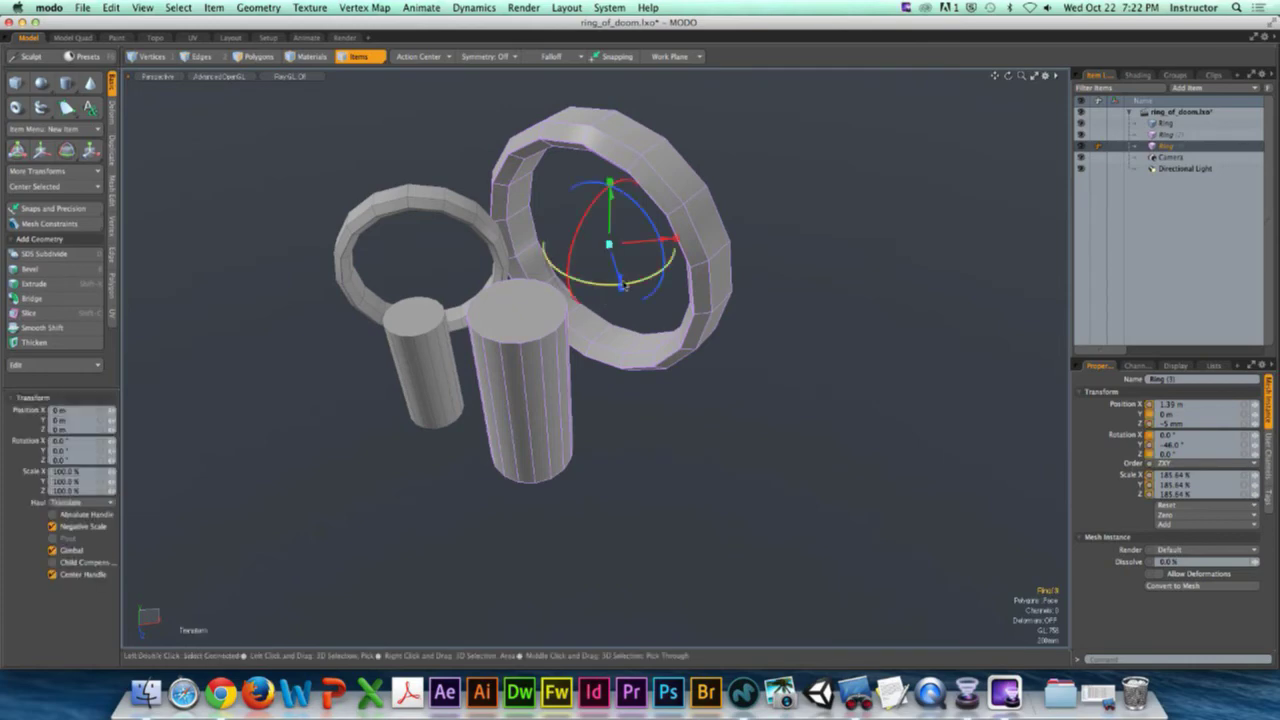
drag(657, 243, 982, 211)
scroll(720, 260, down, 3)
alt+drag(720, 260, 666, 280)
key(q)
Step: Change the type of the farthest ring instance to Mesh and deselect it
click(711, 307)
click(666, 280)
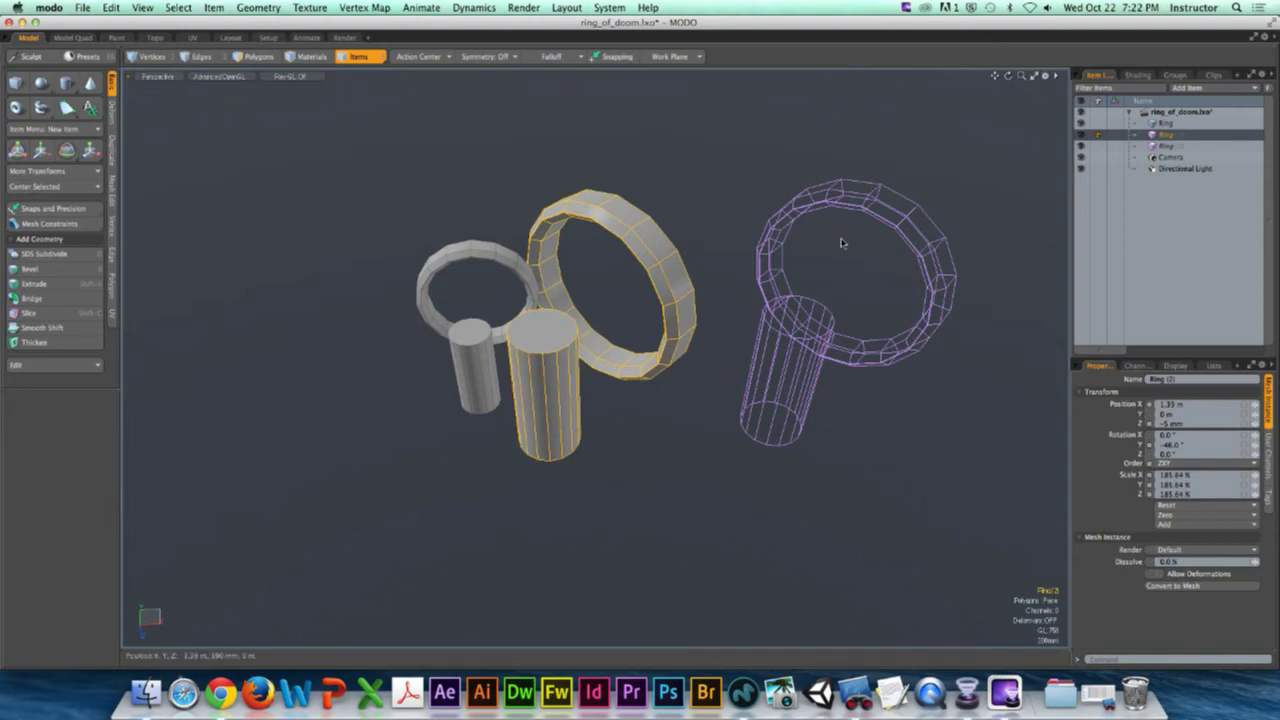
click(866, 216)
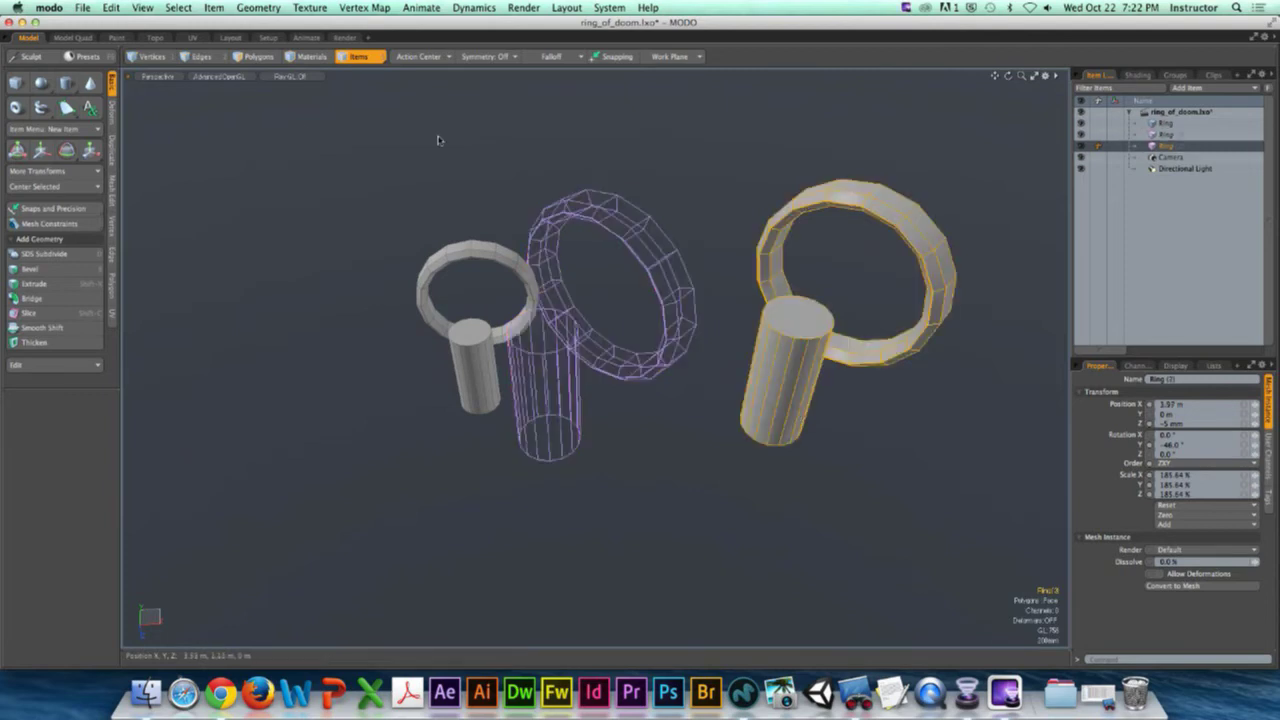
click(214, 8)
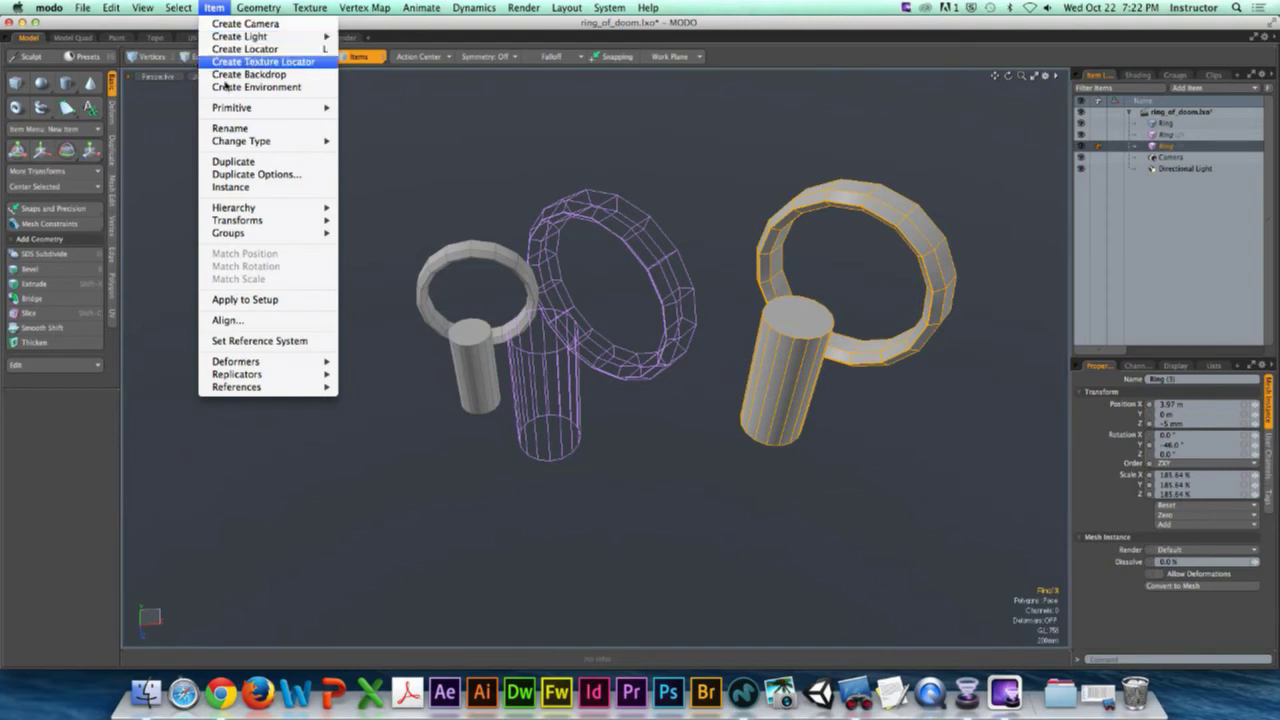
mouse_move(257, 236)
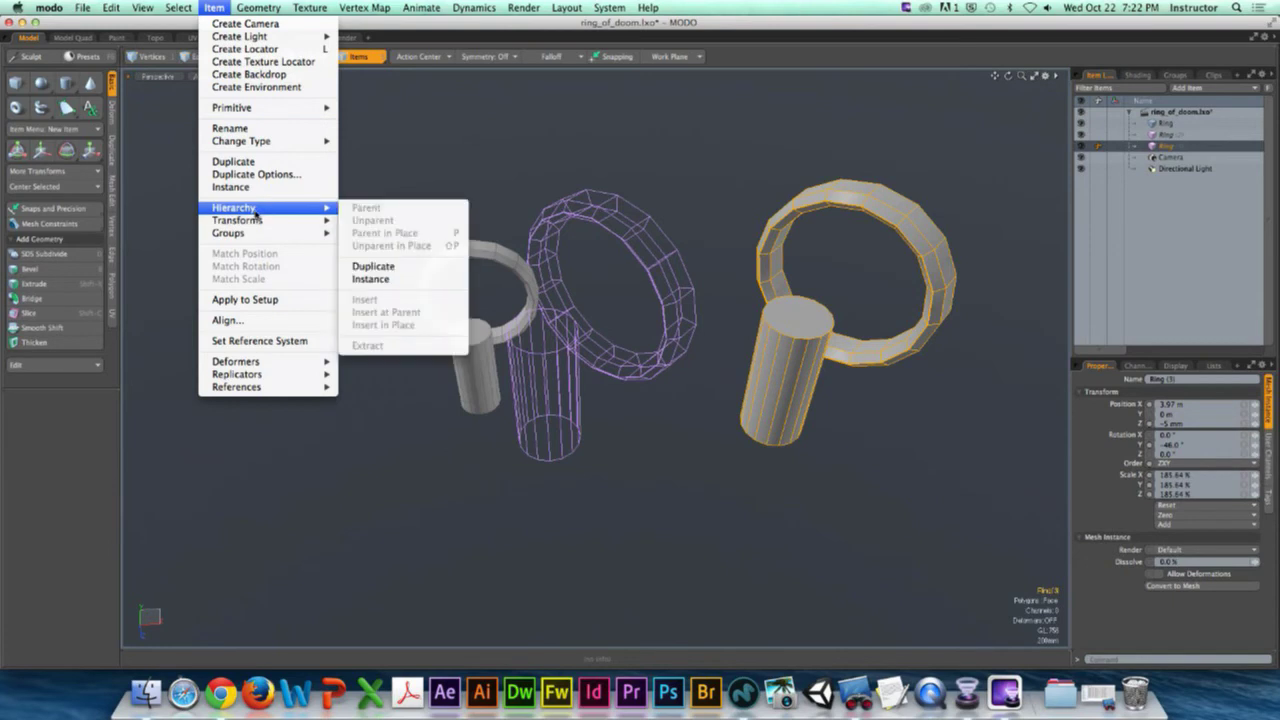
mouse_move(256, 145)
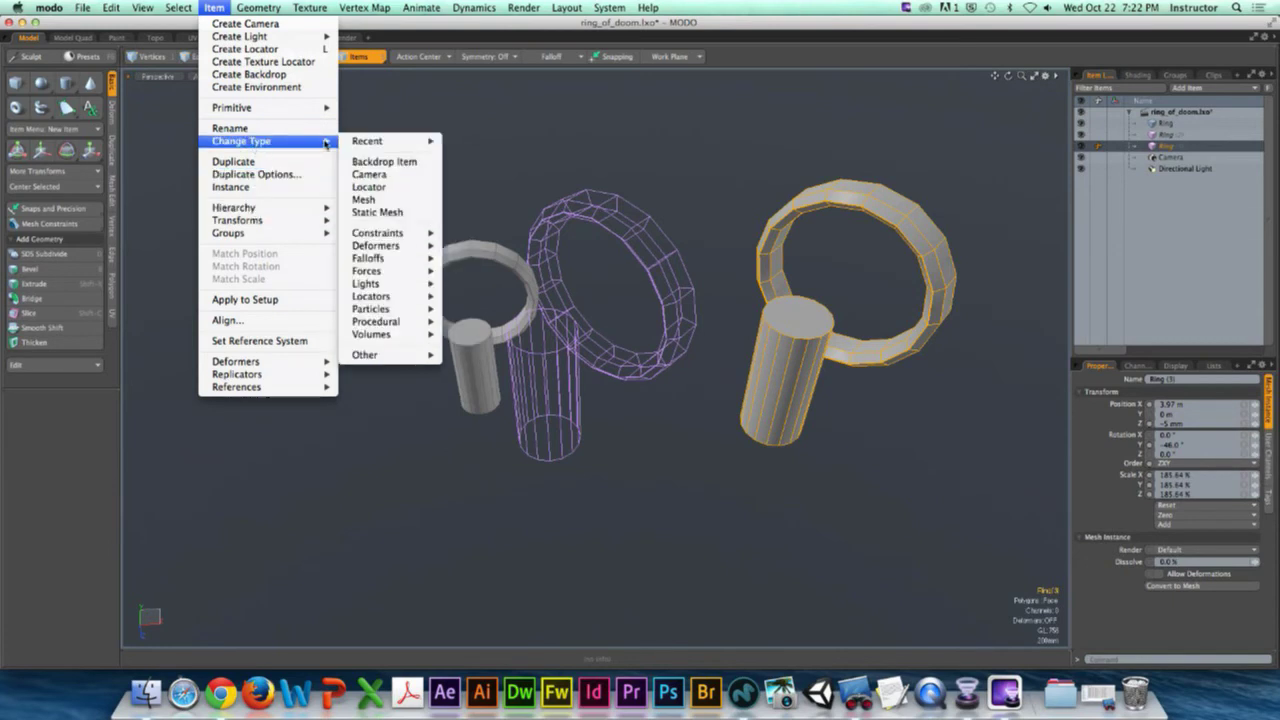
click(364, 199)
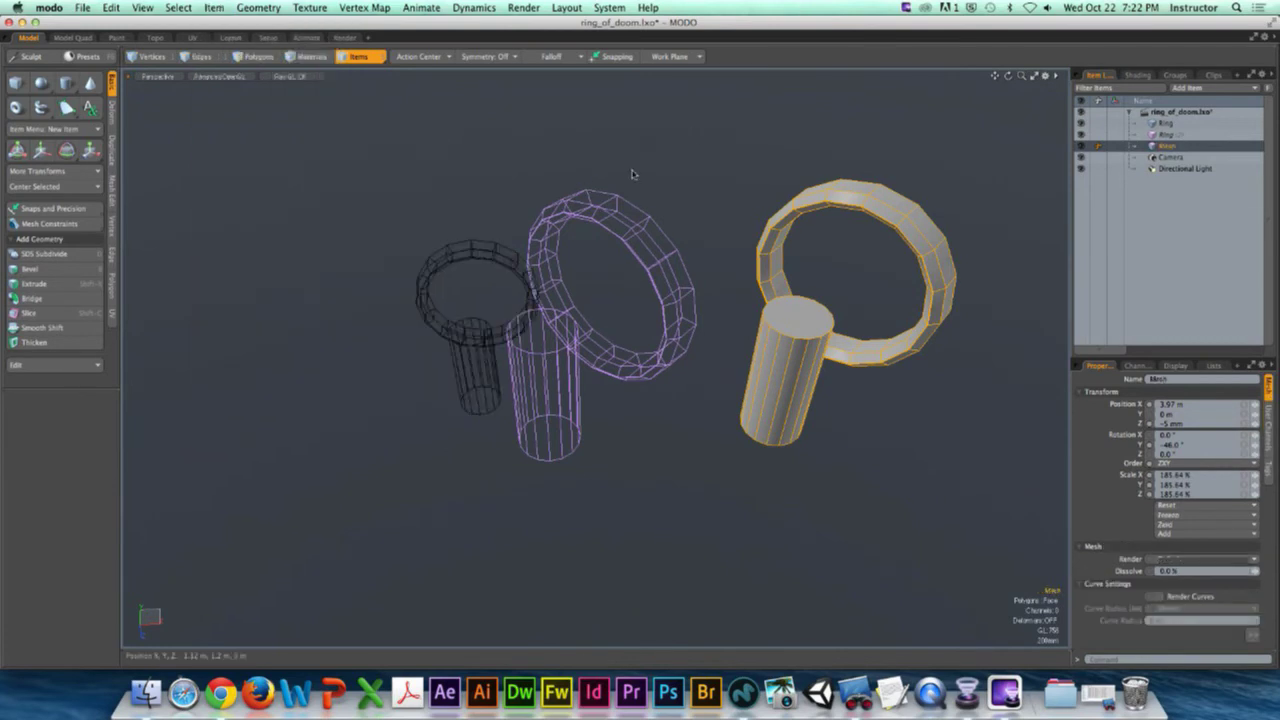
click(694, 128)
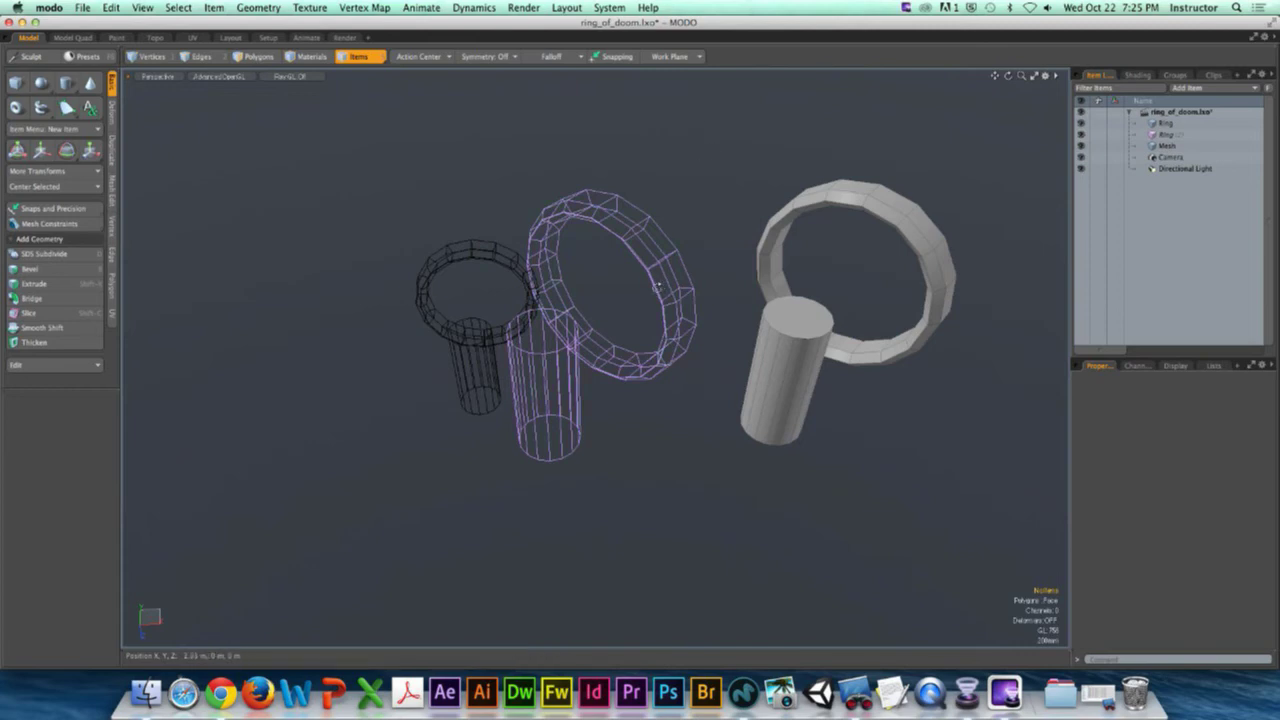
Step: Select the remaining ring instance together with the converted mesh item and delete both
alt+drag(658, 285, 676, 292)
click(678, 297)
shift+click(763, 277)
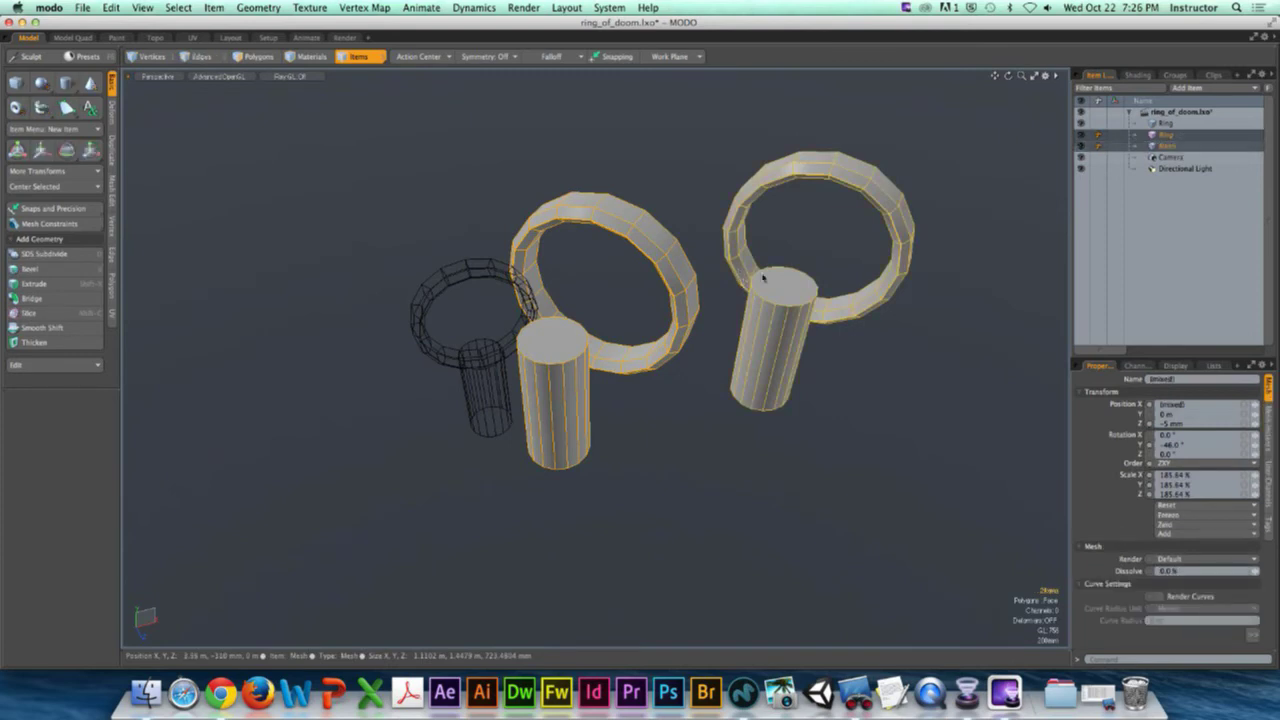
right_click(1150, 150)
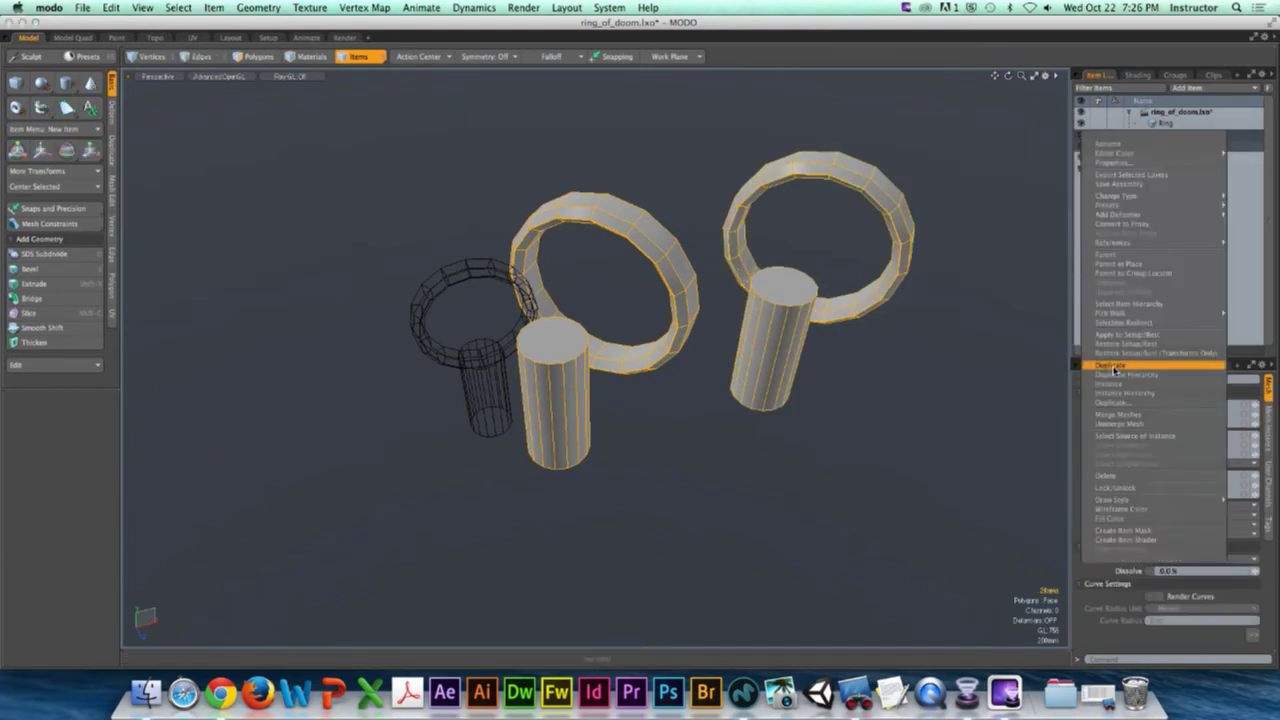
click(1107, 475)
click(1222, 378)
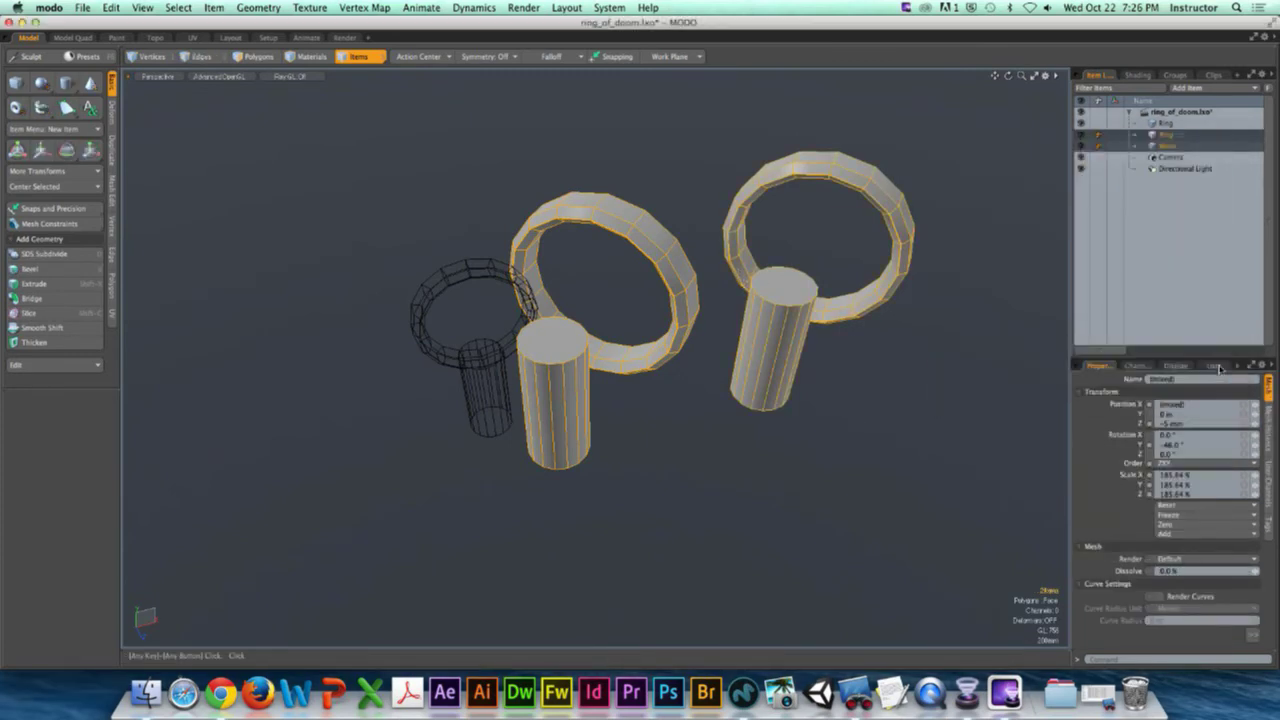
click(1222, 378)
Step: Delete the cylinder's polygons from the original ring's mesh and return to item selection
alt+drag(560, 387, 602, 376)
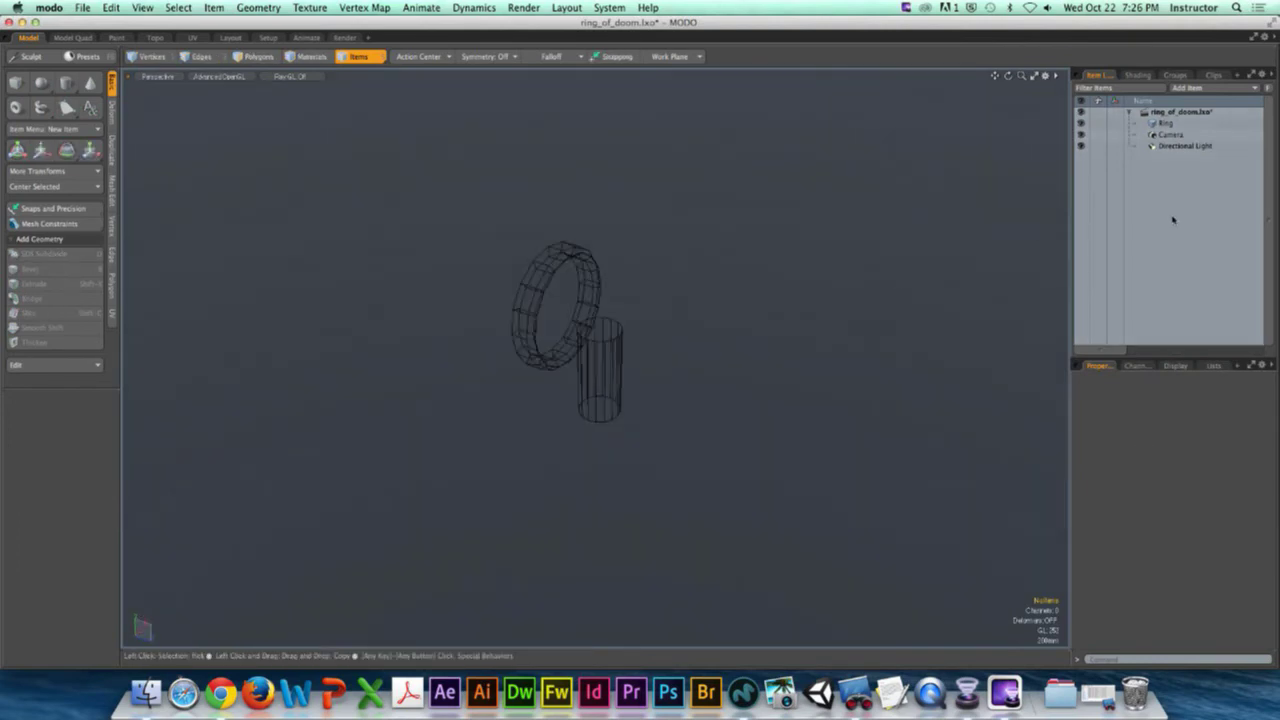
click(1166, 124)
scroll(645, 357, up, 5)
key(3)
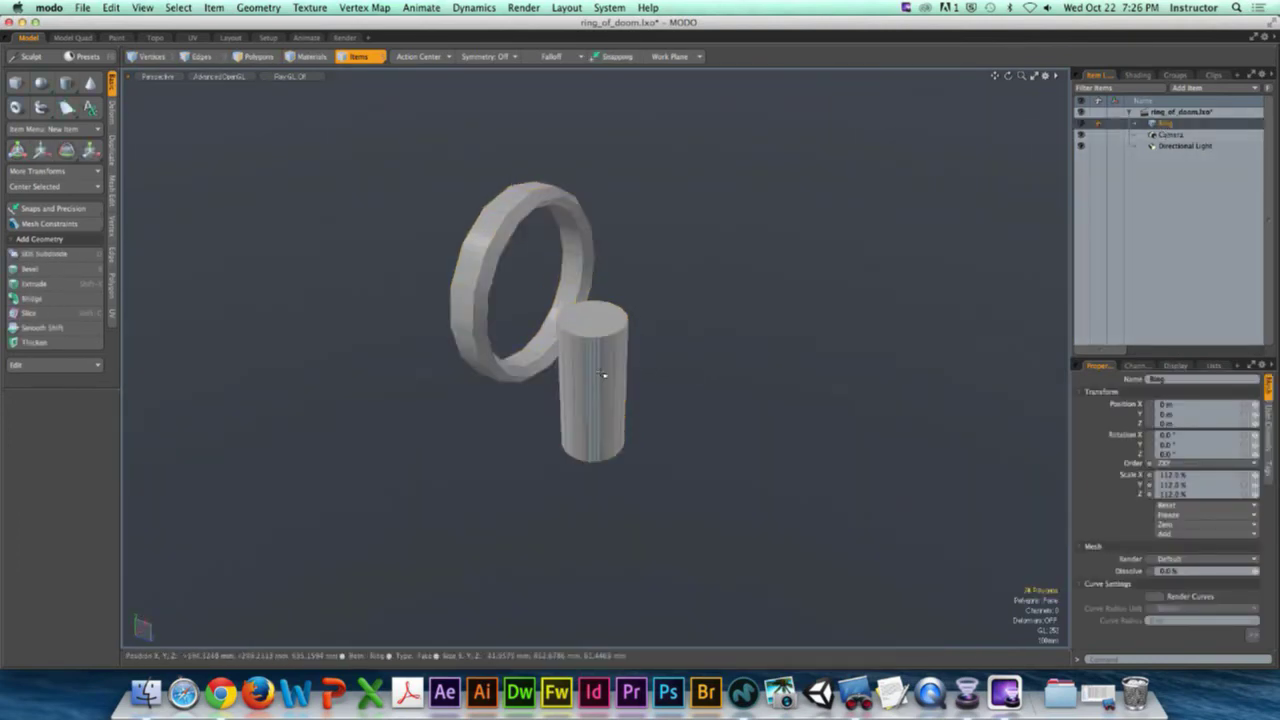
double_click(604, 373)
key(Delete)
alt+drag(604, 373, 537, 334)
click(359, 57)
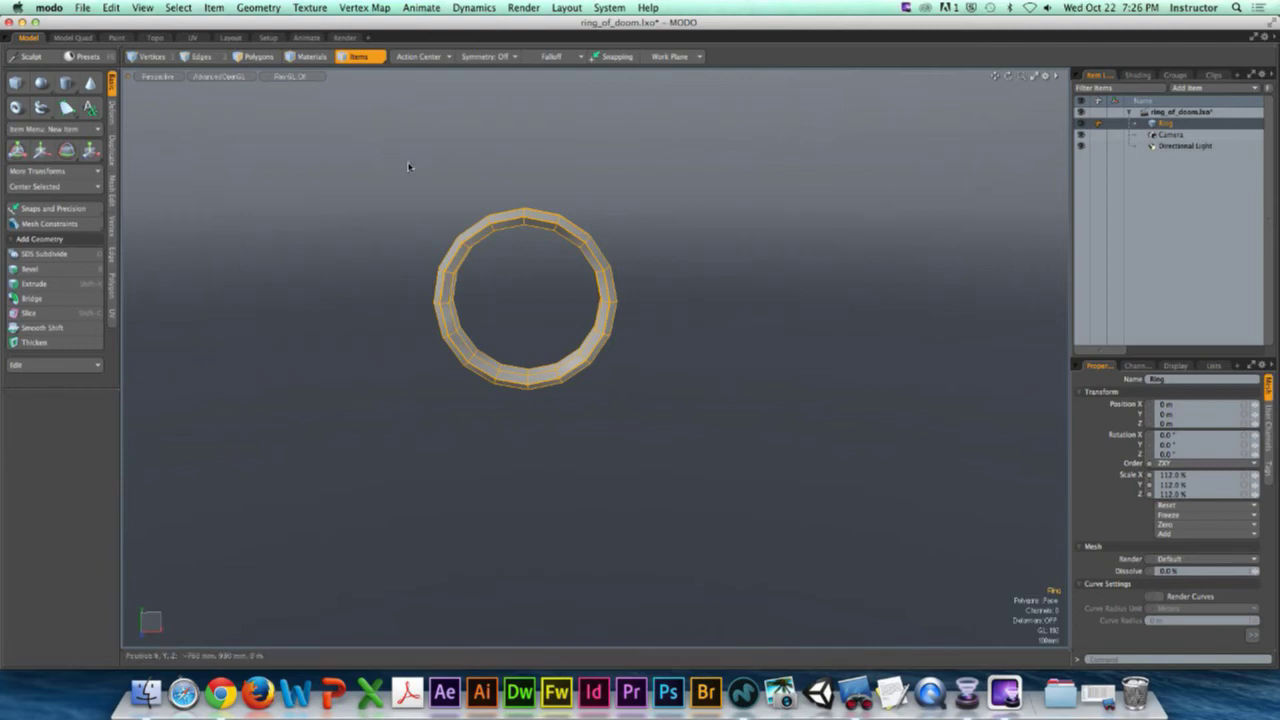
Step: Start the Clone tool on the ring item and set the clone scale to 100% on all axes
key(ctrl)
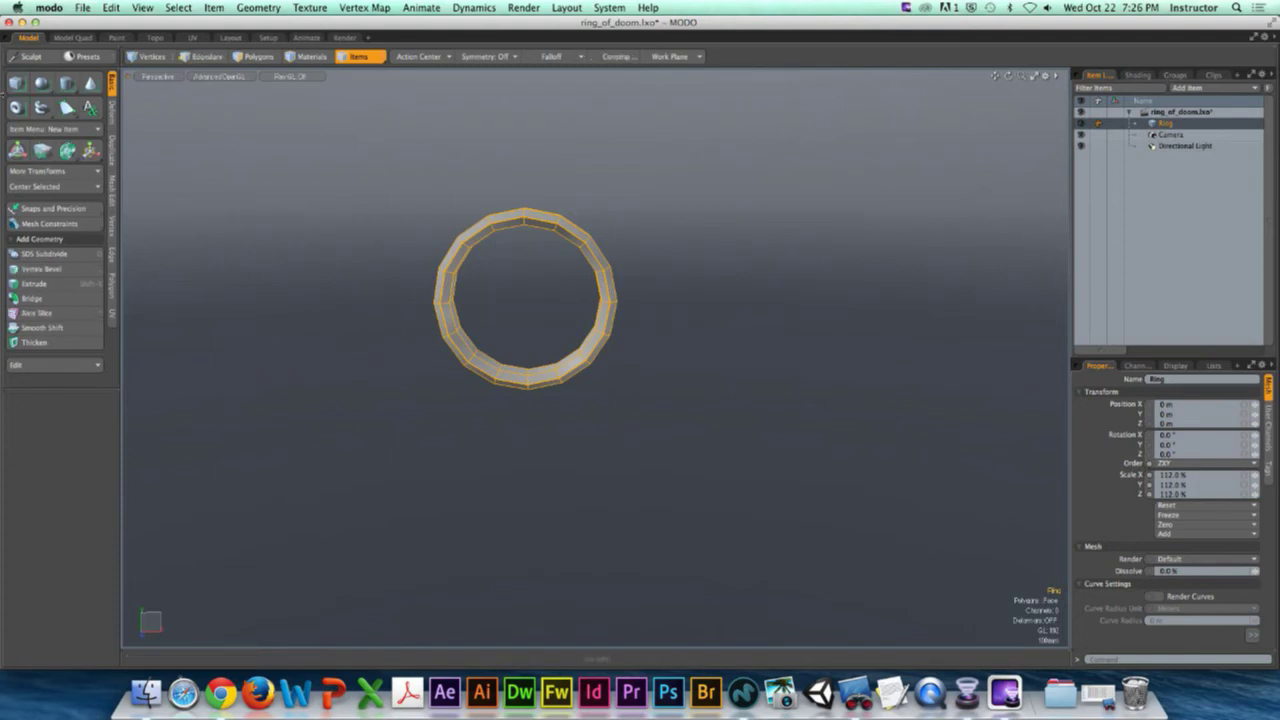
click(112, 152)
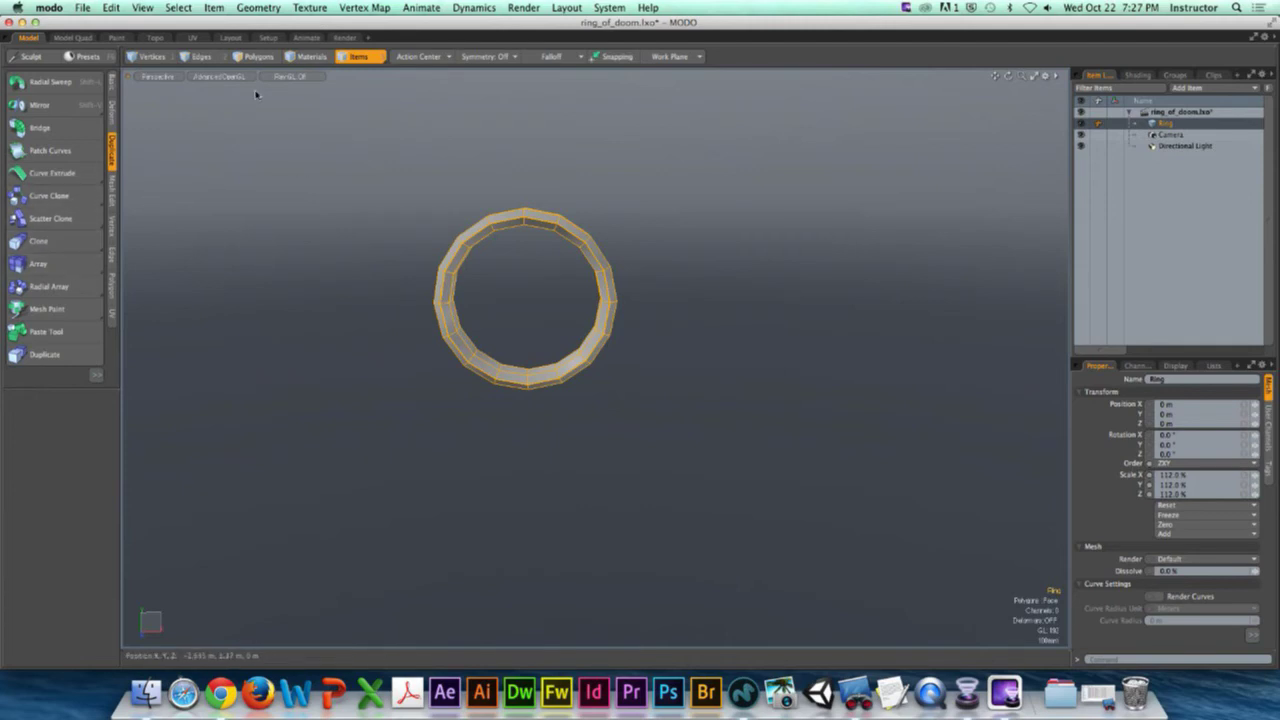
click(257, 58)
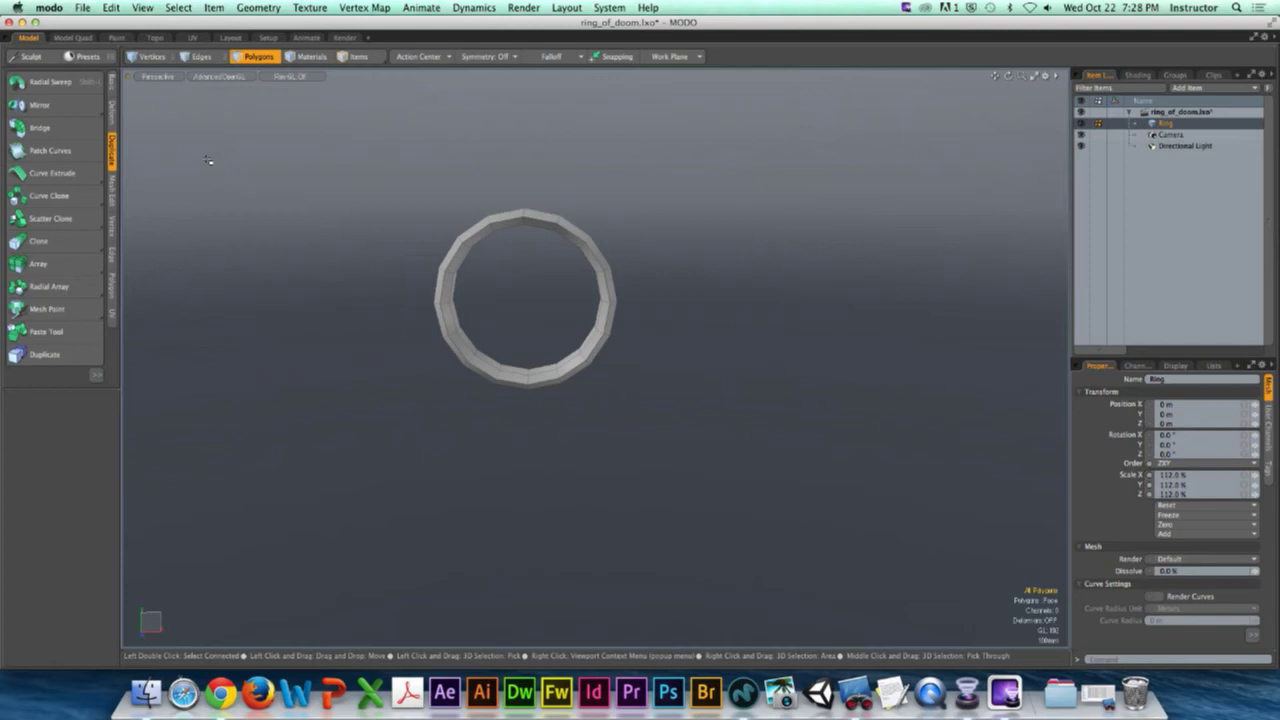
click(358, 56)
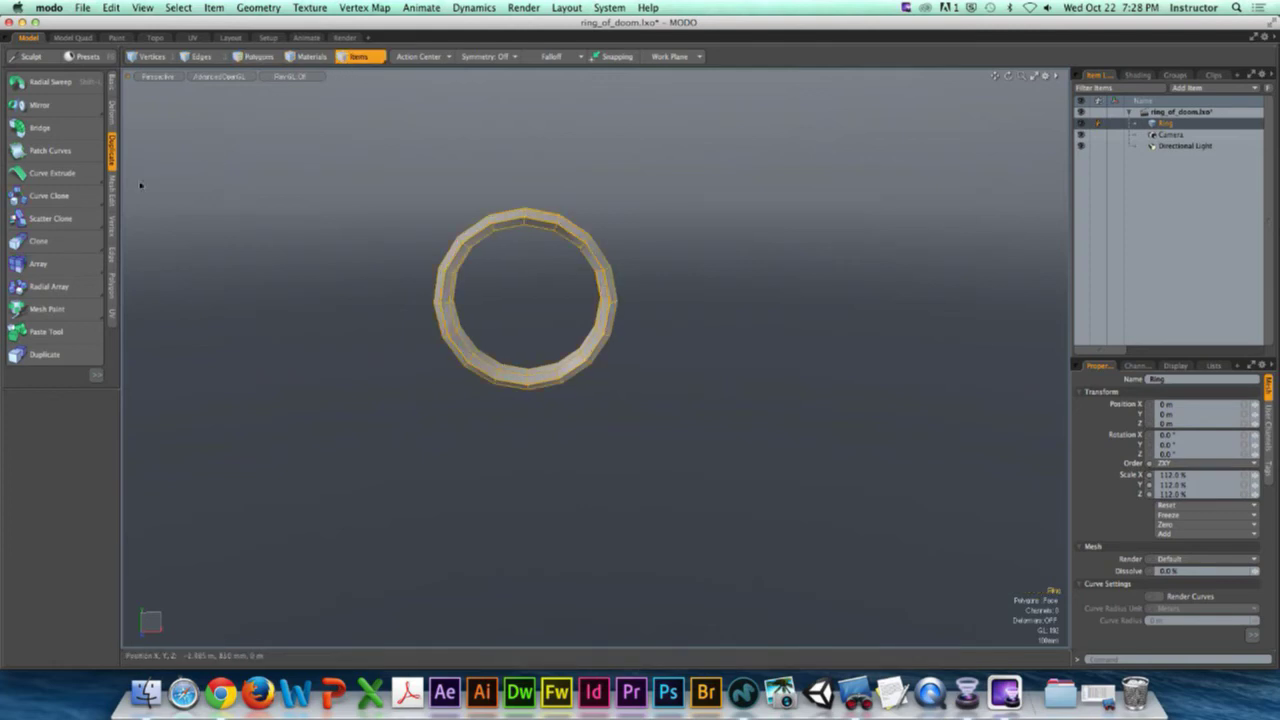
key(ctrl)
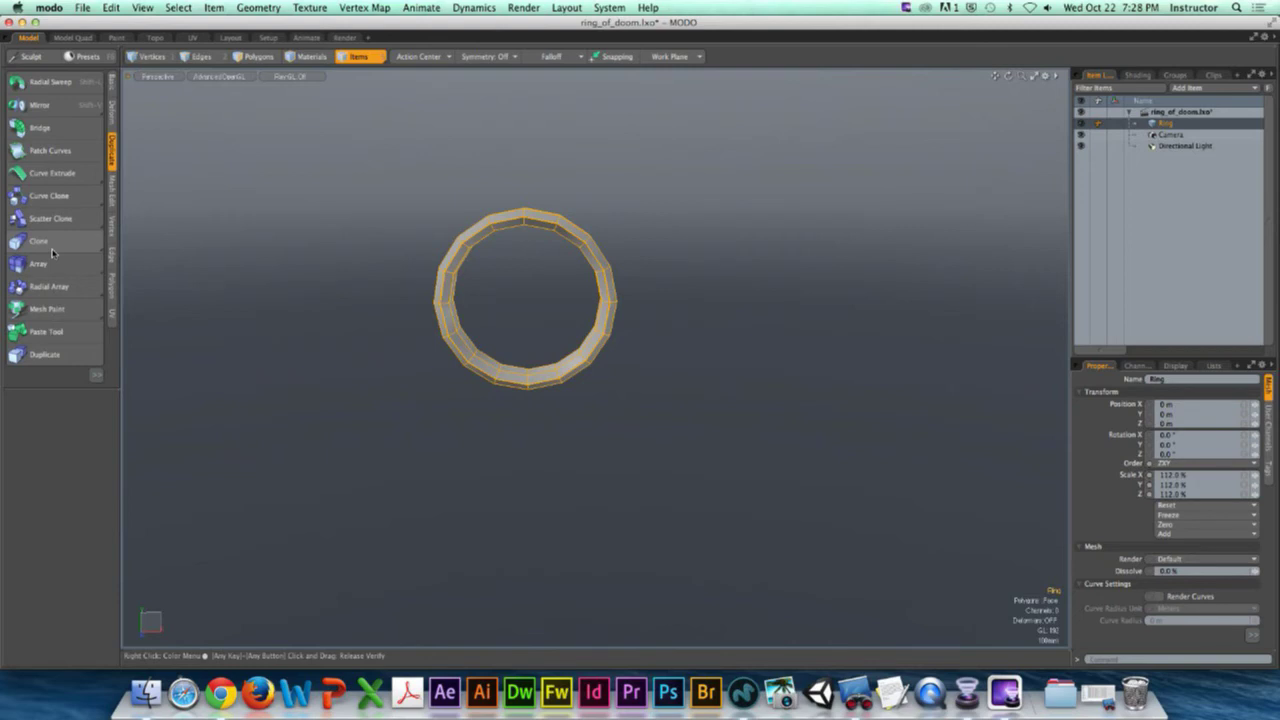
click(40, 243)
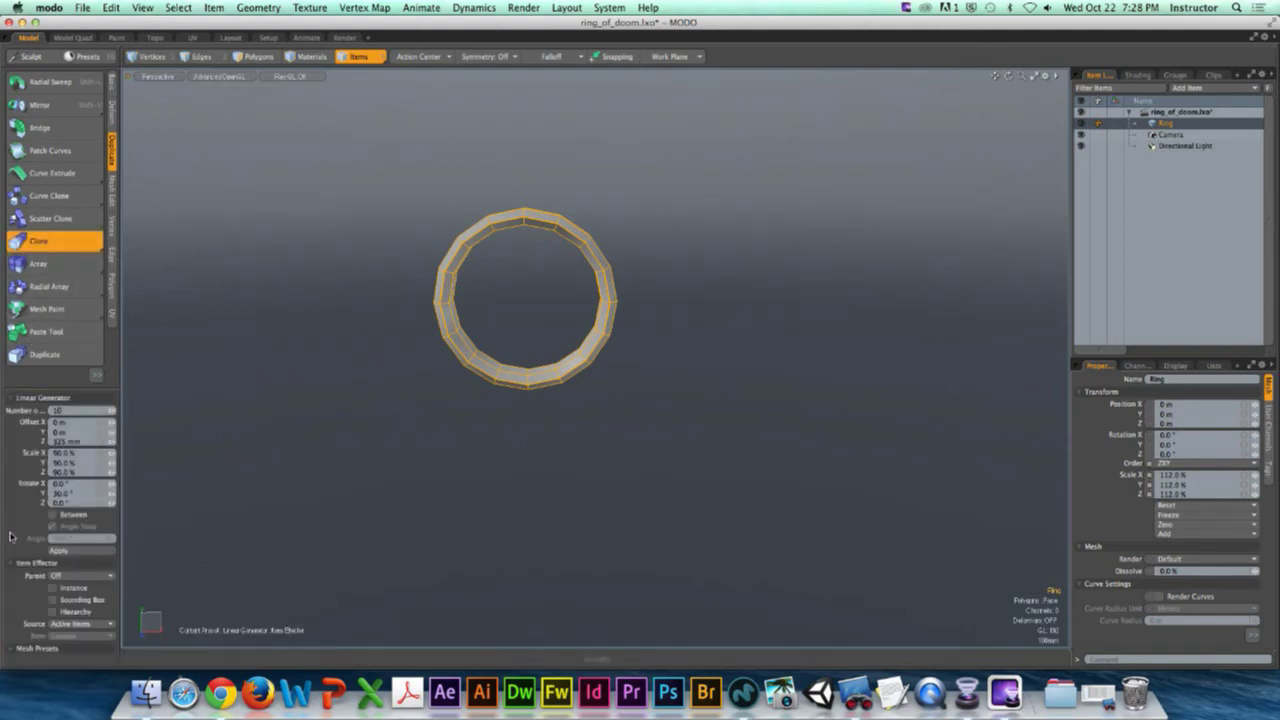
click(60, 410)
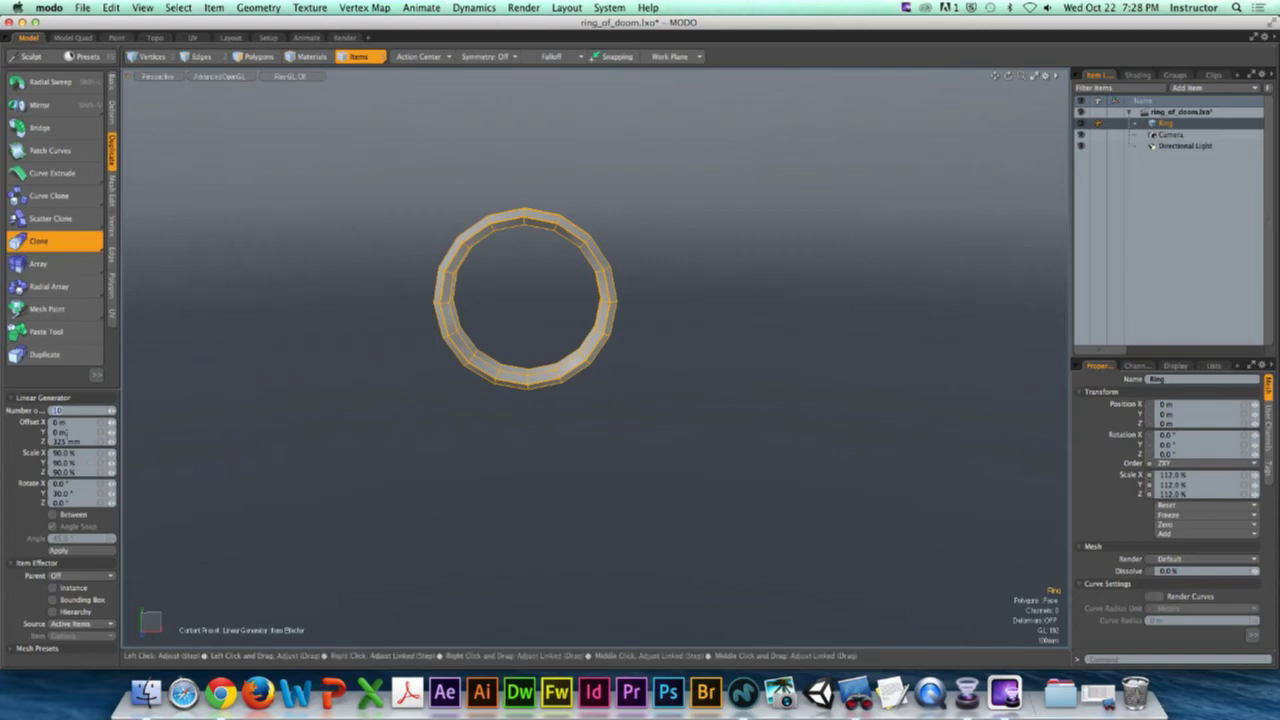
click(70, 453)
text(100)
key(Return)
Step: Set the clone's Z offset to 0 m and its Y rotation to 0°
click(80, 441)
text(0)
key(Return)
click(62, 493)
text(0)
key(Return)
key(ctrl)
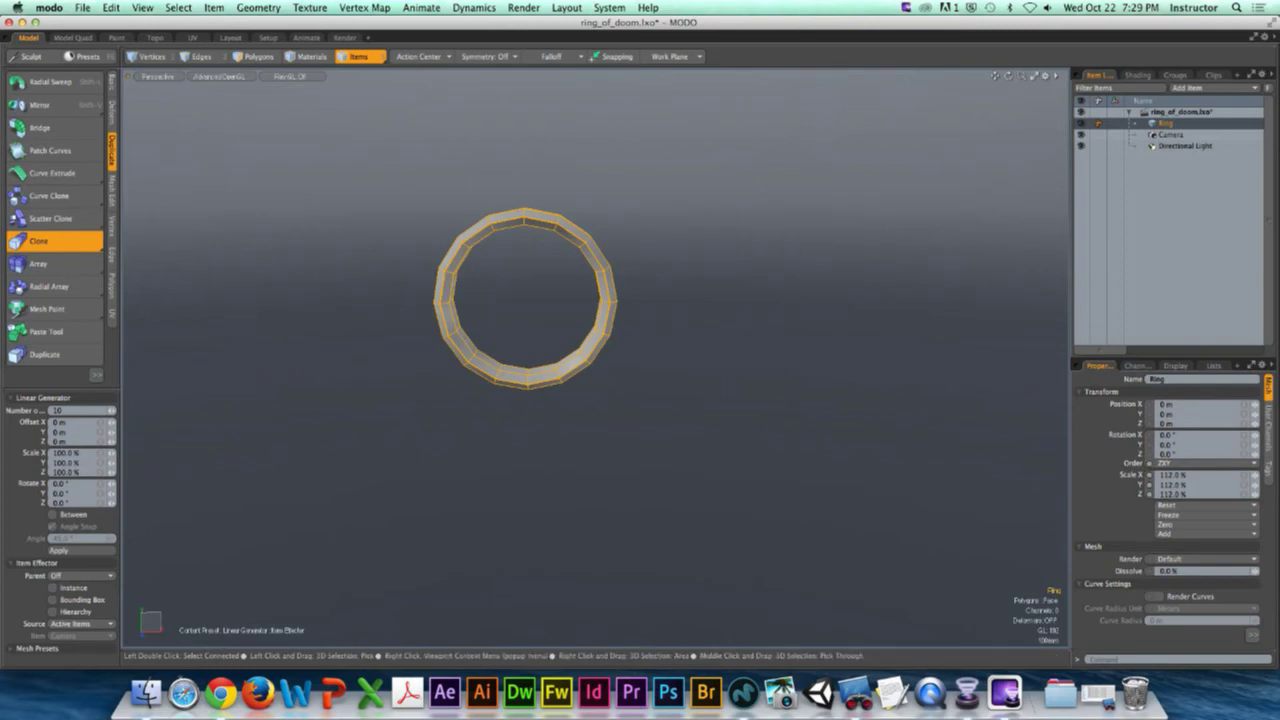
Step: Generate ten ring clones in a nearly level row with an X offset of about 1.505 m, then drop the tool and selection
click(518, 329)
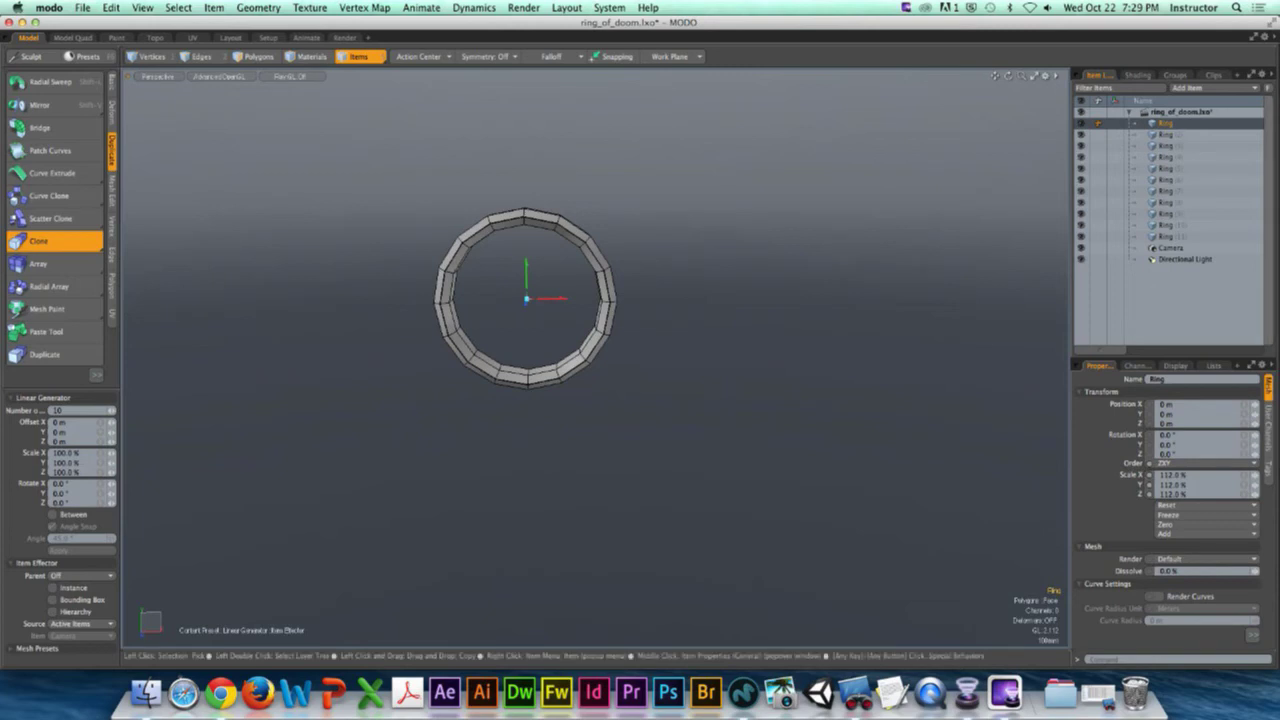
key(ctrl)
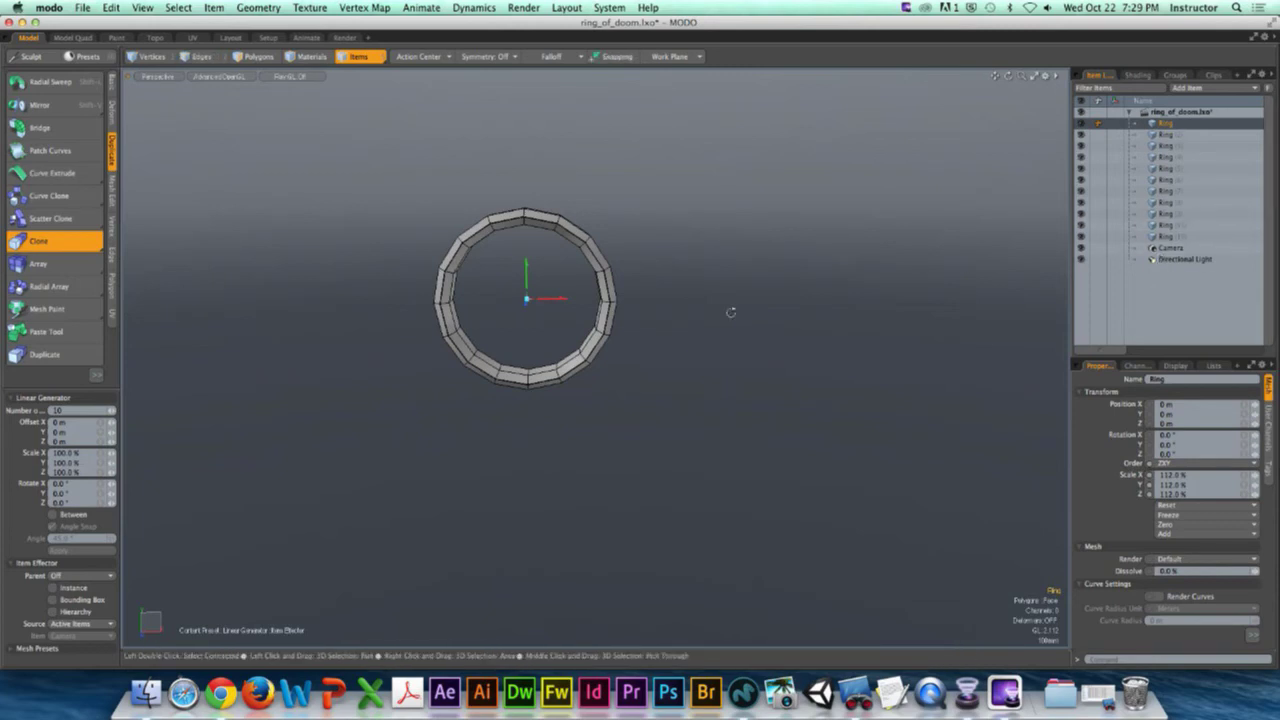
mouse_move(731, 309)
alt+mouse_down()
mouse_move(597, 349)
mouse_move(504, 320)
mouse_move(520, 293)
mouse_move(659, 280)
mouse_move(384, 293)
mouse_move(380, 270)
mouse_move(385, 318)
mouse_move(420, 385)
mouse_move(530, 450)
mouse_move(378, 370)
mouse_move(470, 420)
mouse_move(520, 330)
mouse_move(500, 310)
alt+mouse_up()
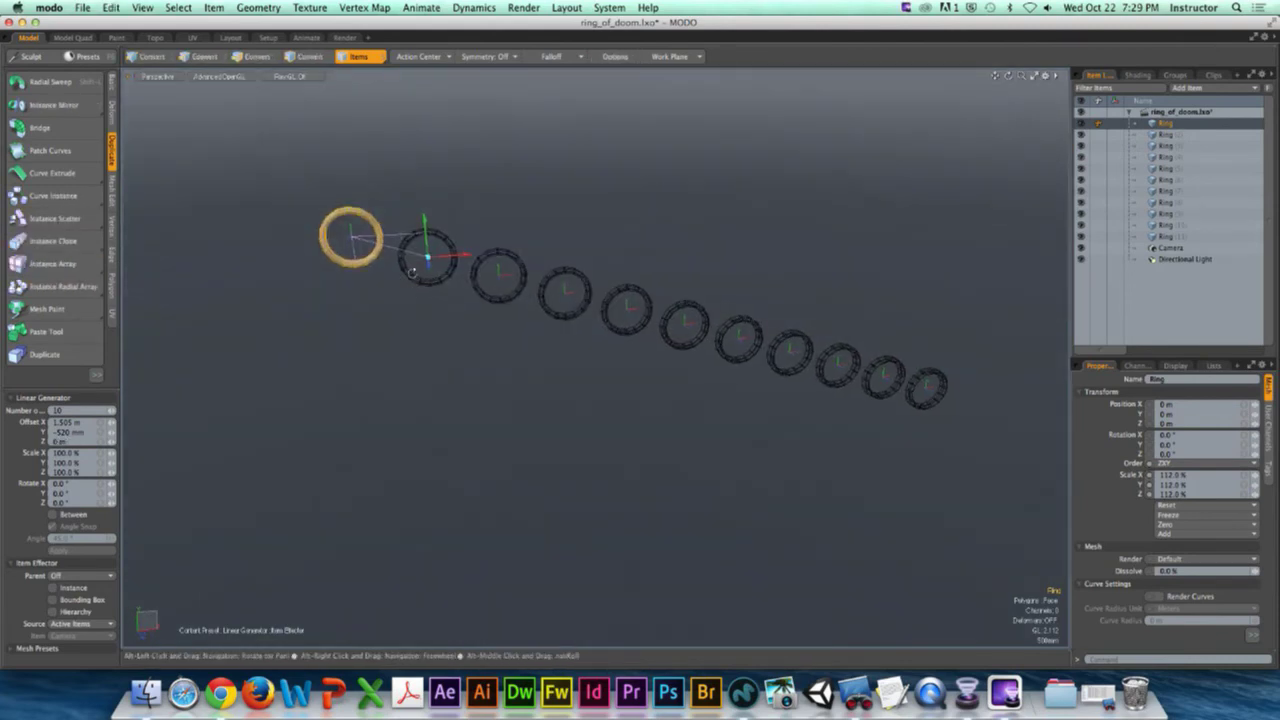
mouse_move(424, 222)
mouse_down()
mouse_move(420, 178)
mouse_move(424, 218)
mouse_up()
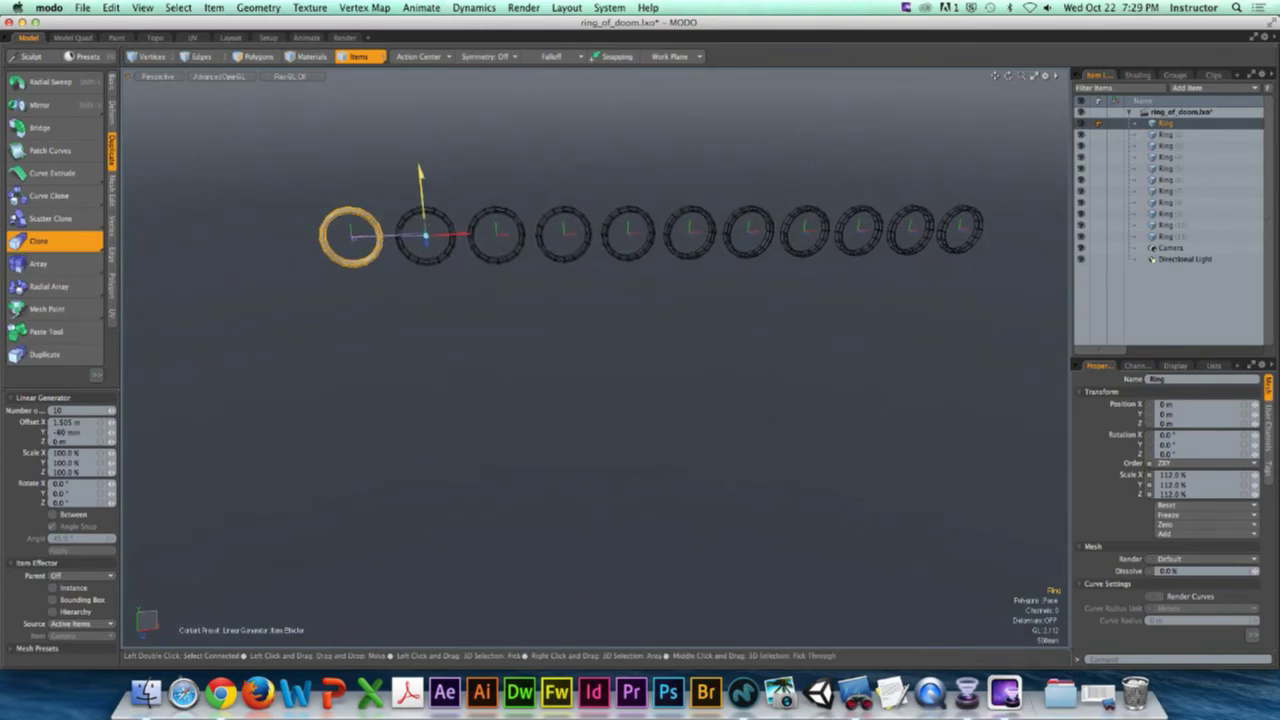
alt+scroll(486, 251, up, 3)
alt+drag(486, 251, 540, 285)
key(space)
click(571, 349)
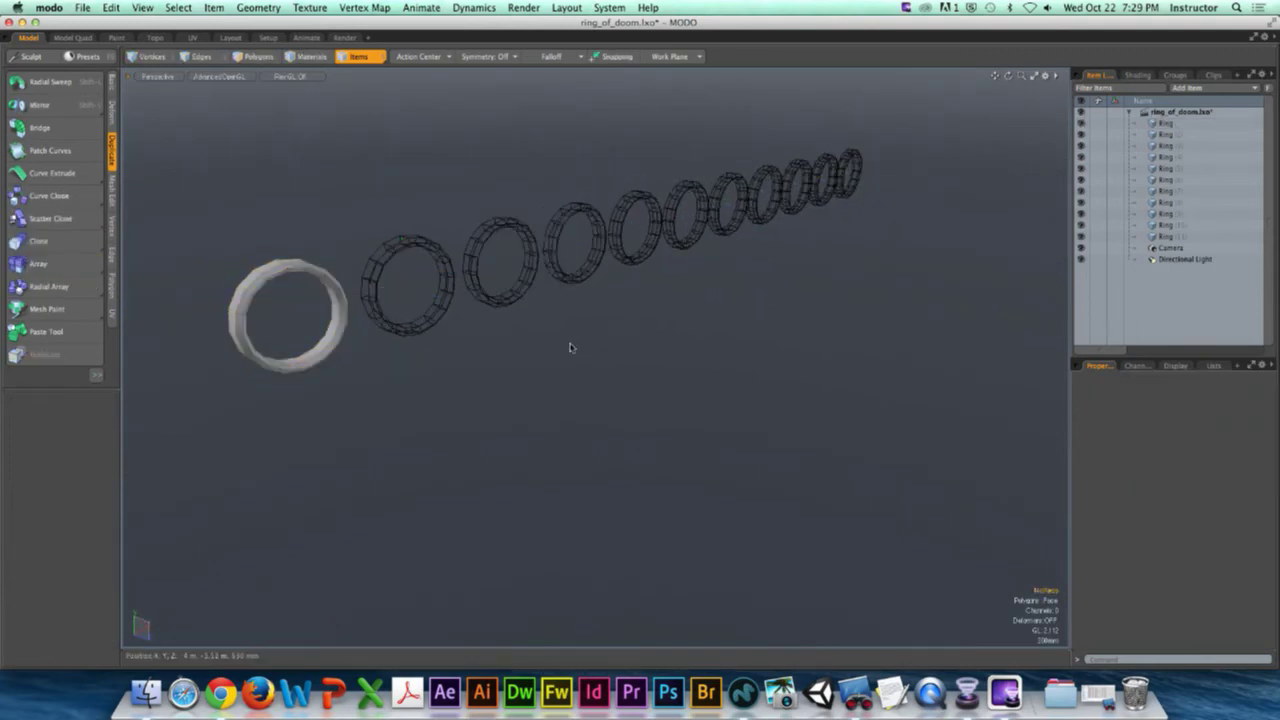
Step: Make inactive meshes display the same as active ones in the viewport
mouse_move(571, 349)
alt+mouse_down()
mouse_move(600, 329)
mouse_move(591, 337)
alt+mouse_up()
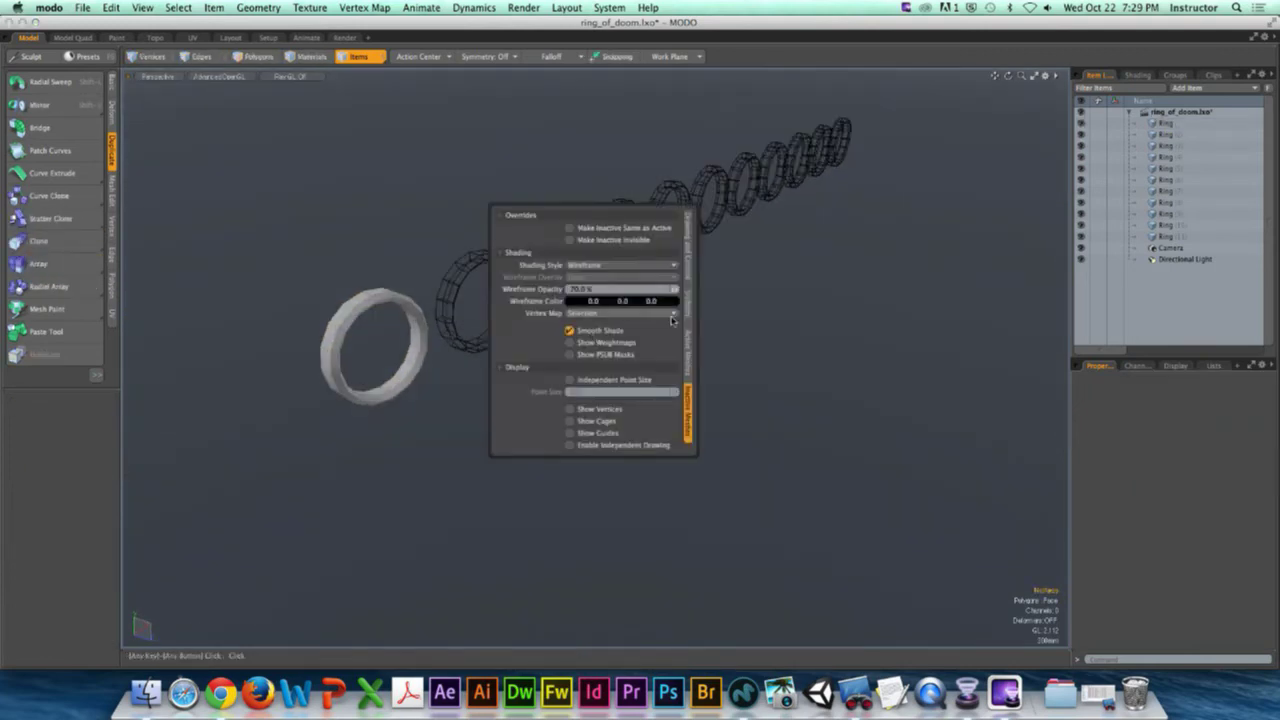
click(640, 229)
alt+drag(666, 250, 716, 305)
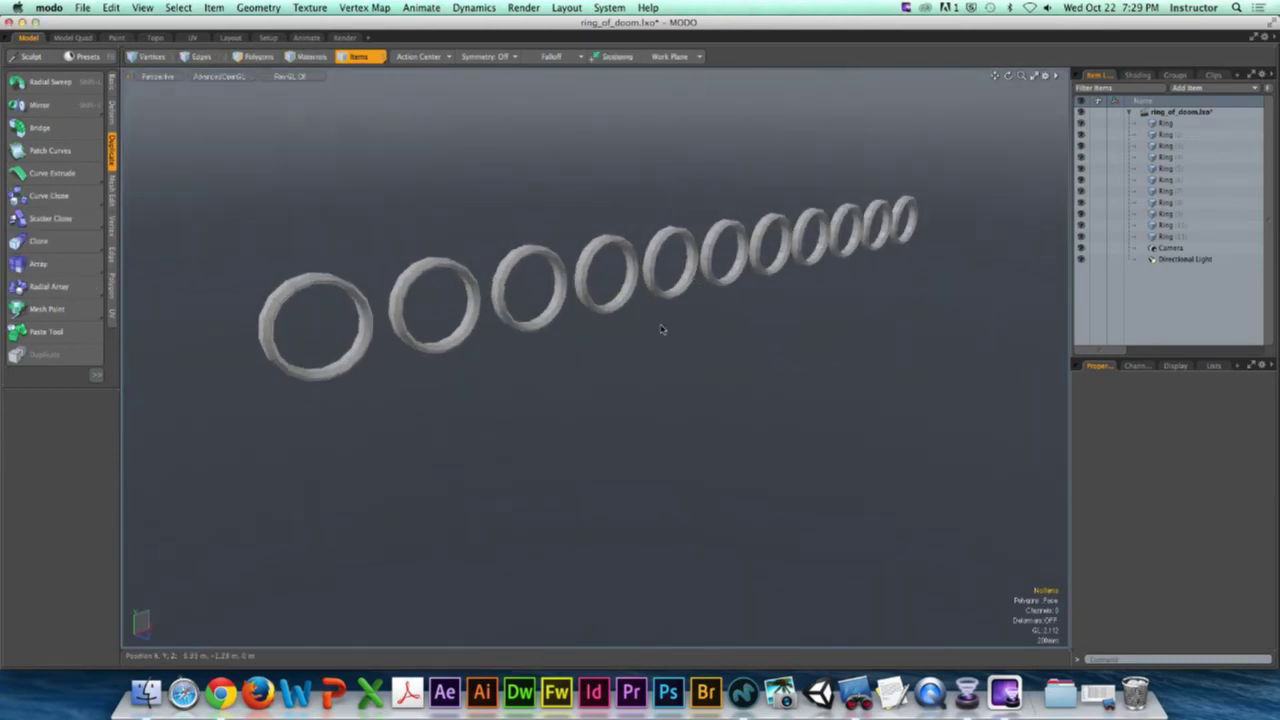
Step: Select all ten cloned rings in the item list and delete them, keeping the original ring
click(1168, 147)
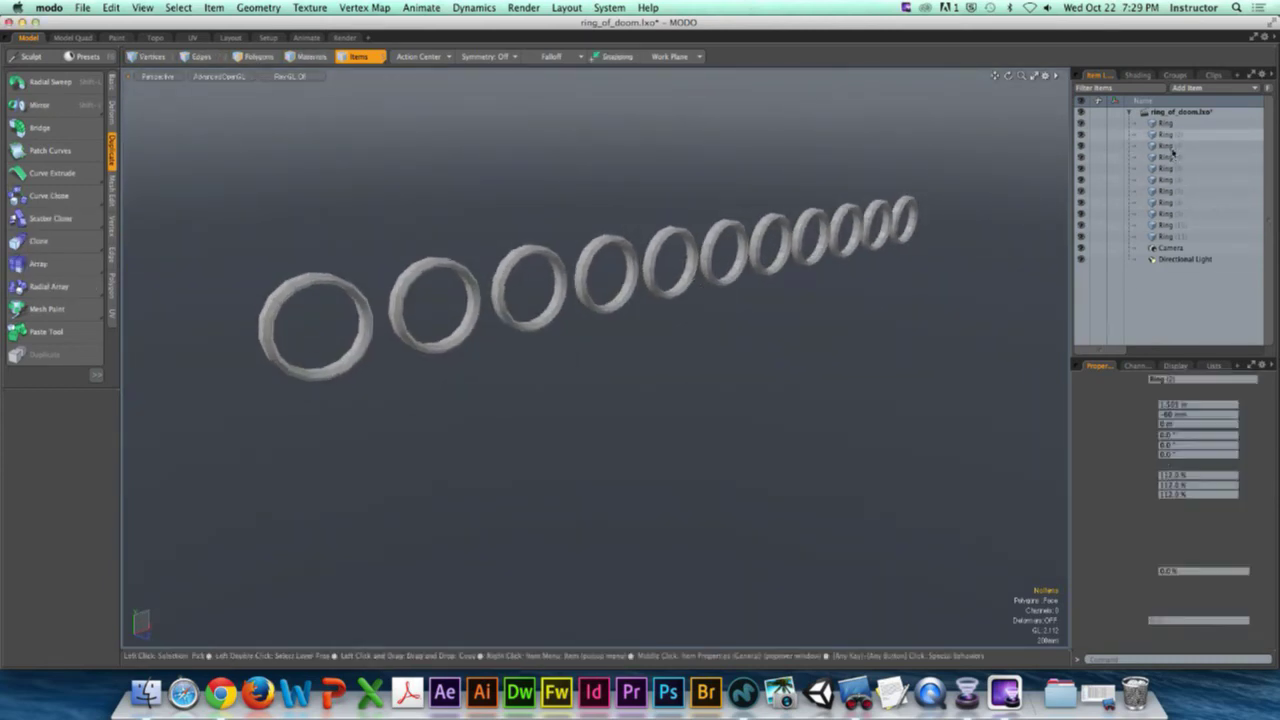
shift+click(1164, 237)
right_click(1163, 243)
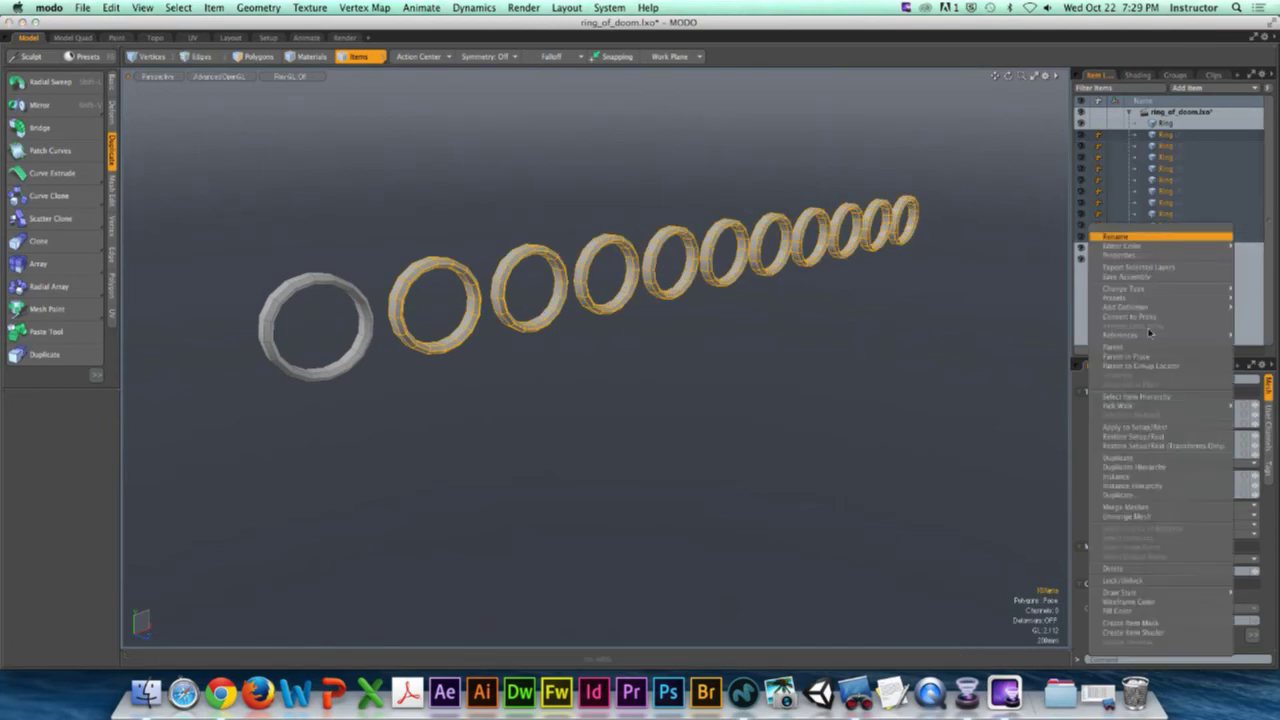
click(1149, 568)
click(1220, 367)
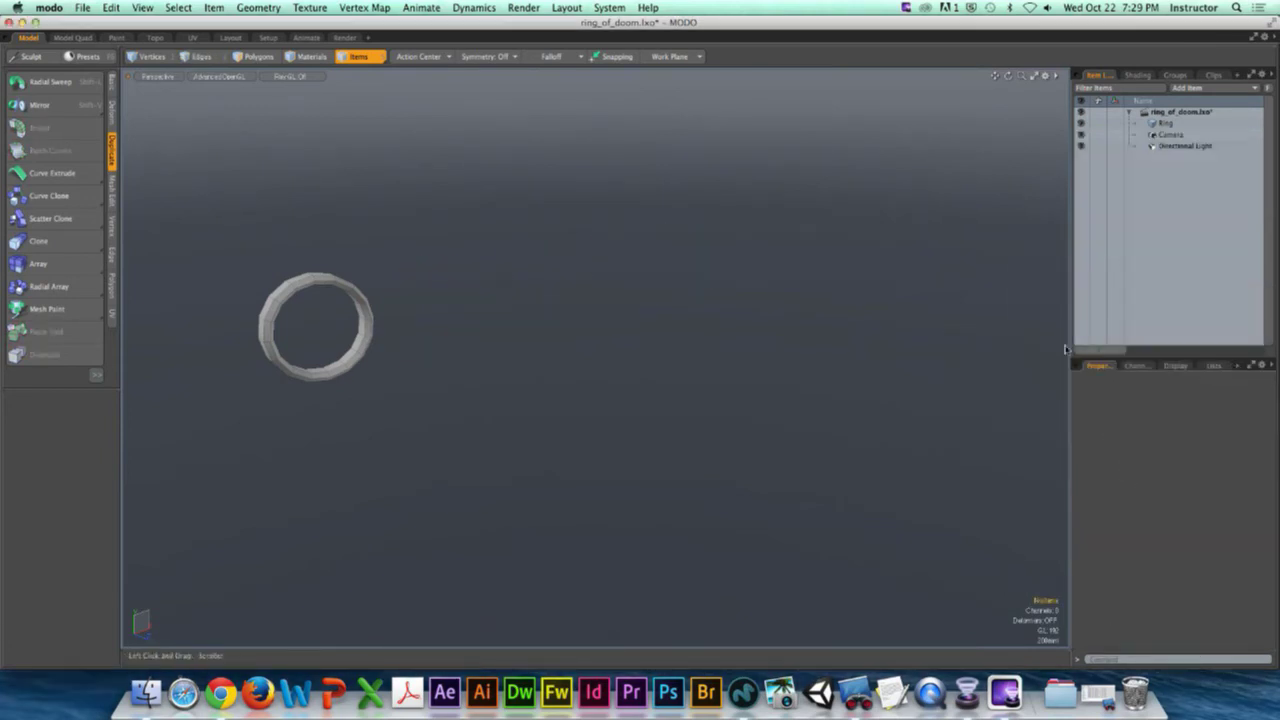
Step: Clone the ring with the Clone tool into a row of ten copies with an X offset of about 1.46 m
click(368, 327)
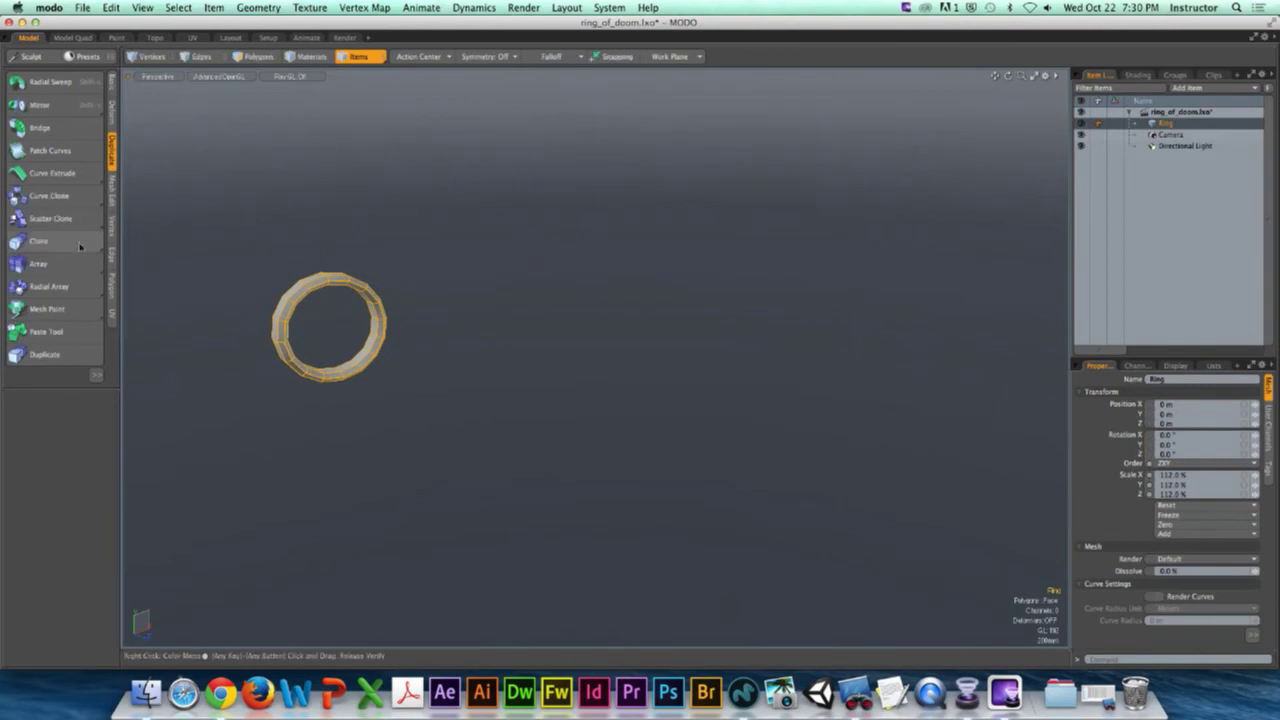
click(38, 241)
click(337, 342)
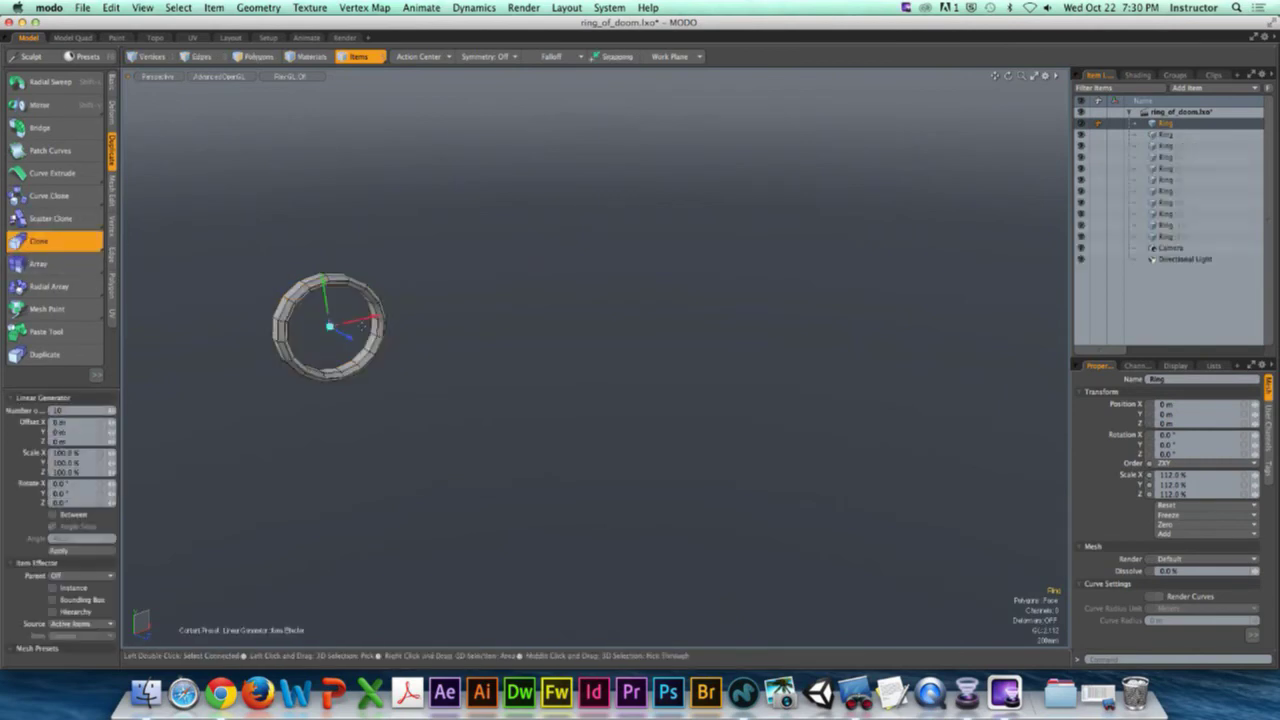
mouse_move(368, 322)
mouse_down()
mouse_move(520, 294)
mouse_move(499, 300)
mouse_up()
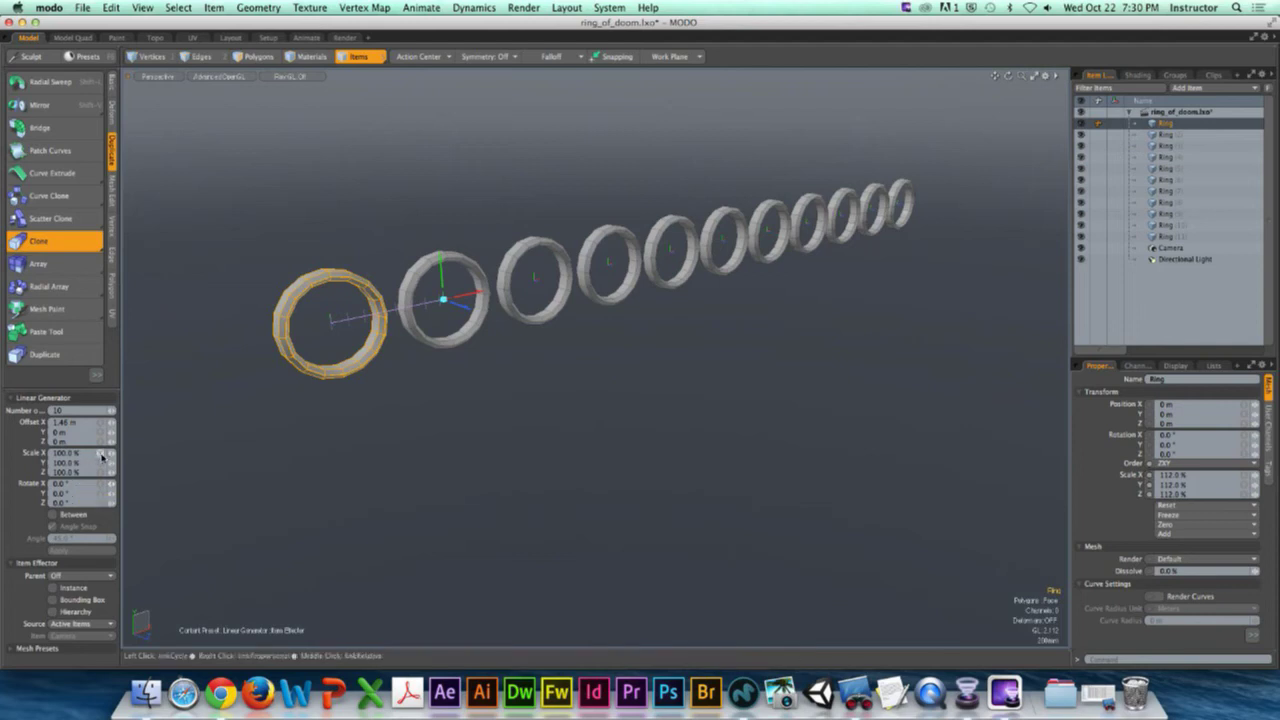
Step: Set the clones' scale to 90% on all axes and examine the shrinking row
click(66, 453)
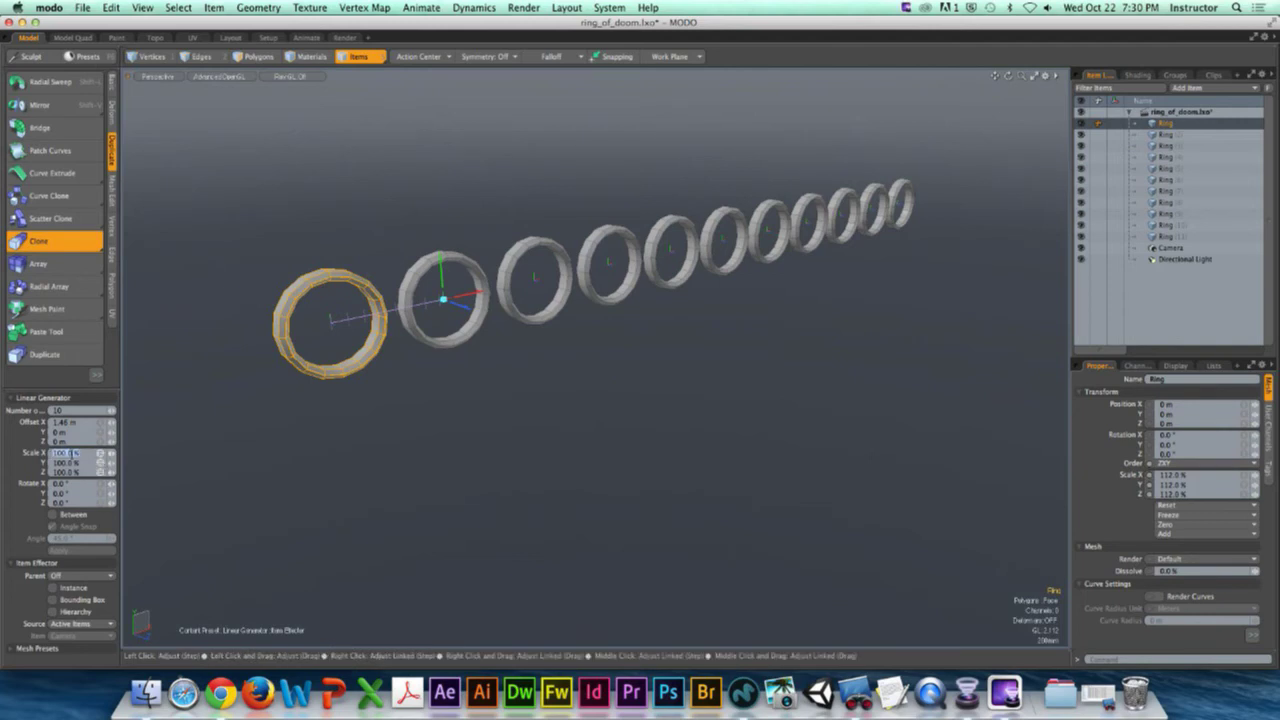
text(50)
key(Return)
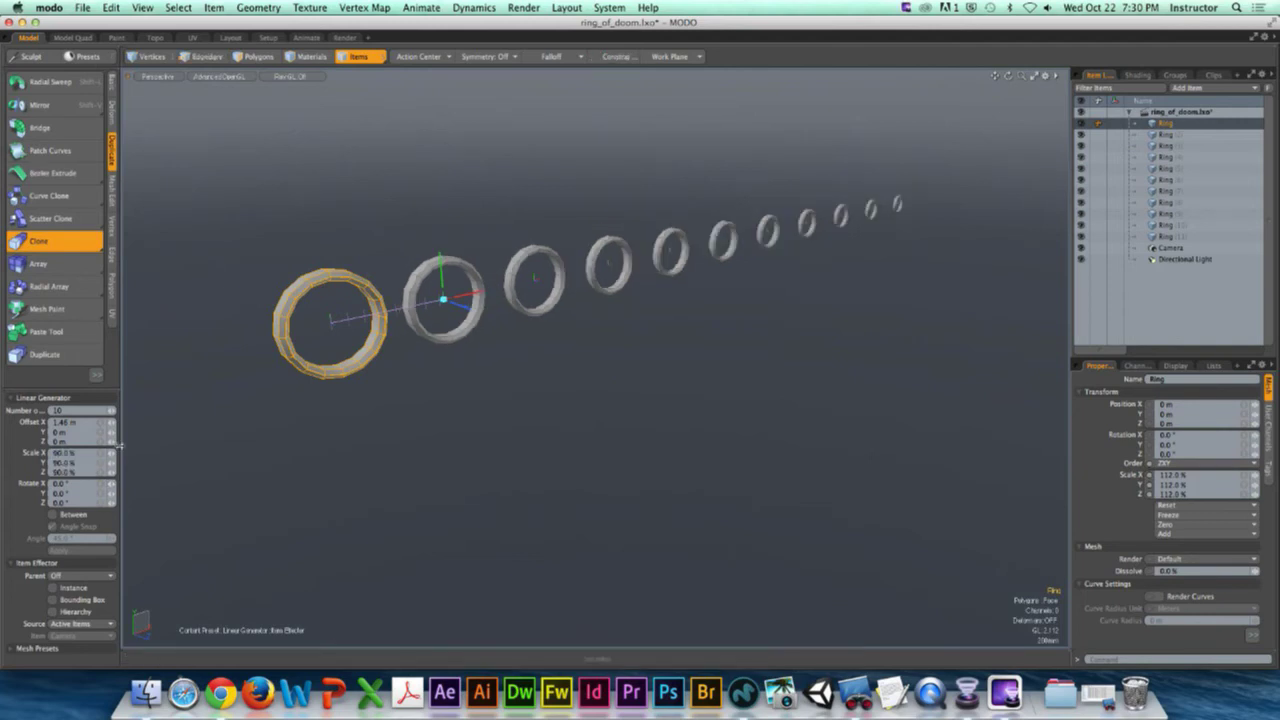
alt+drag(417, 383, 470, 333)
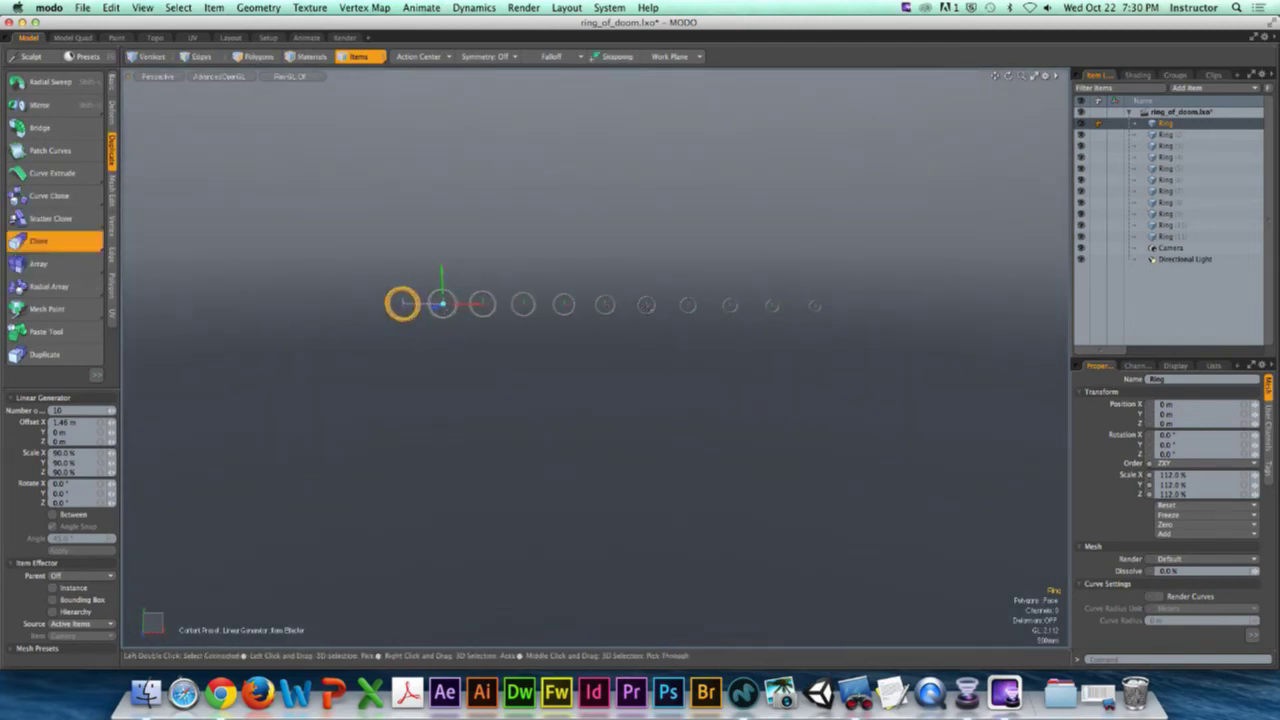
alt+drag(654, 321, 590, 342)
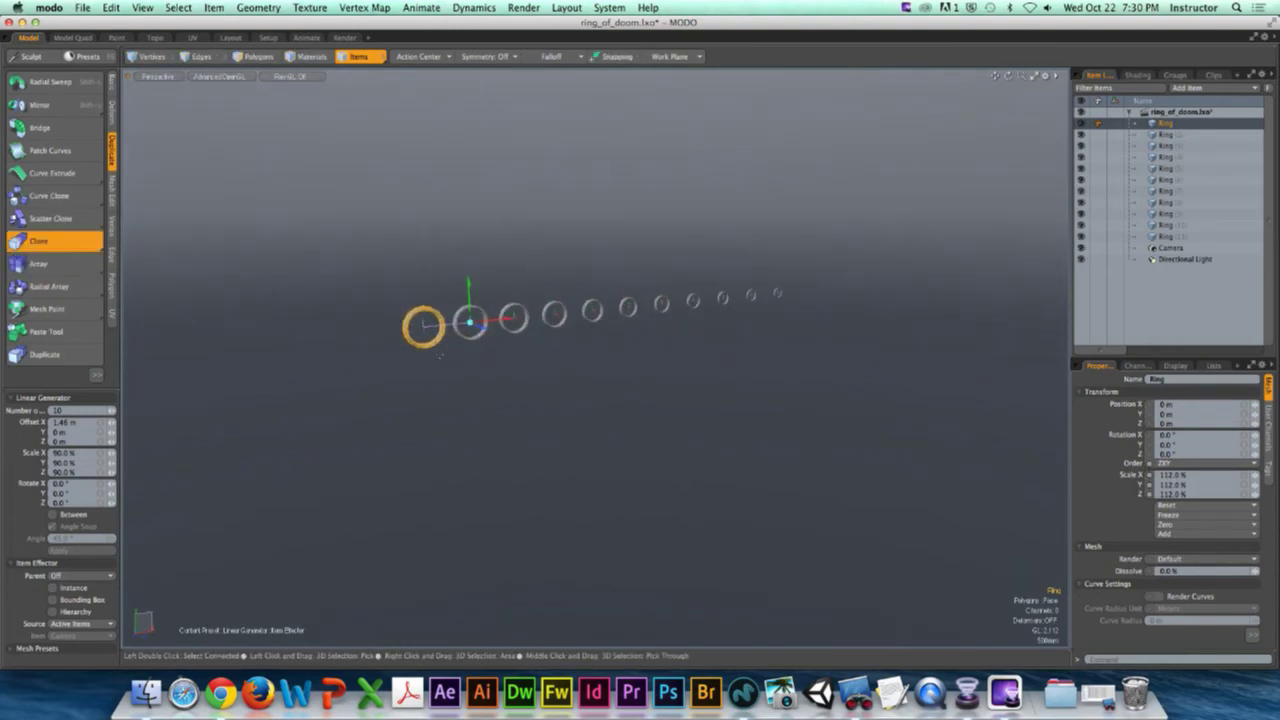
Step: Set the clones' scale to 50% on all axes and inspect the row up close
click(82, 455)
text(50)
key(Return)
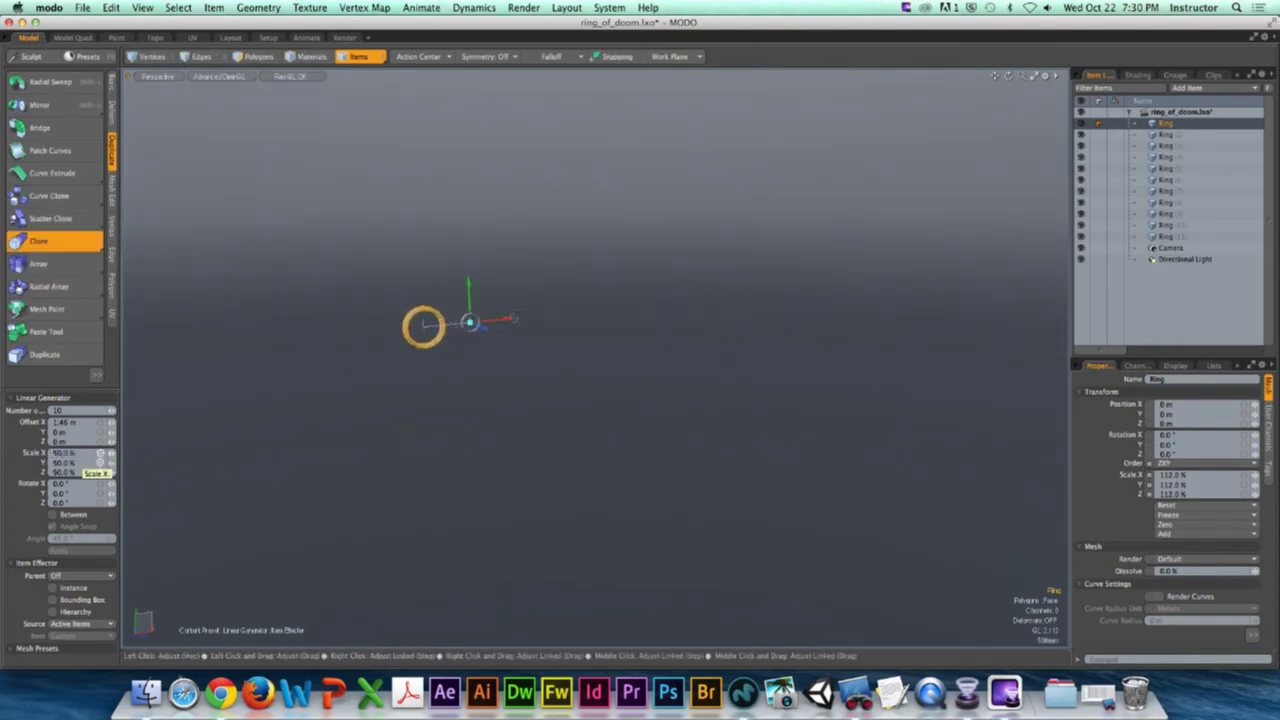
mouse_move(528, 417)
alt+mouse_down()
mouse_move(686, 326)
mouse_move(611, 303)
mouse_move(590, 320)
mouse_move(654, 340)
mouse_move(626, 340)
mouse_move(677, 311)
mouse_move(705, 319)
mouse_move(654, 323)
mouse_move(629, 346)
mouse_move(546, 346)
mouse_move(712, 341)
alt+mouse_up()
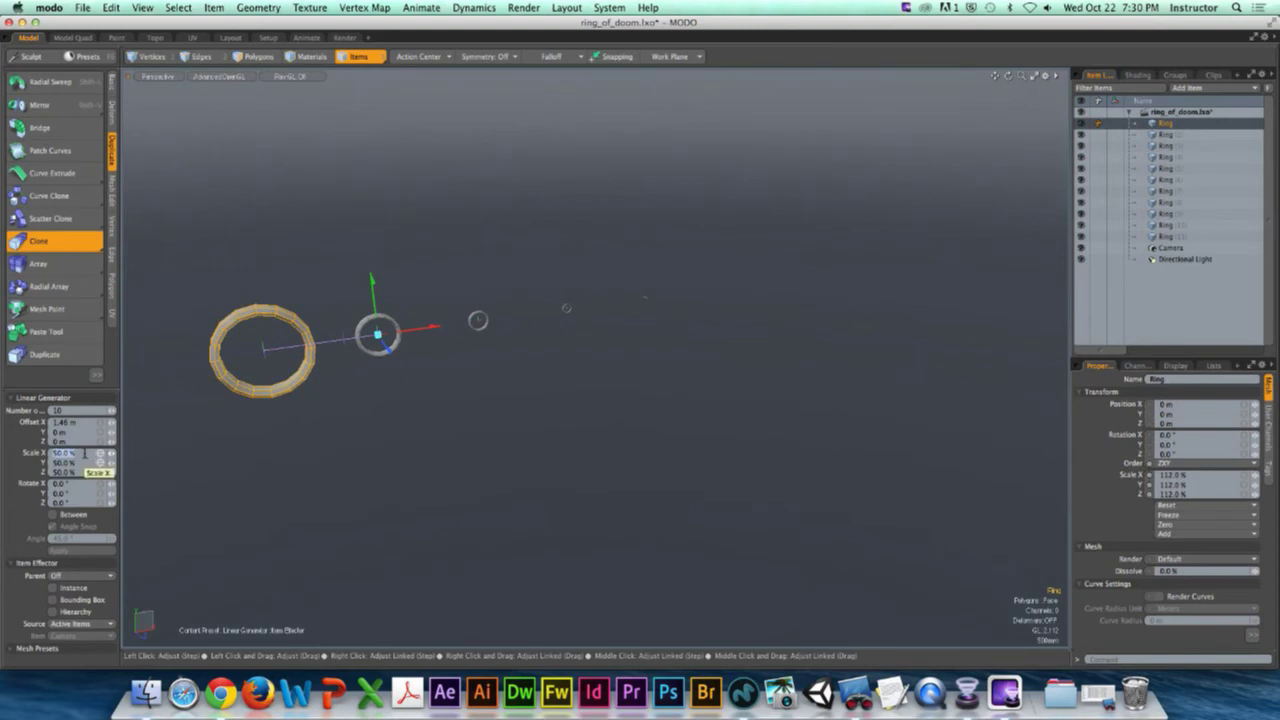
Step: Set the clones' scale to 90%, and return it to 100% on all axes
drag(84, 453, 133, 448)
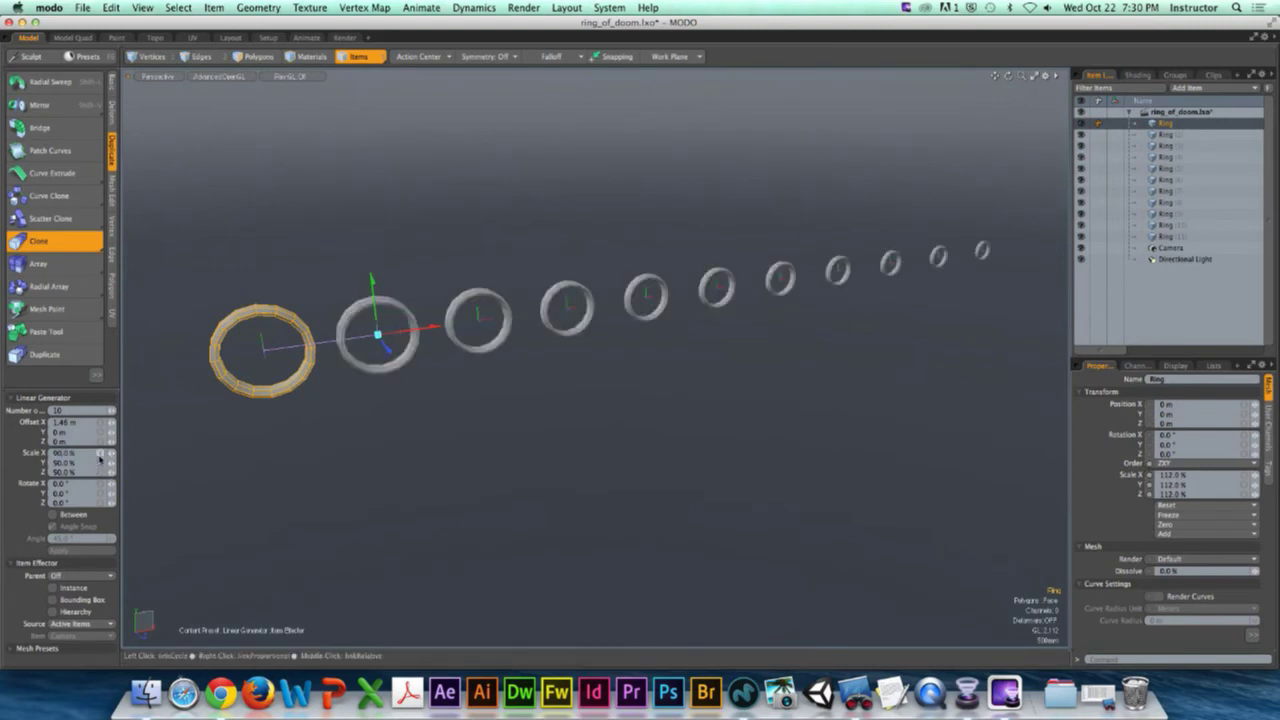
click(72, 456)
text(1)
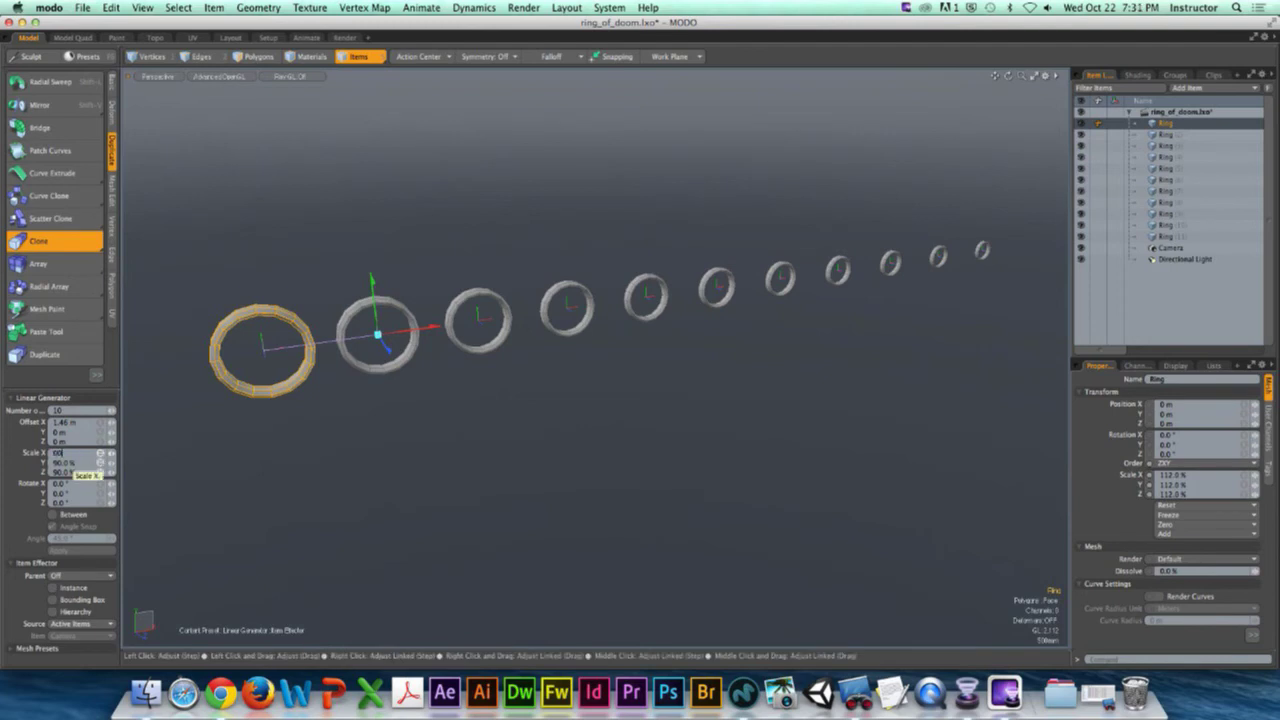
text(00)
key(Return)
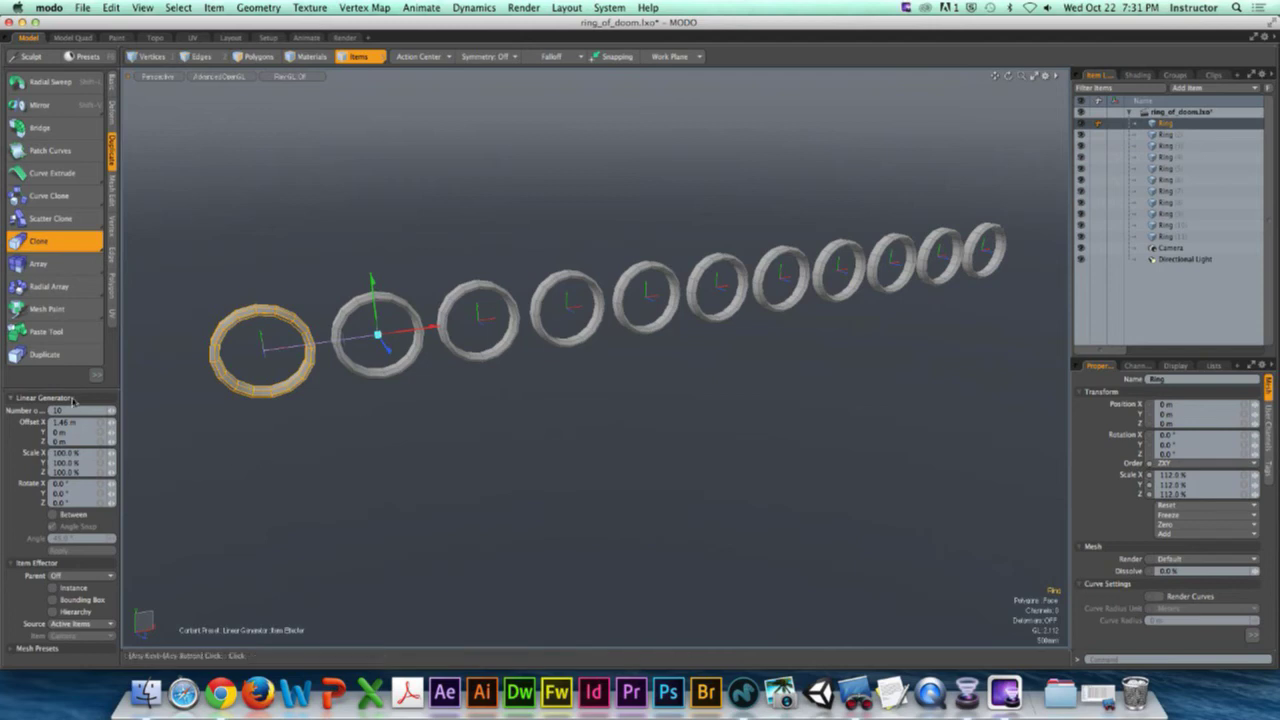
Step: Make more room for the Clone tool's settings and set the clones' X rotation to 15°
drag(63, 389, 102, 303)
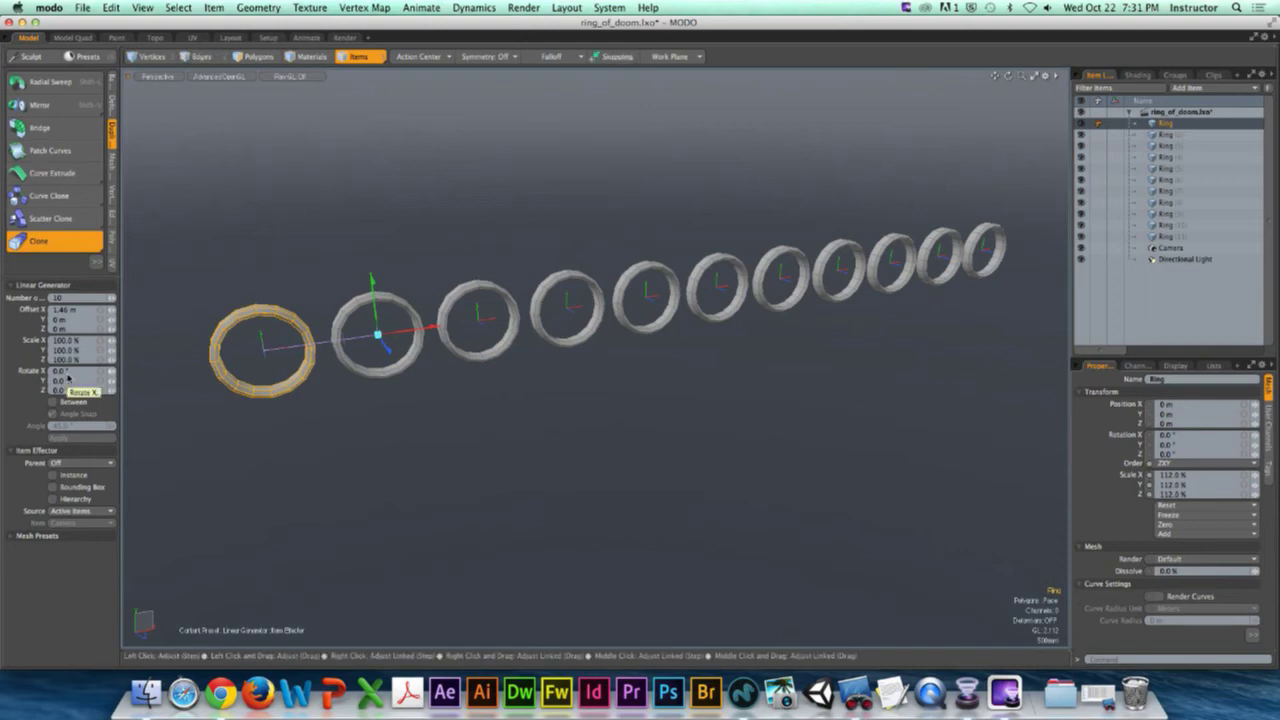
click(67, 373)
text(15)
key(Return)
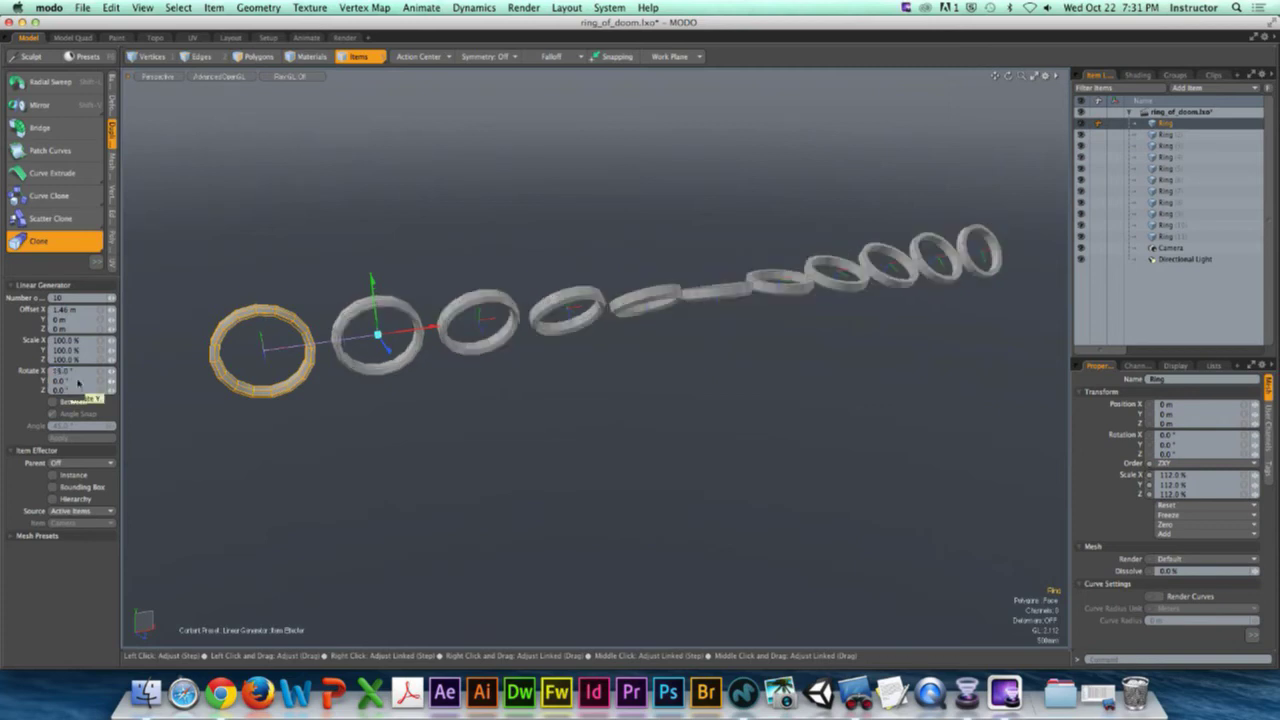
key(ctrl)
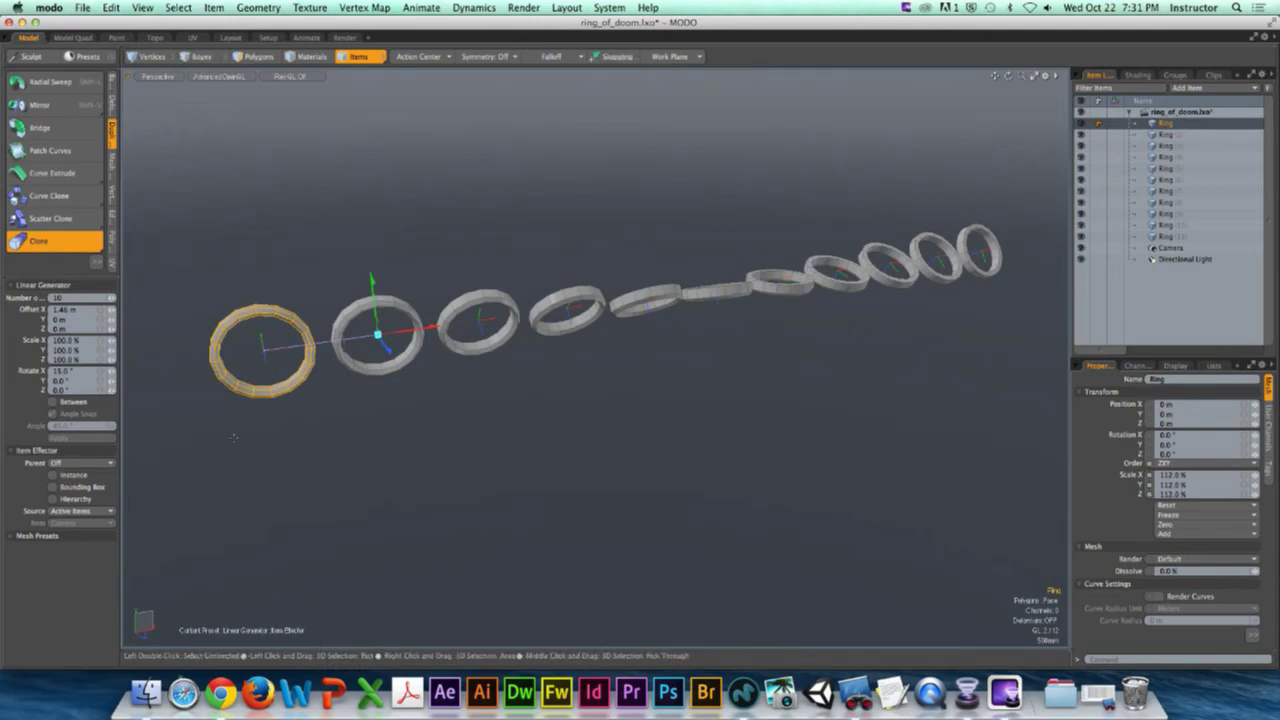
alt+drag(201, 373, 600, 363)
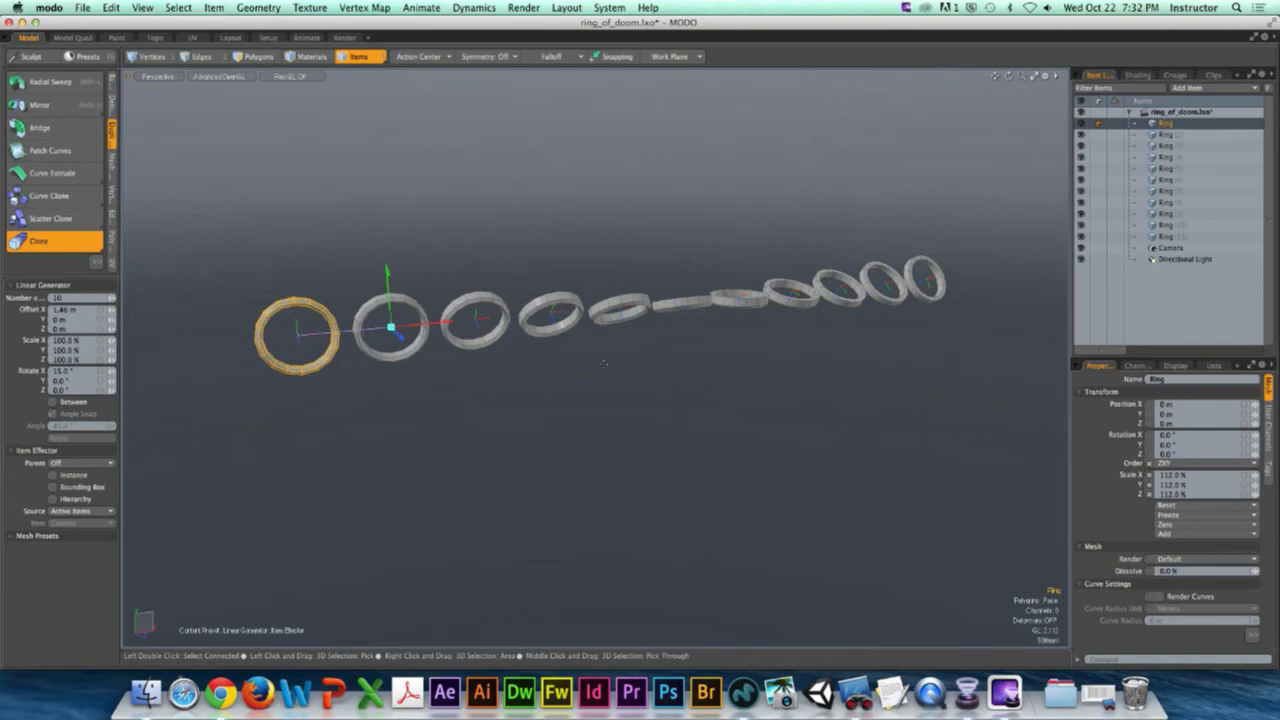
alt+drag(695, 344, 610, 298)
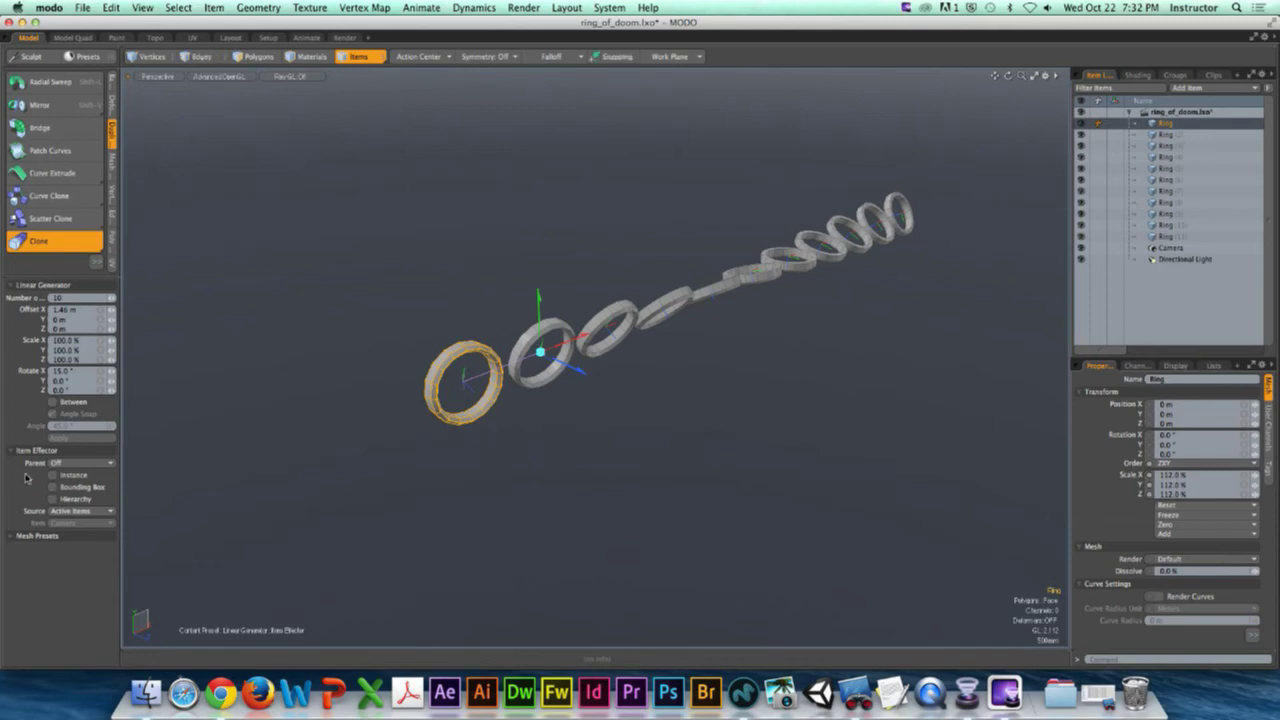
Step: Set the clones' parent mode to Root and check the items nested under Ring in the item list
click(96, 465)
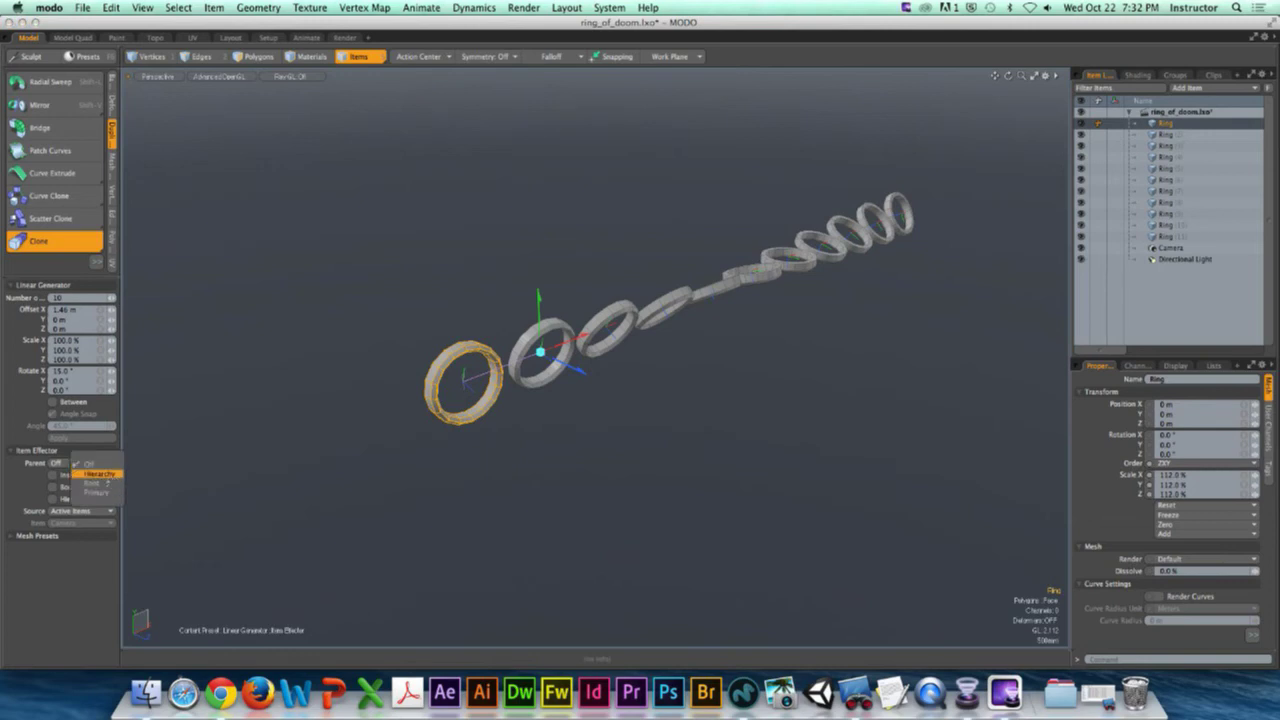
click(101, 484)
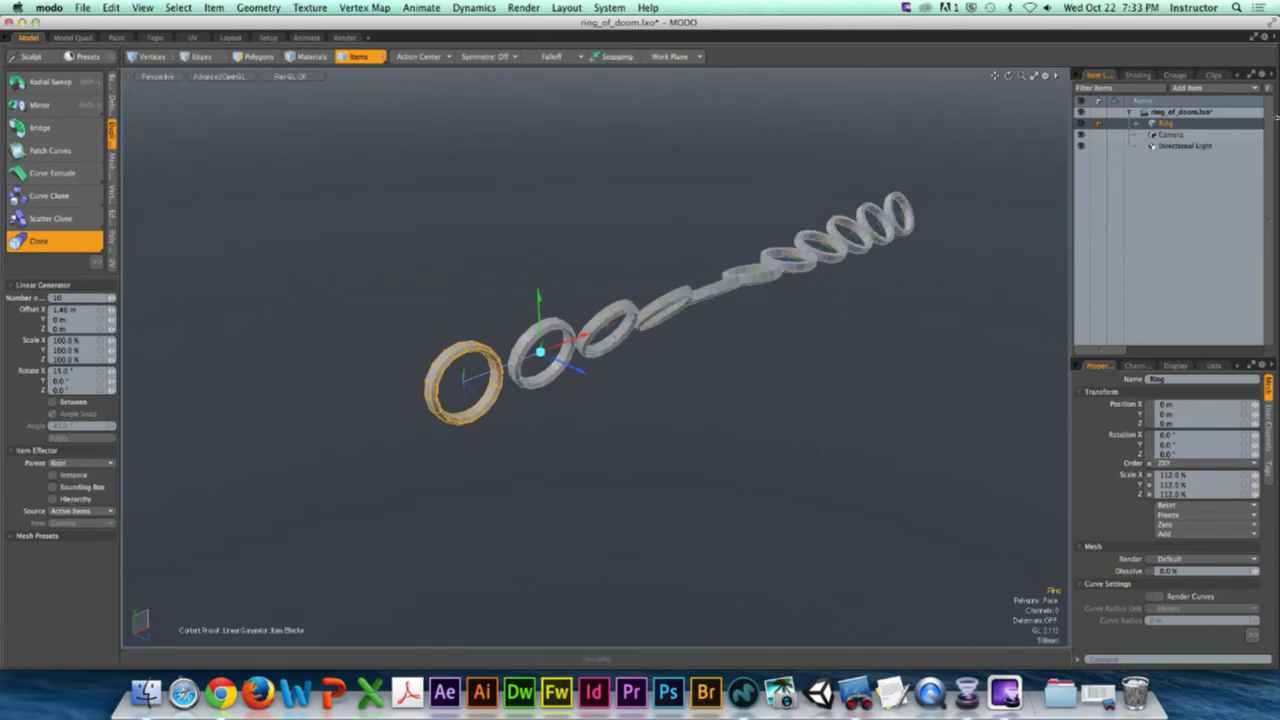
click(1137, 123)
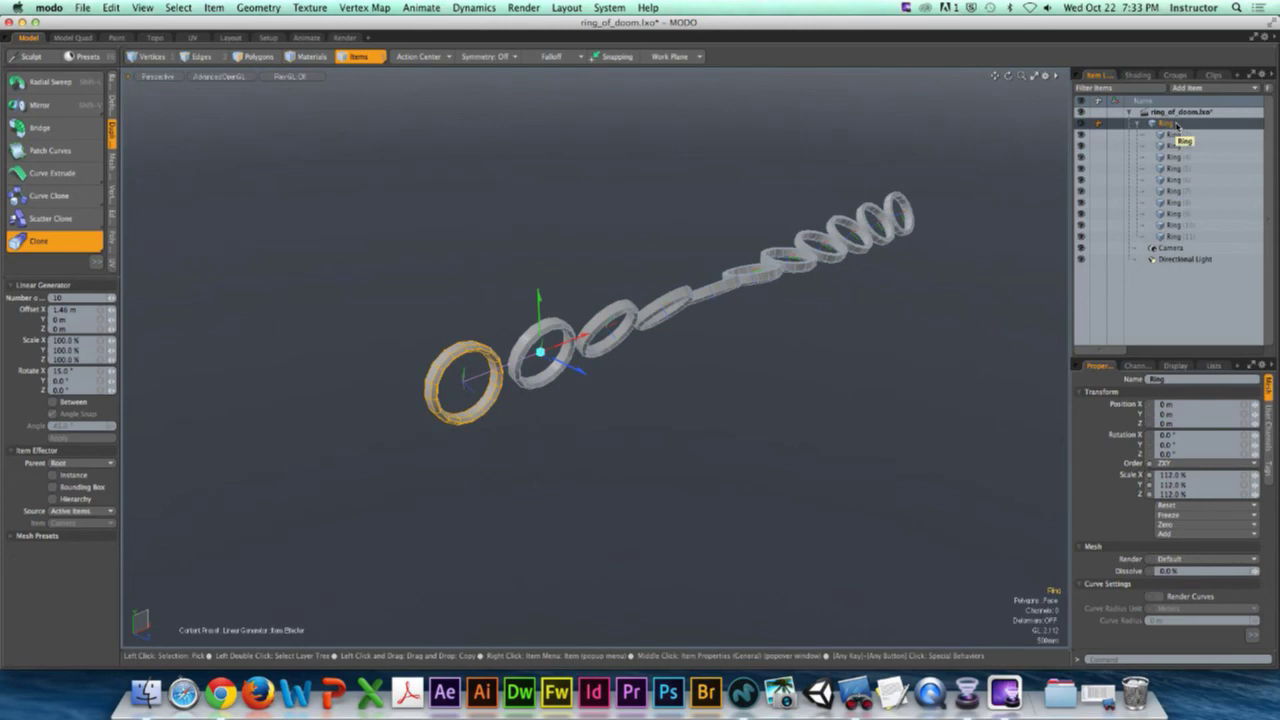
click(1137, 123)
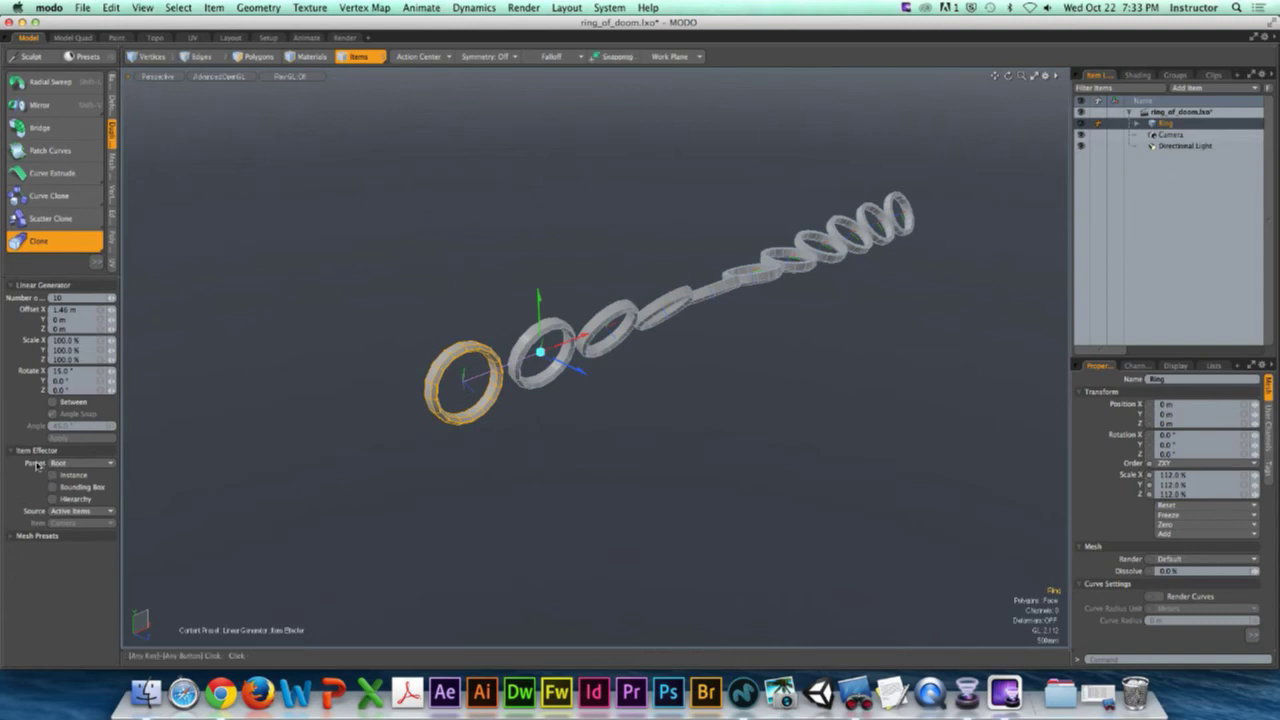
Step: Switch the clones' parent mode to Hierarchy and widen the item list to inspect the nested ring chain
click(82, 463)
click(80, 452)
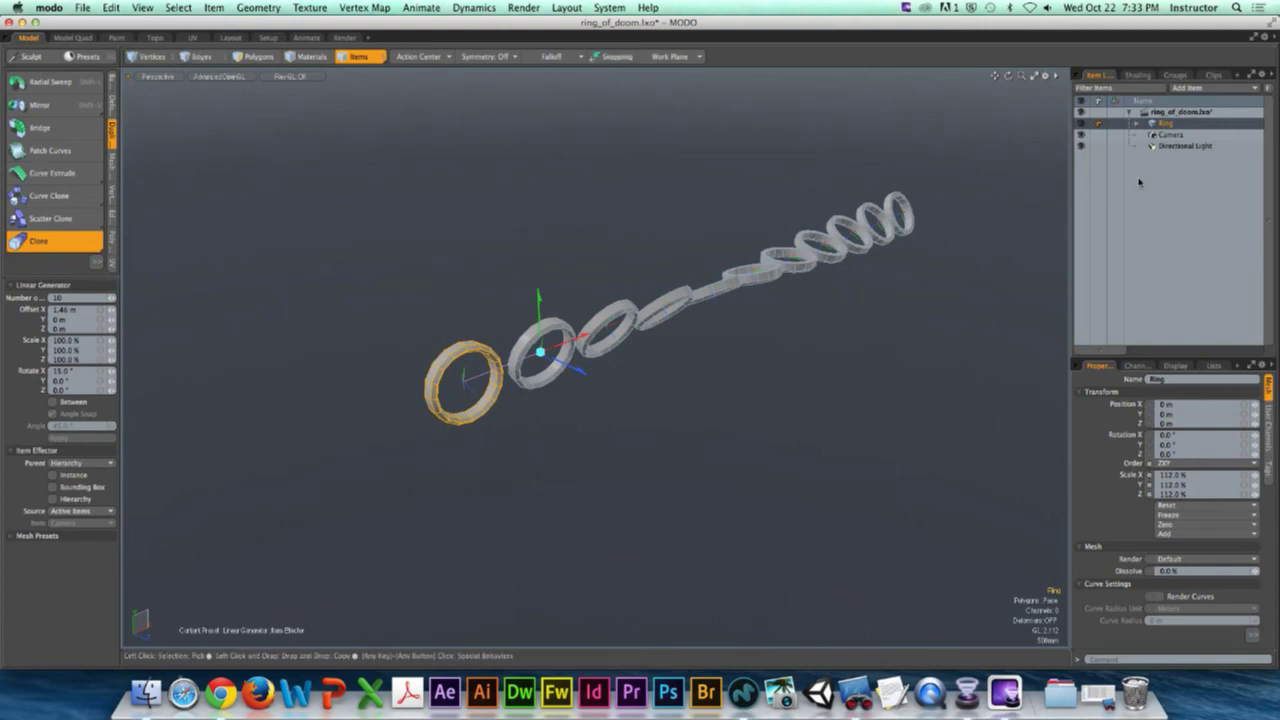
click(1135, 123)
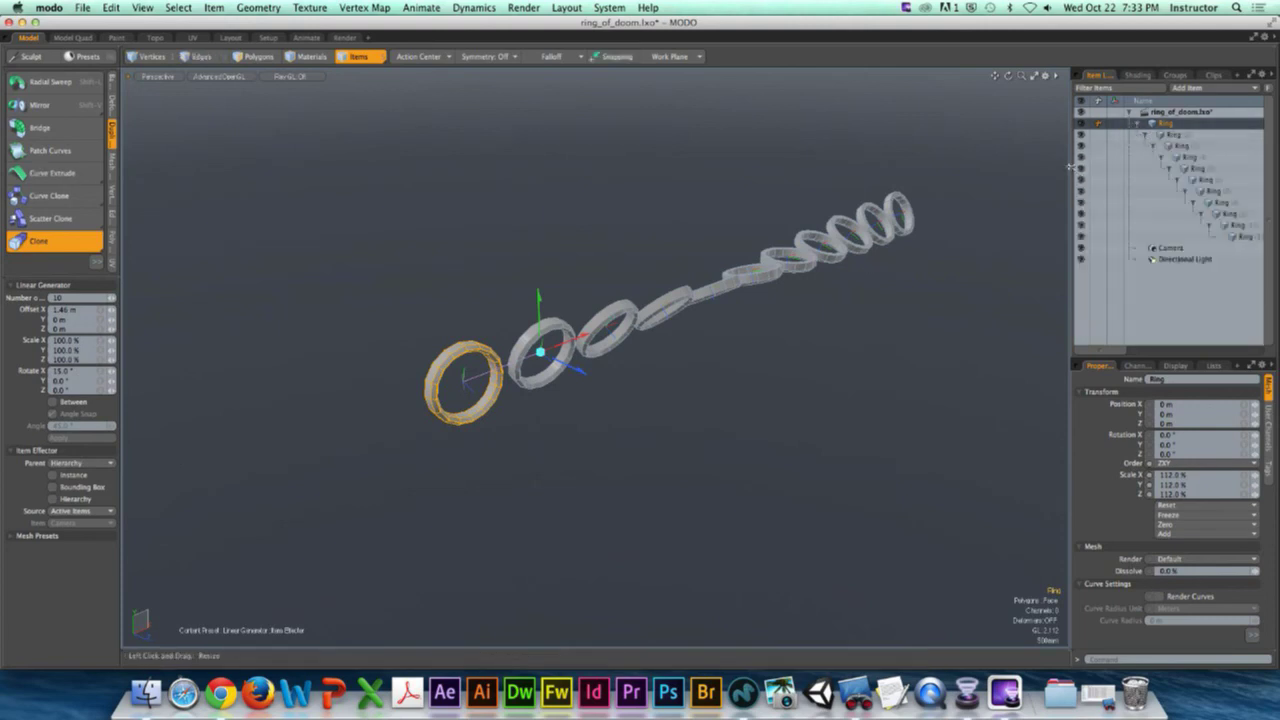
drag(1072, 174, 962, 178)
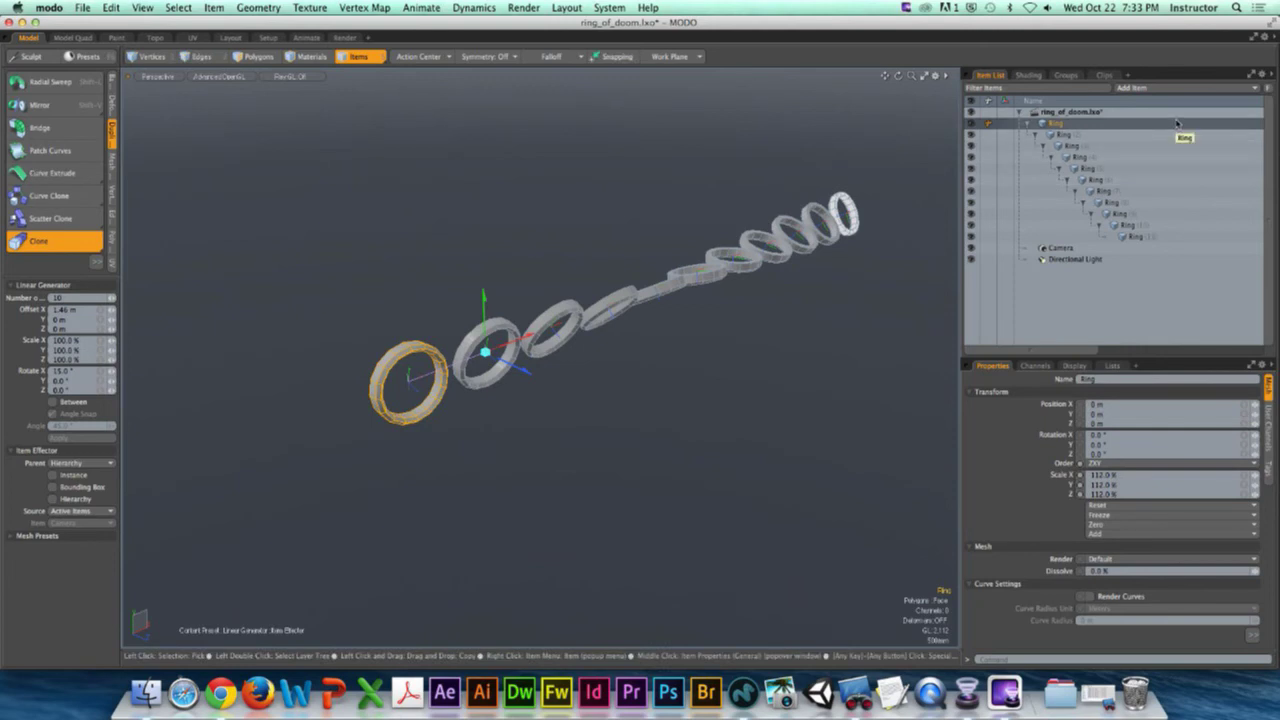
click(1026, 123)
key(ctrl)
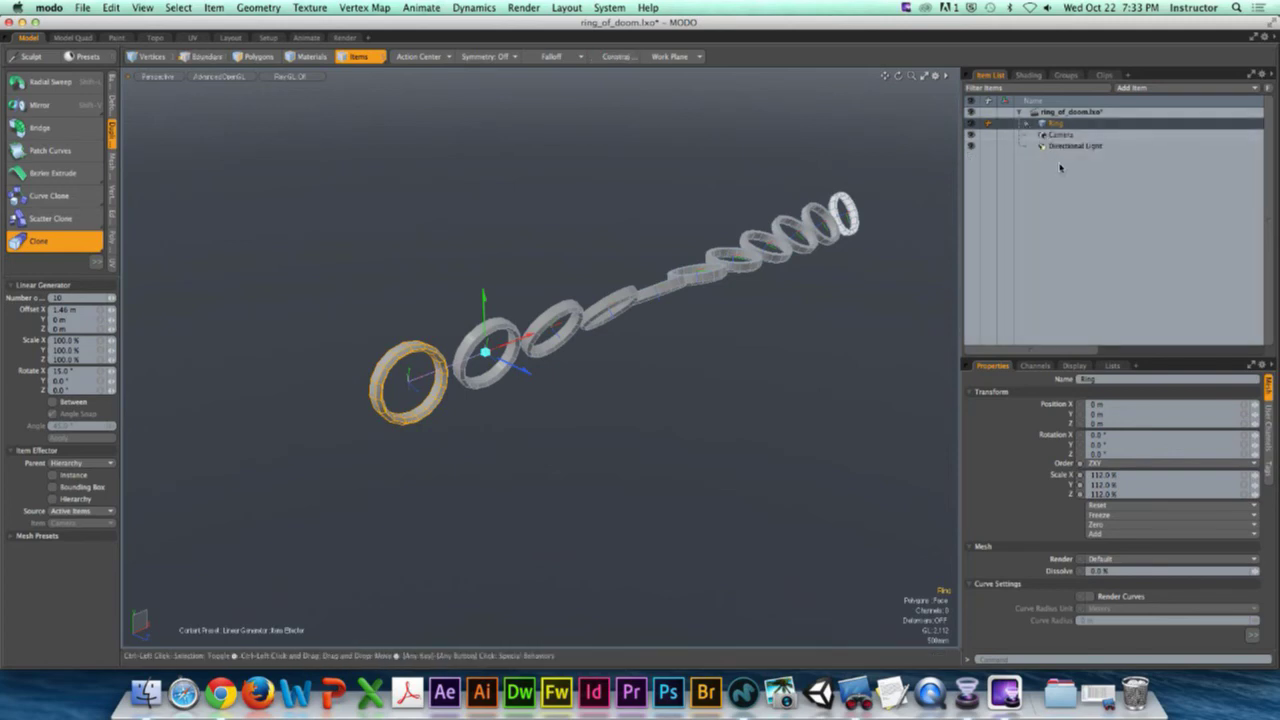
Step: Change the clones' parent mode to Primary and expand the items under Ring
click(68, 464)
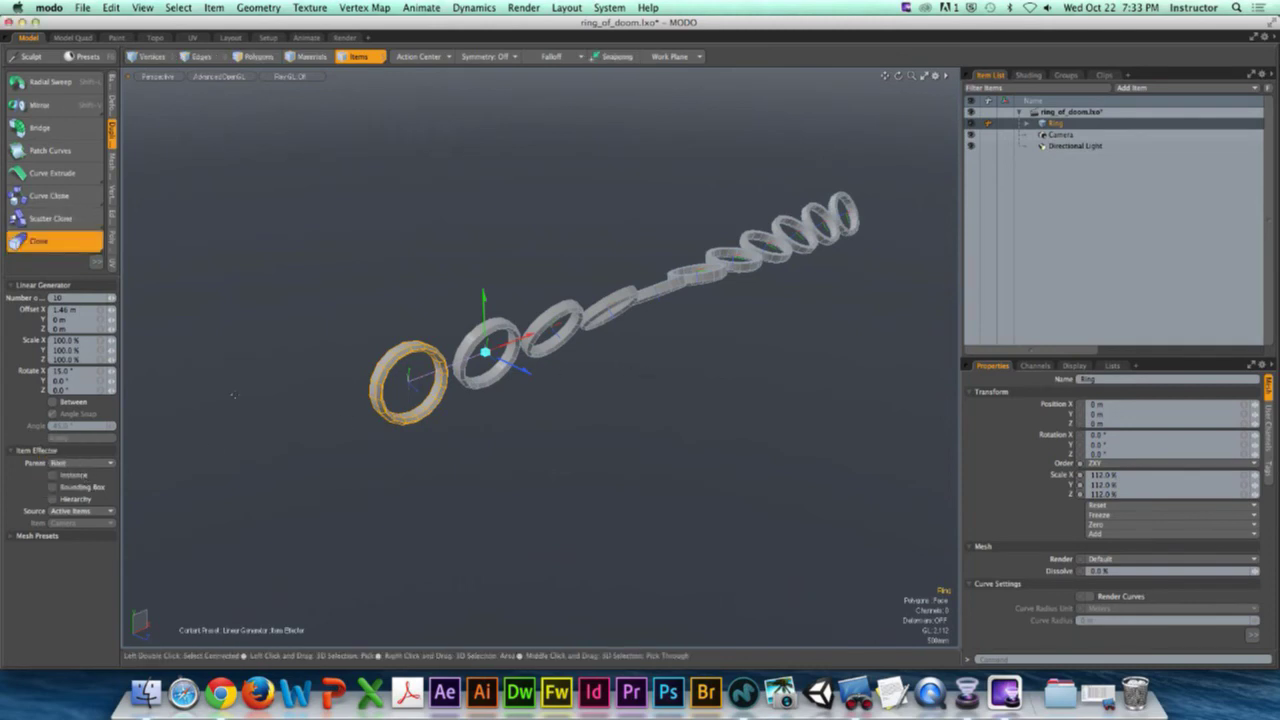
click(82, 463)
click(90, 472)
click(1026, 123)
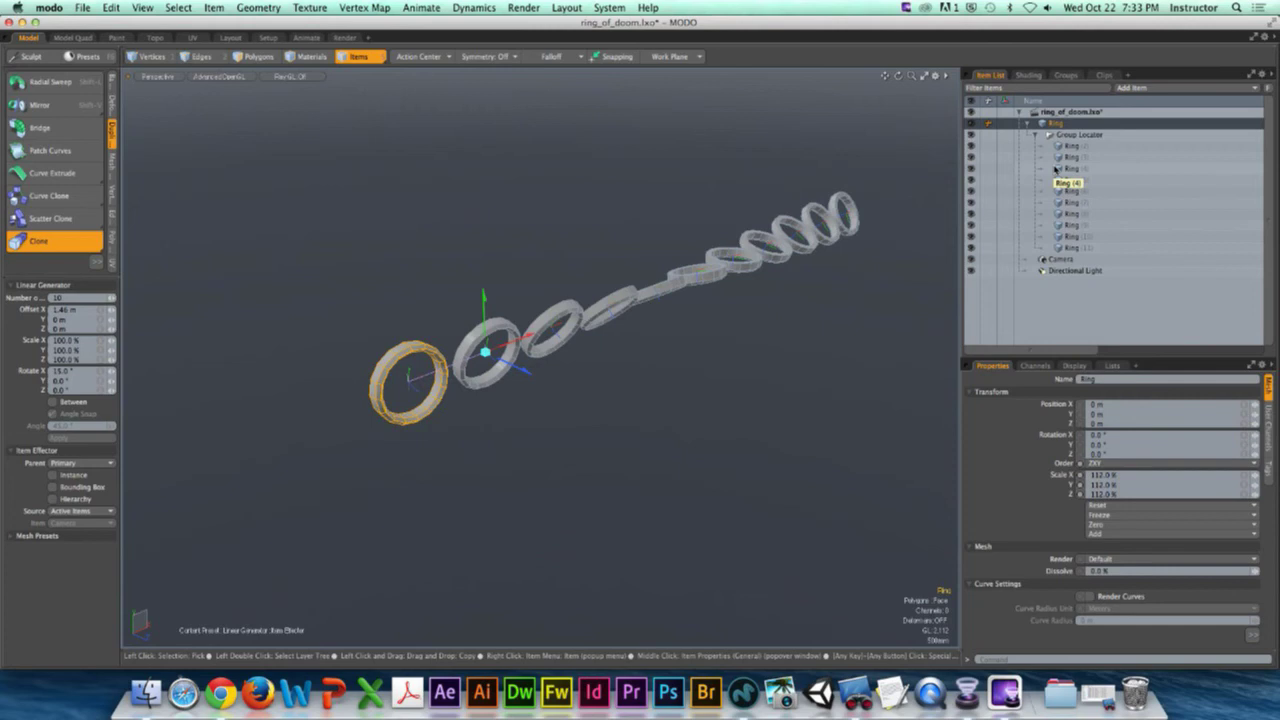
Step: Set the clones' parent mode to Root, display the clones as bounding boxes, and drop the Clone tool
click(88, 462)
click(88, 455)
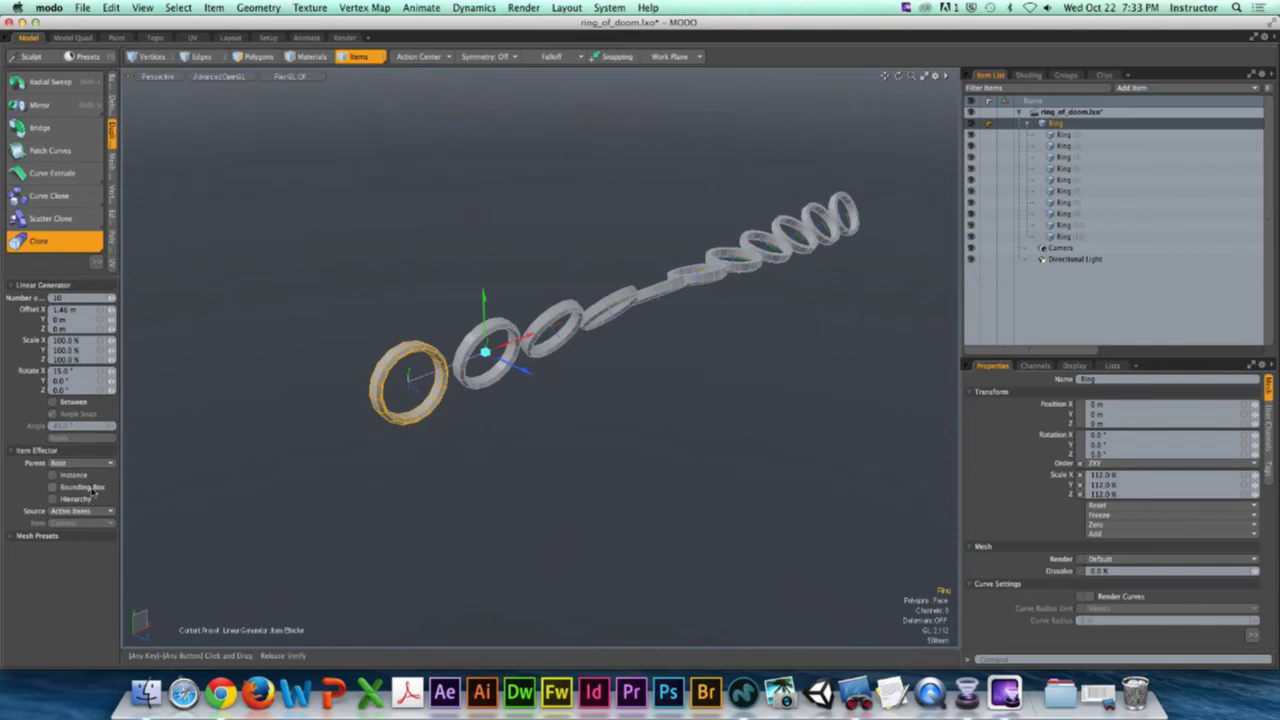
click(53, 487)
mouse_move(820, 338)
alt+mouse_down()
mouse_move(838, 336)
mouse_move(777, 353)
mouse_move(760, 337)
alt+mouse_up()
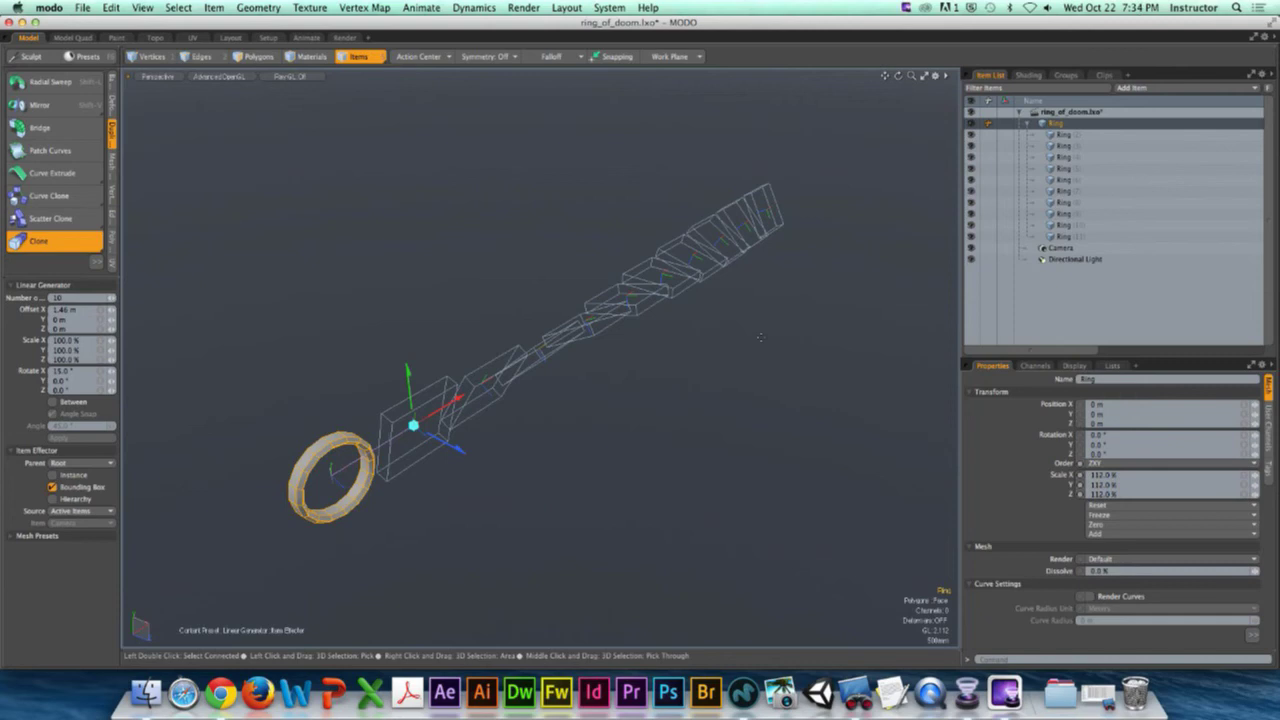
key(space)
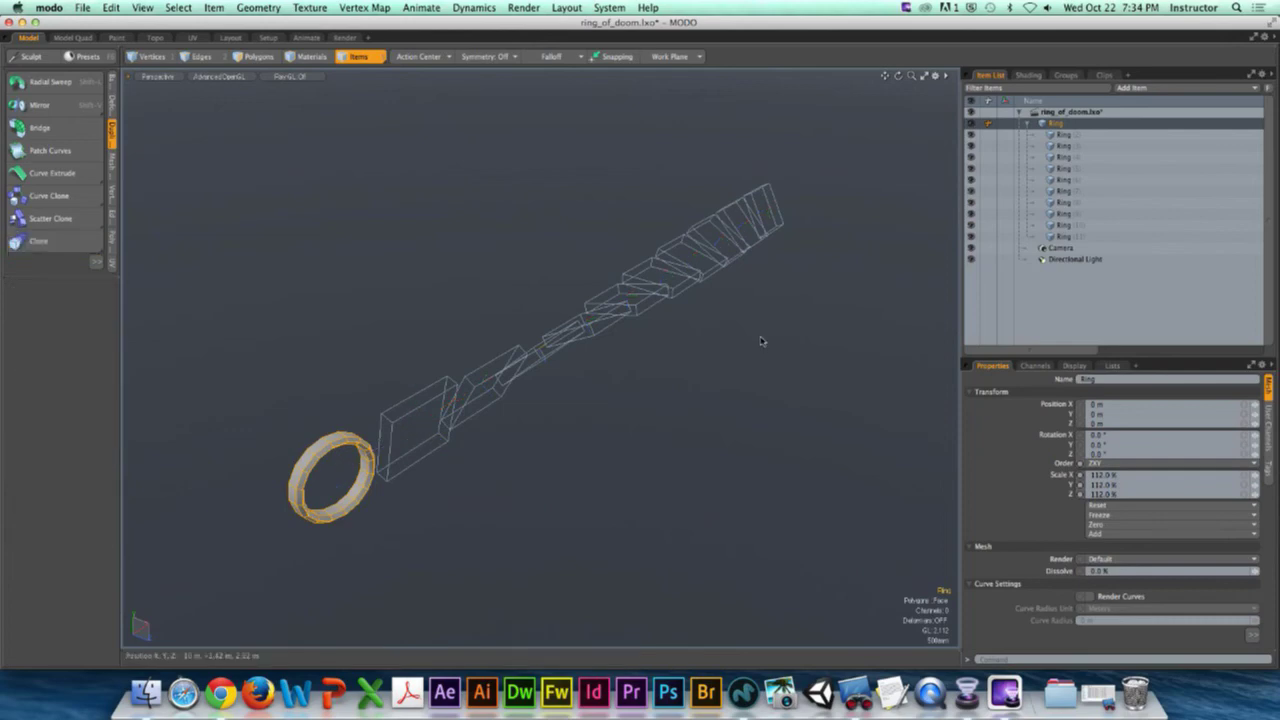
Step: Switch to the Render layout, frame the row of rings in the preview, and restore the preview from its maximized size
click(345, 37)
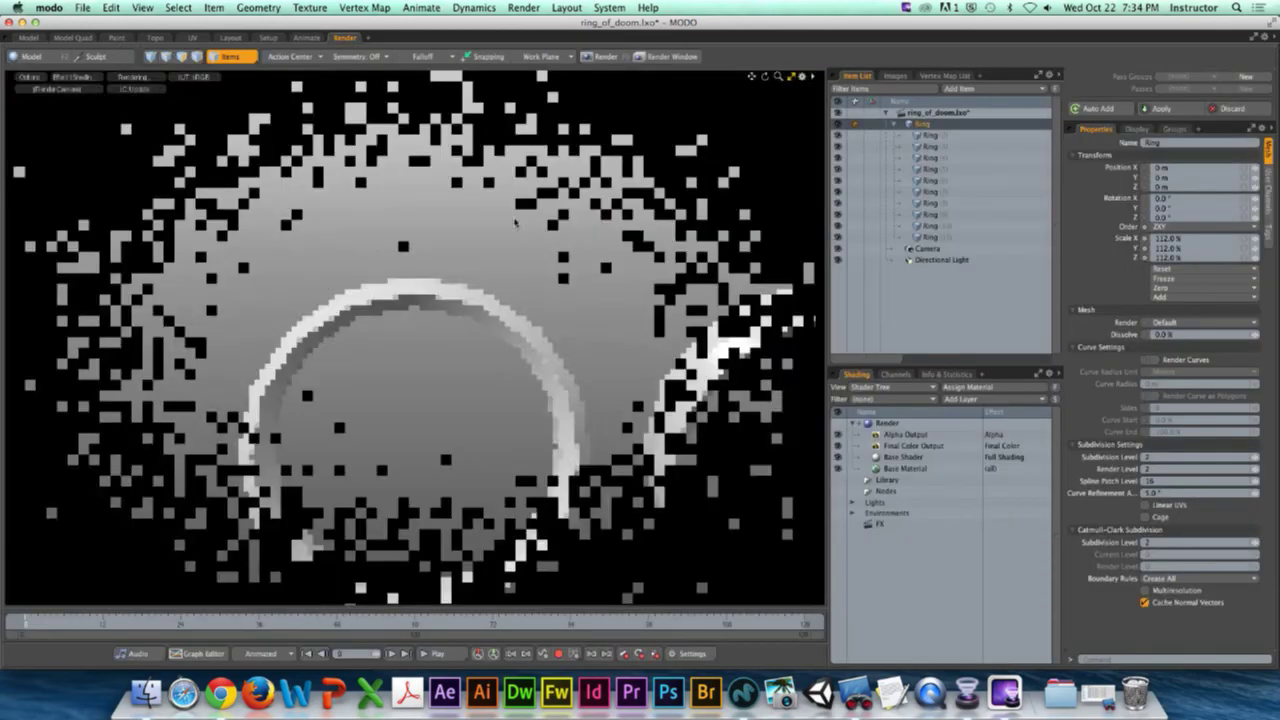
alt+drag(515, 222, 466, 371)
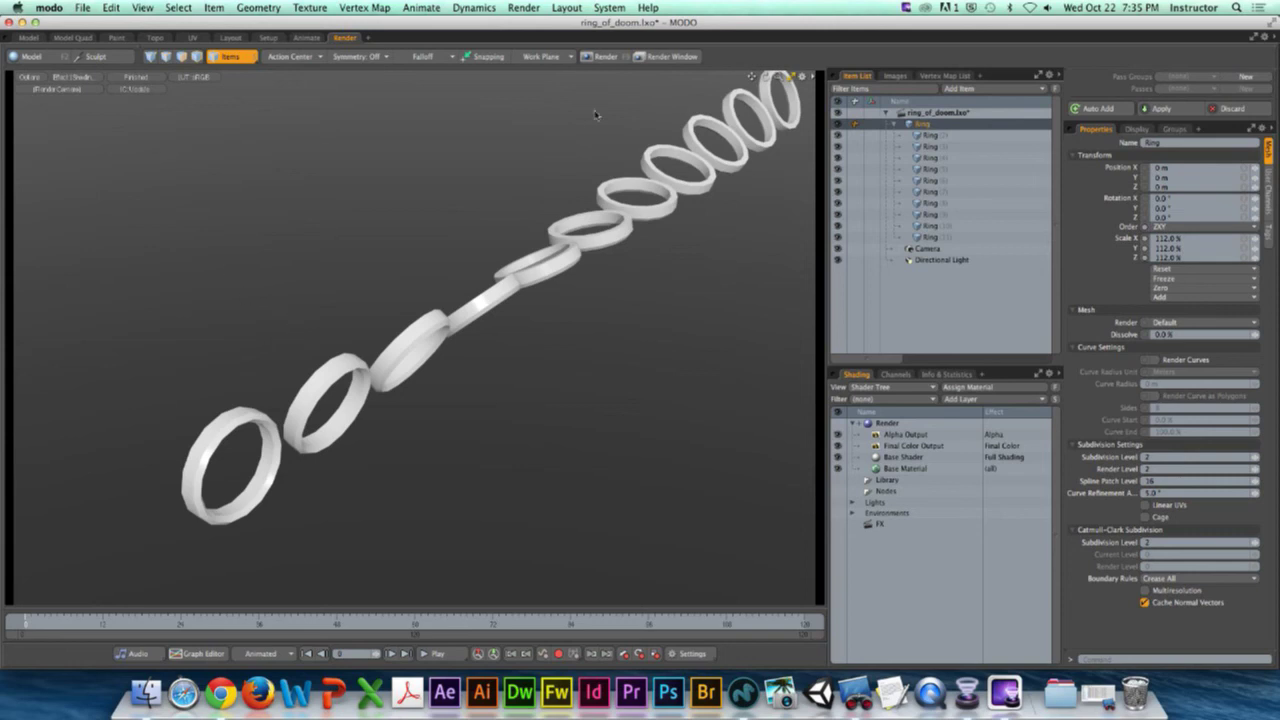
click(791, 78)
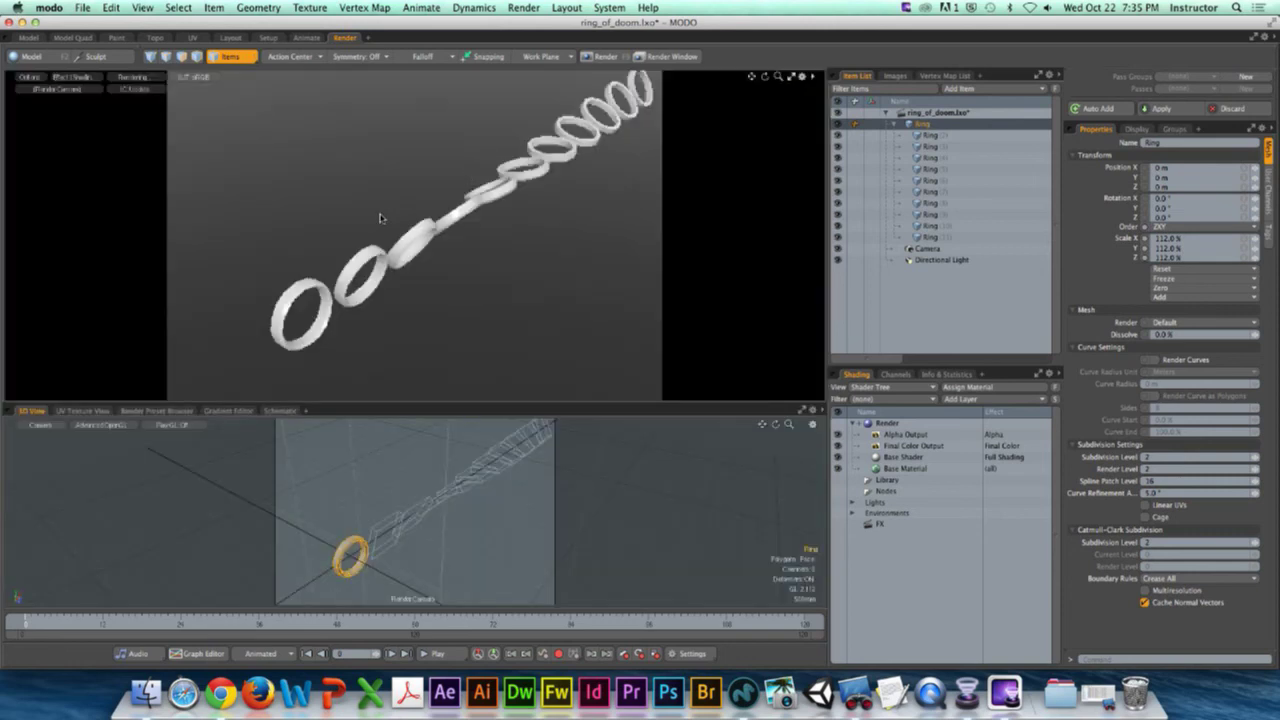
click(46, 8)
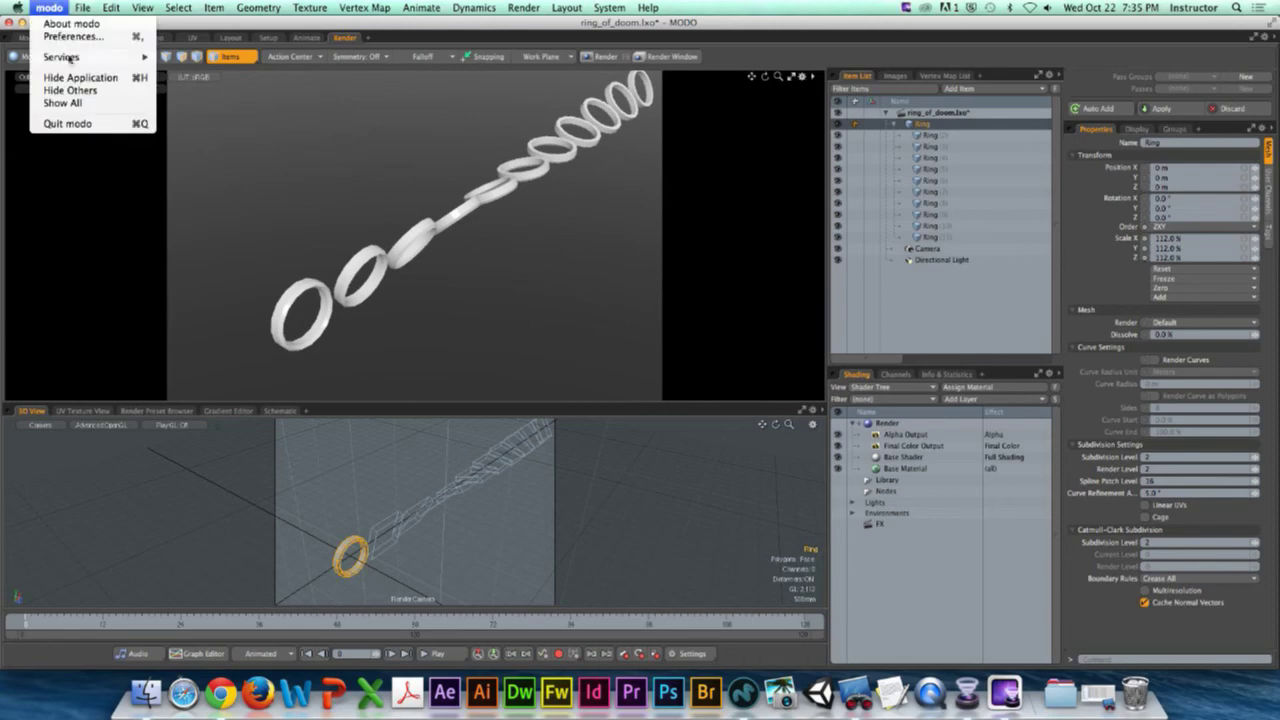
click(323, 124)
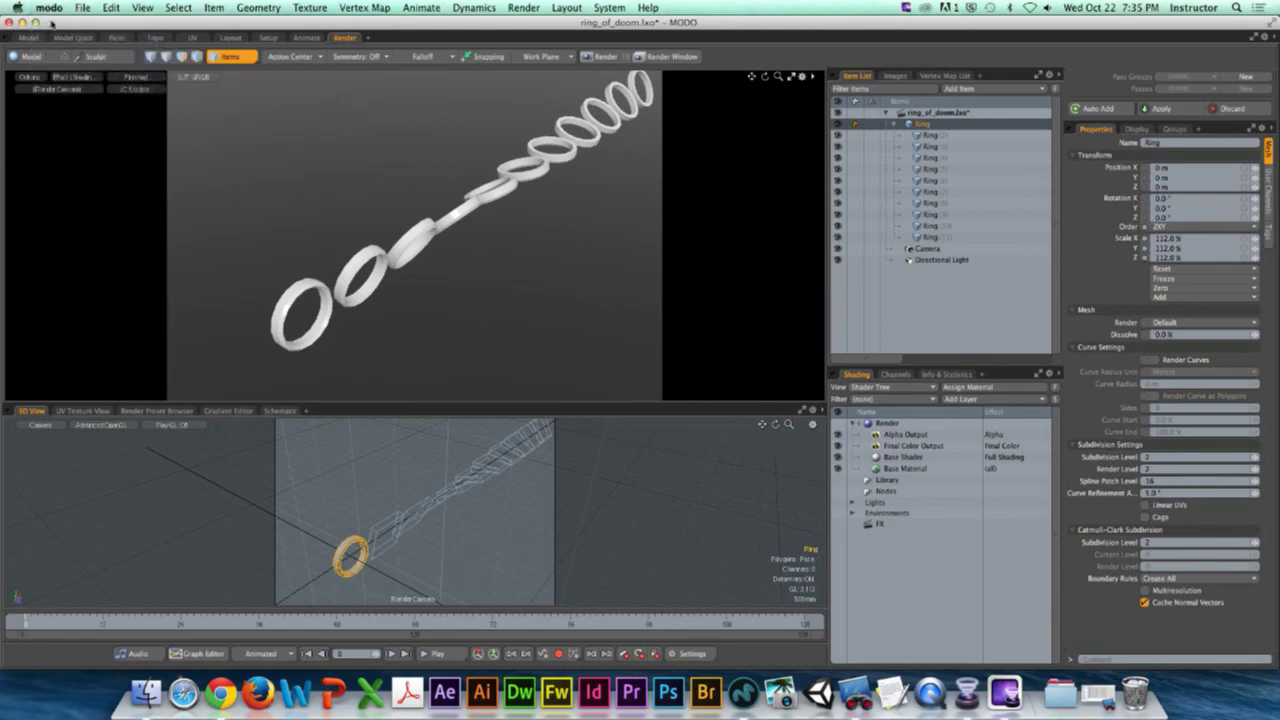
Step: Switch to Google Chrome and open espn.com in a new browser tab
click(221, 692)
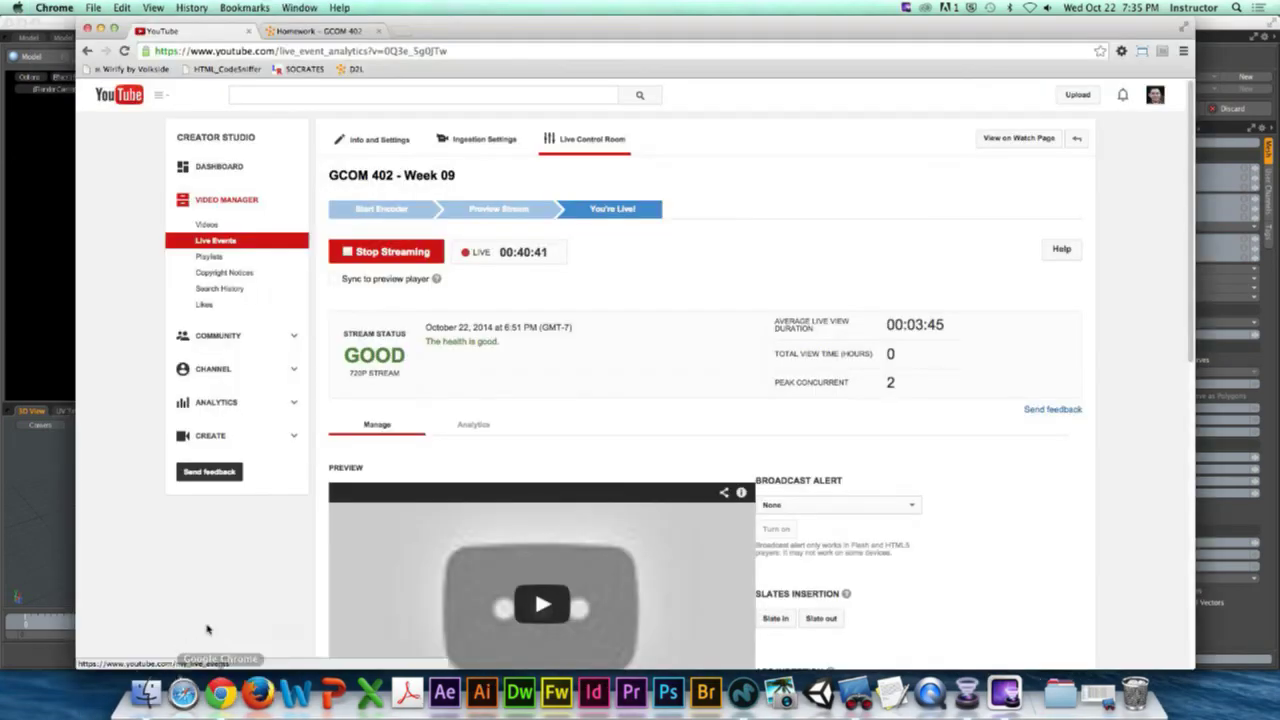
click(393, 31)
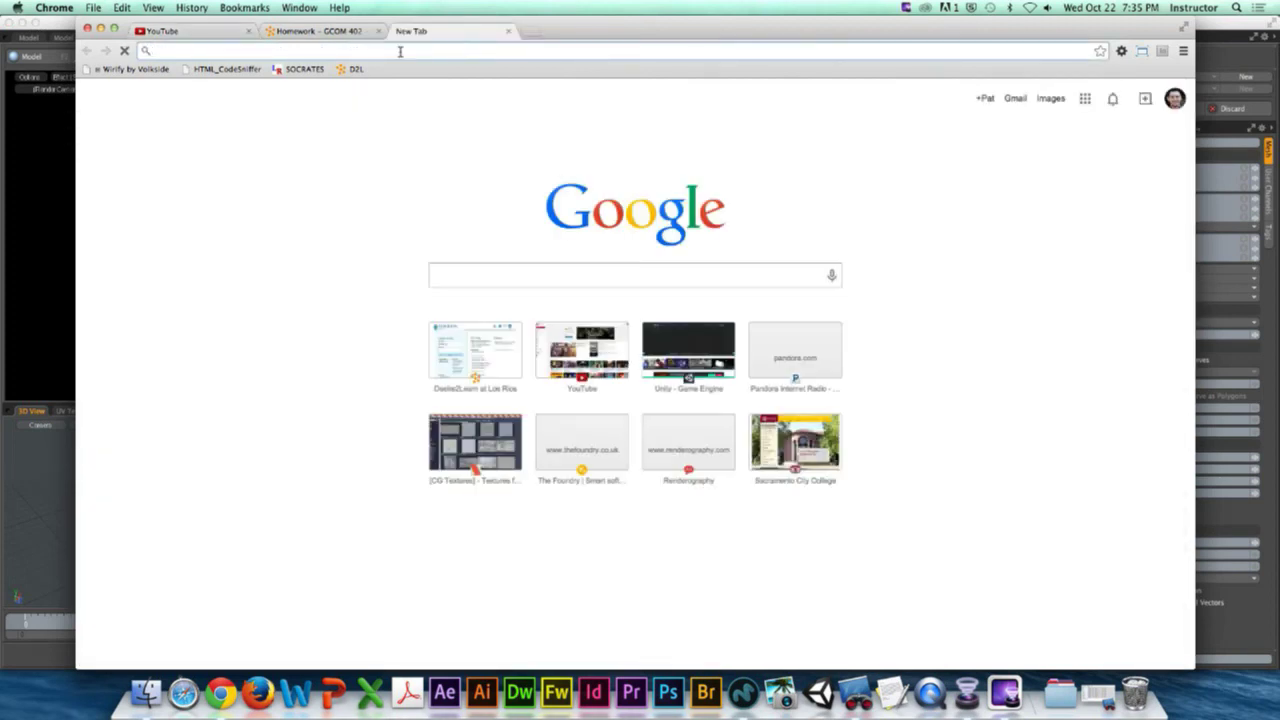
text(esl)
text(pn)
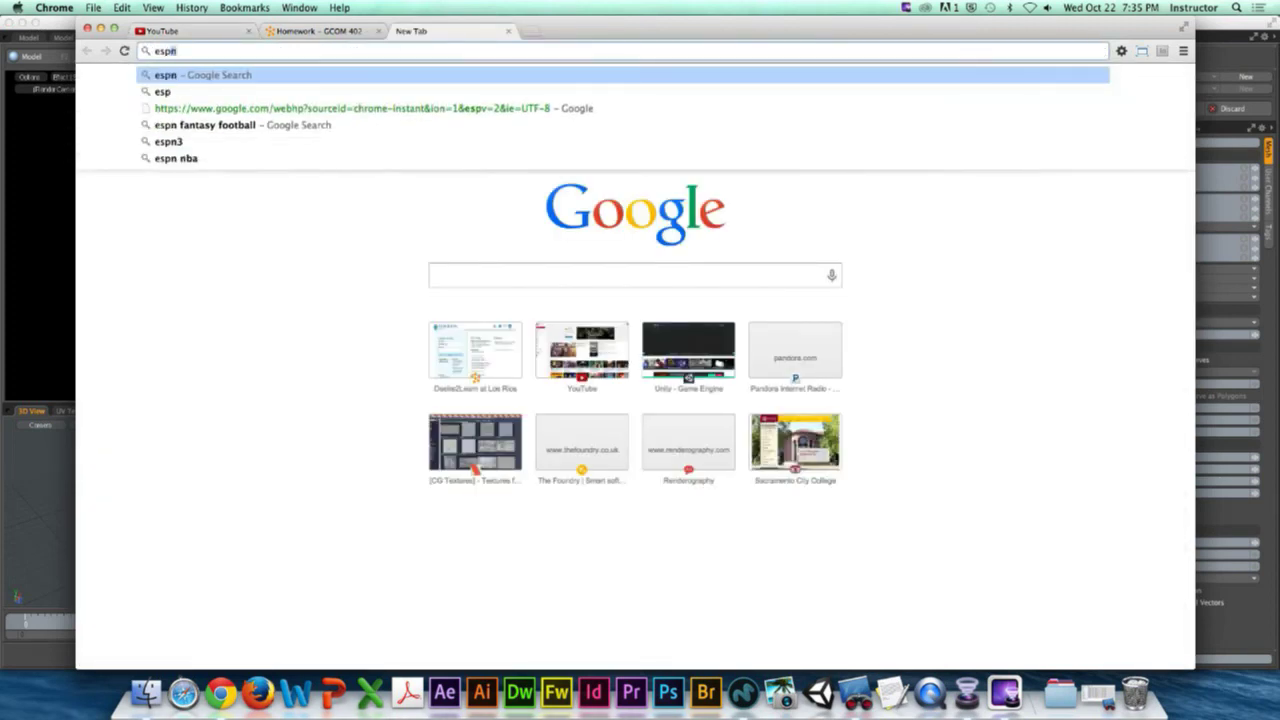
text(.com)
key(Return)
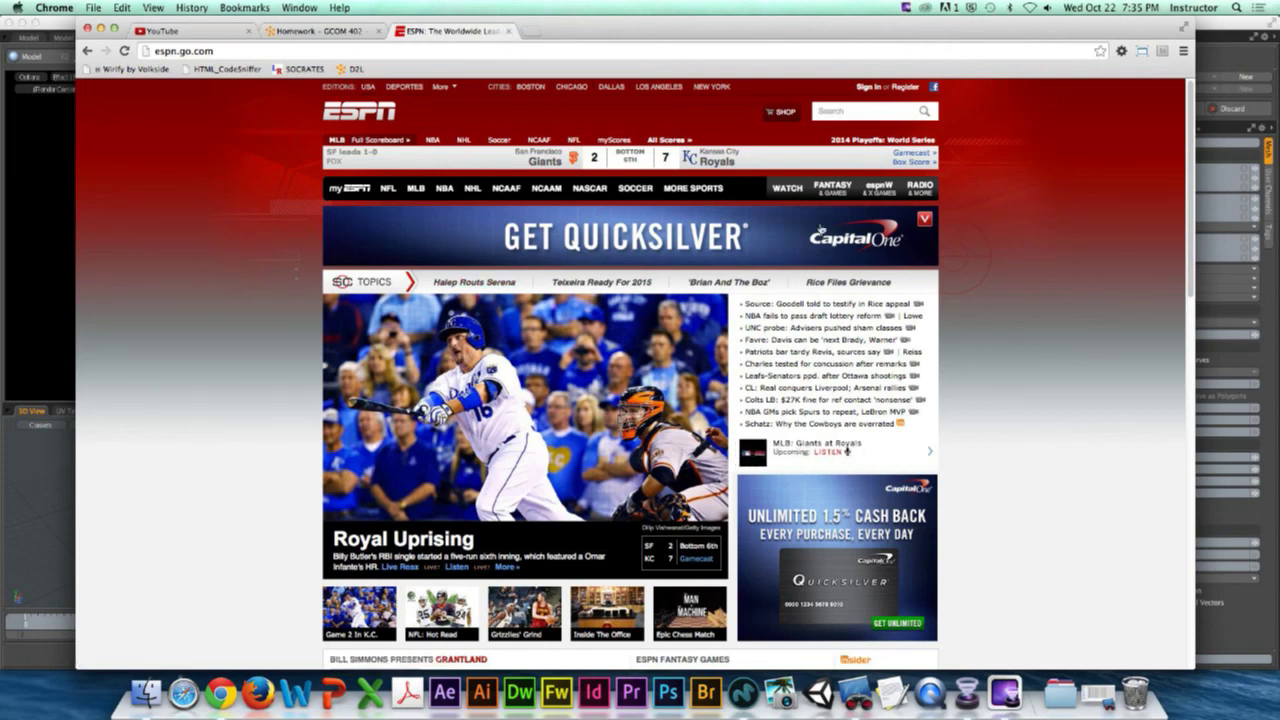
Step: Close the ESPN tab and hide Google Chrome to return to the ring scene in MODO
click(508, 31)
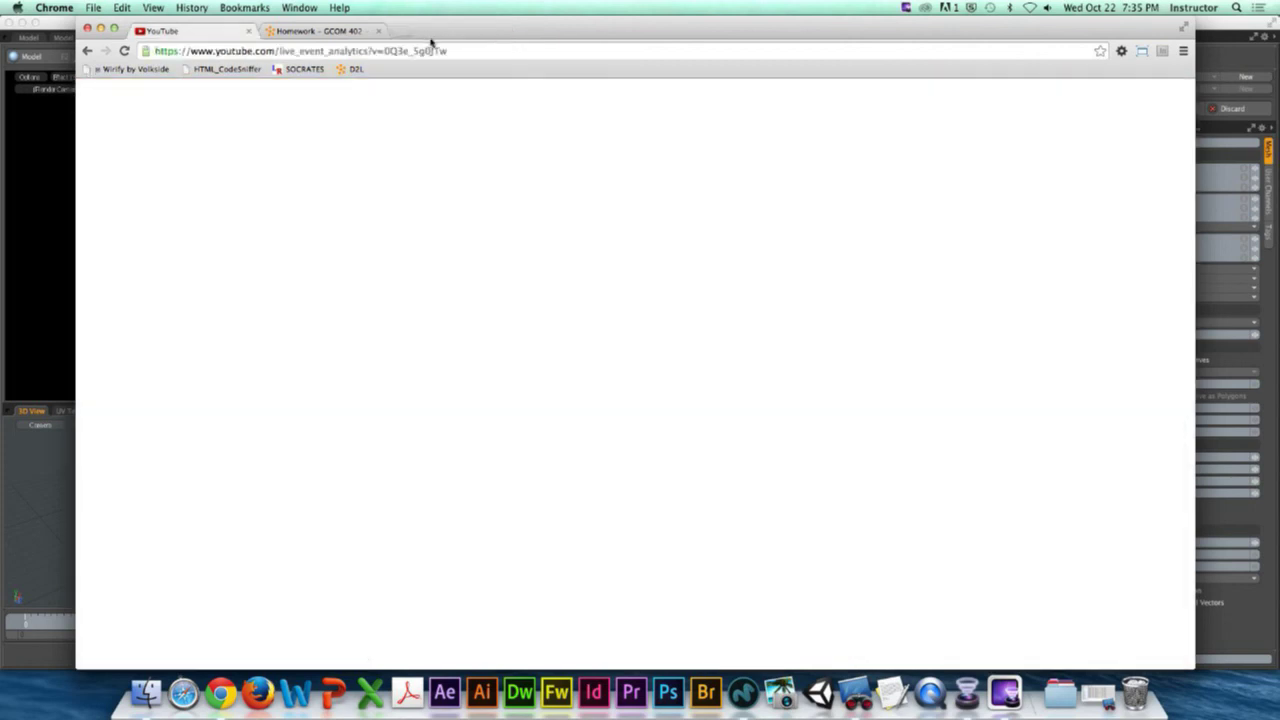
click(56, 8)
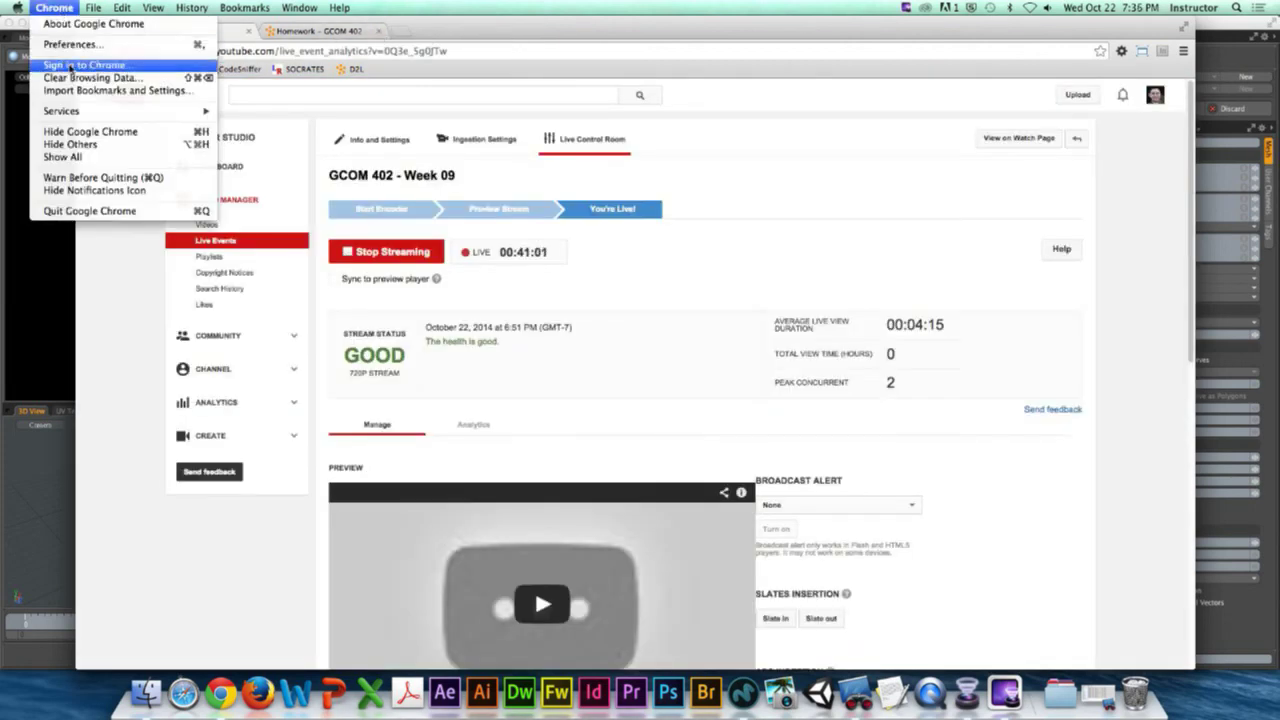
click(88, 133)
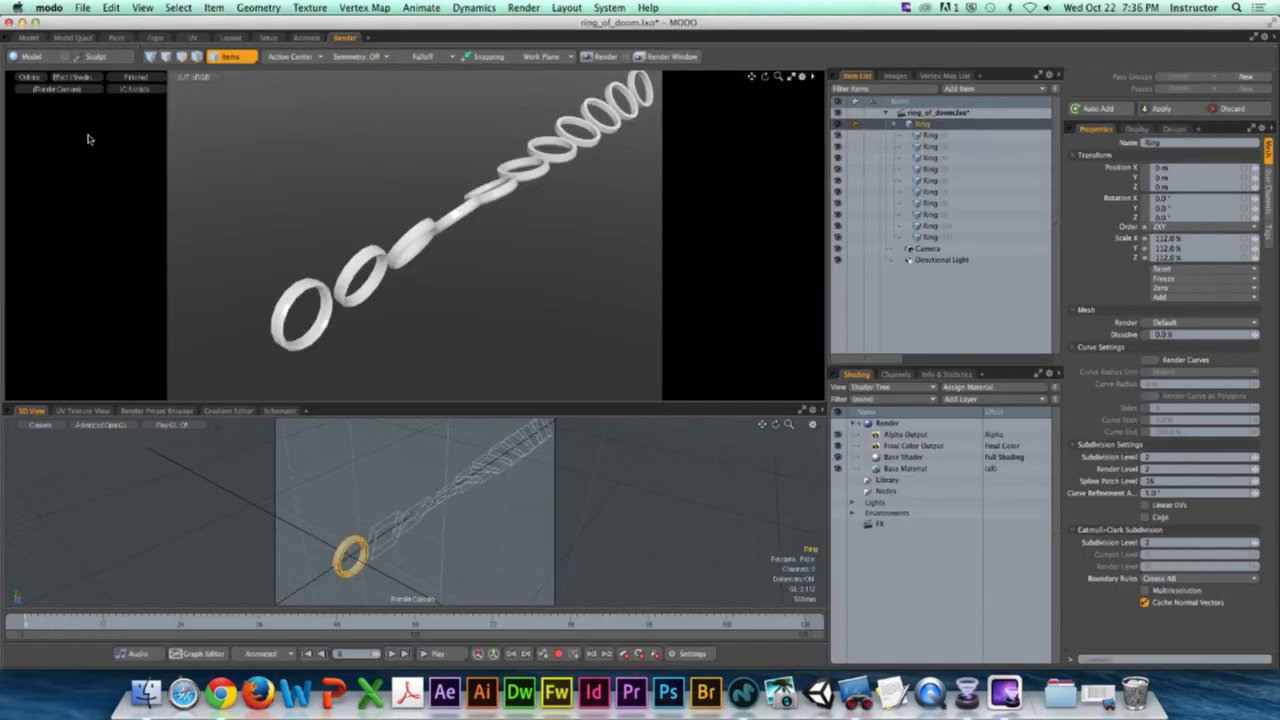